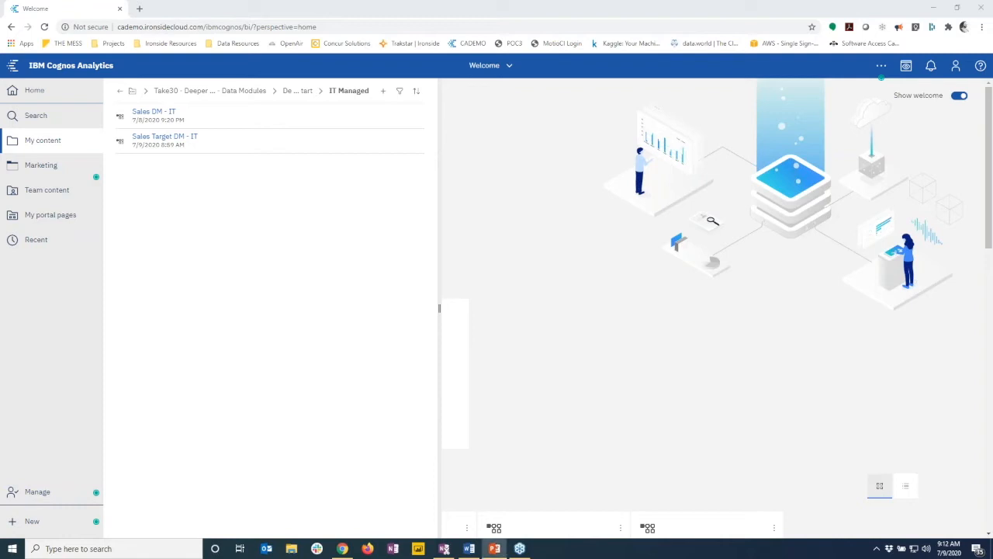
Close My content and show the New item types (Data module, Dashboard, Report) from the Welcome page
click(342, 549)
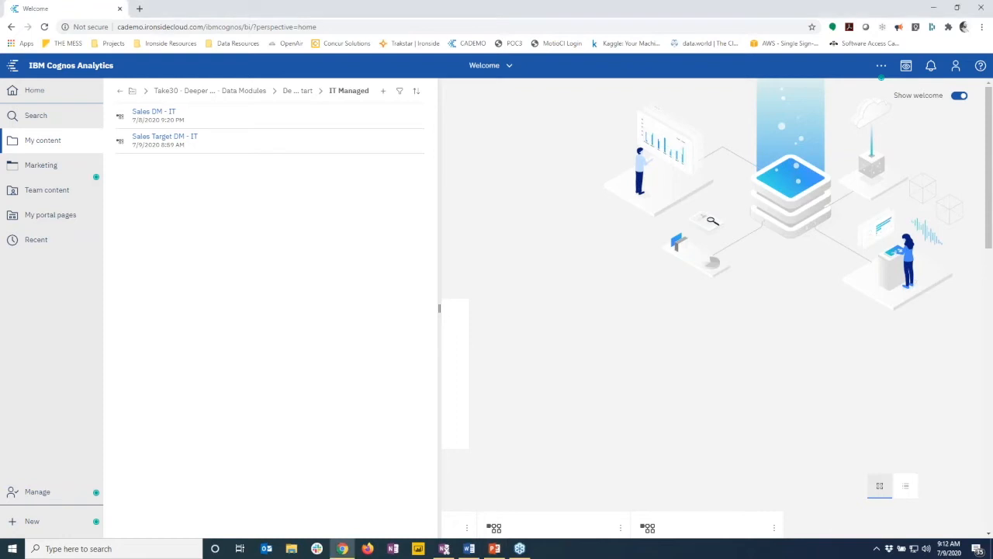
click(469, 549)
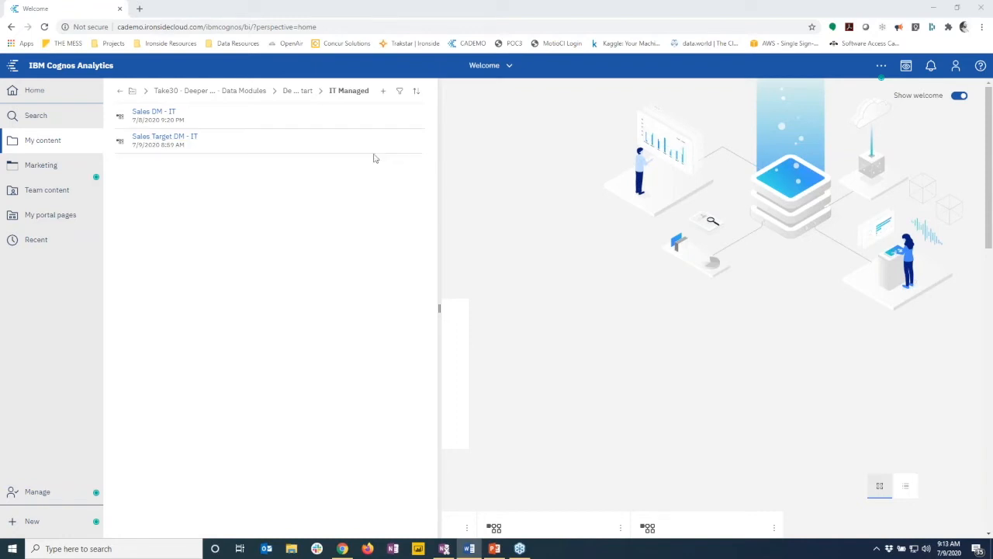
click(504, 164)
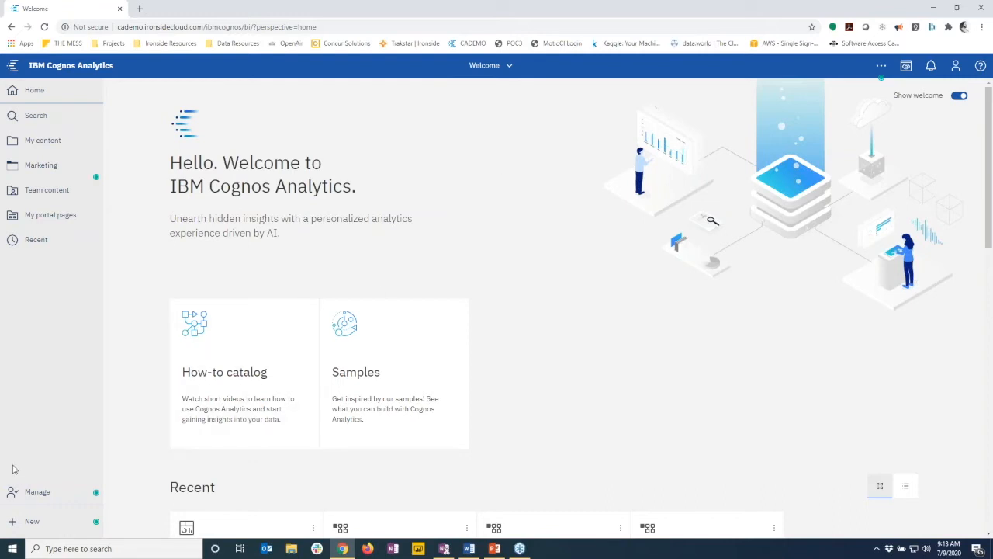
click(41, 524)
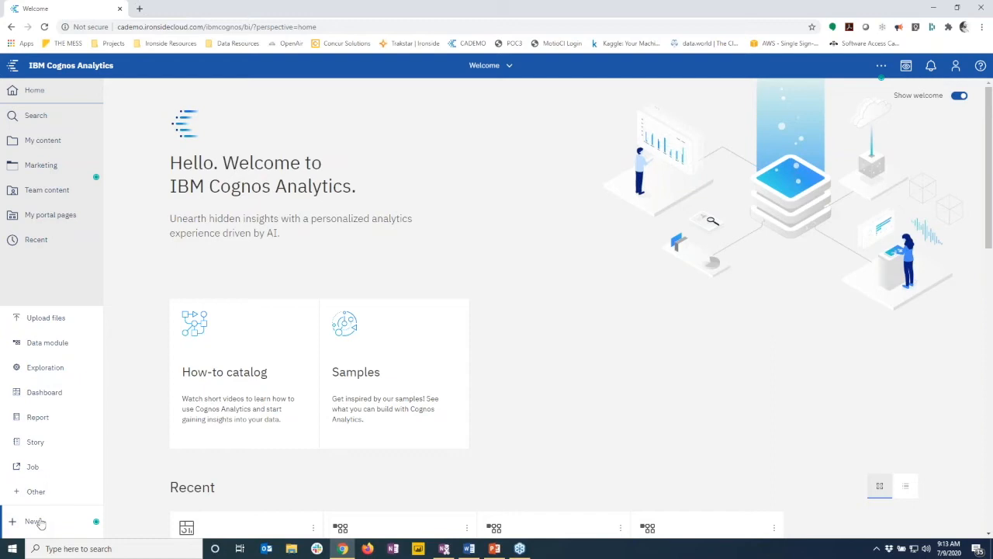
Create a data module from Sales DM - IT and Sales Target DM - IT in Demo Start > IT Managed
click(48, 343)
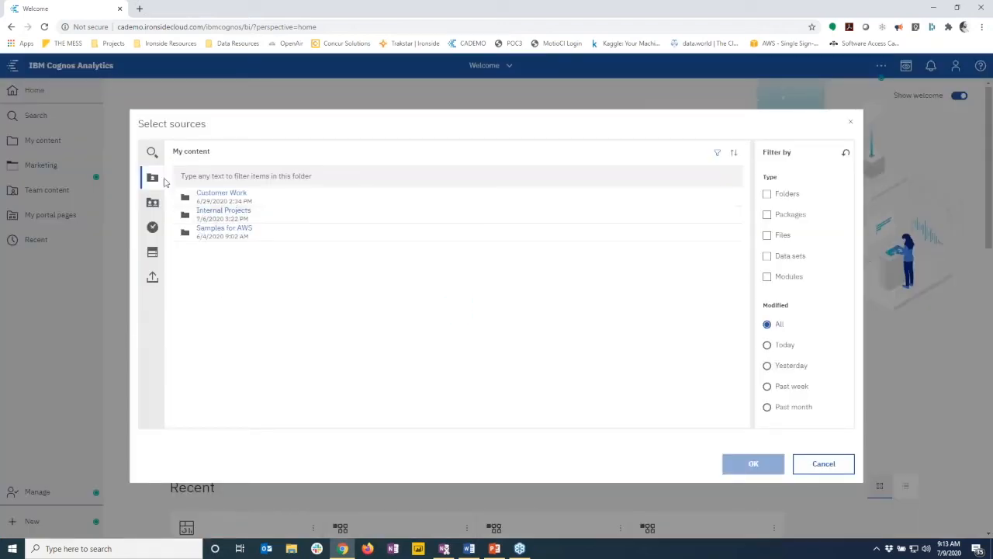
click(221, 211)
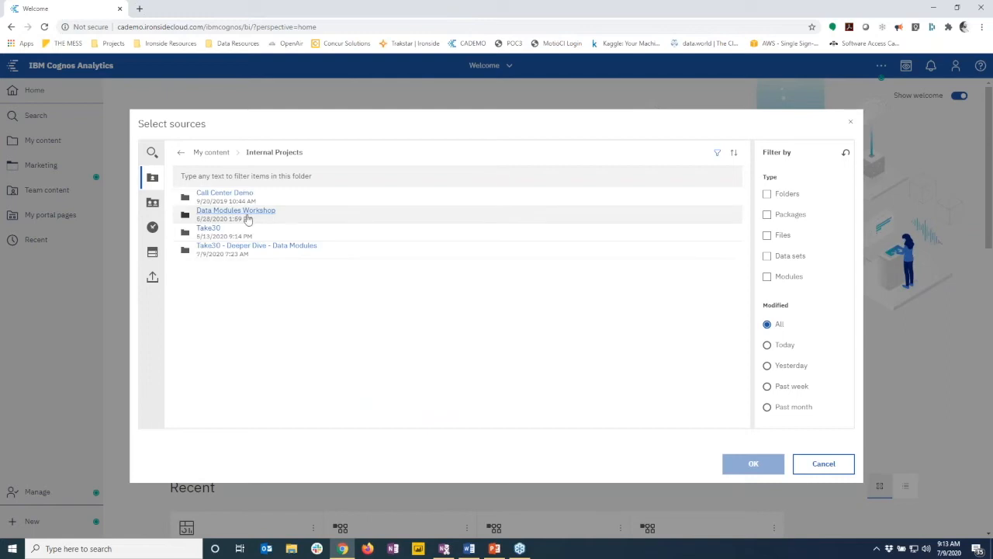
click(297, 247)
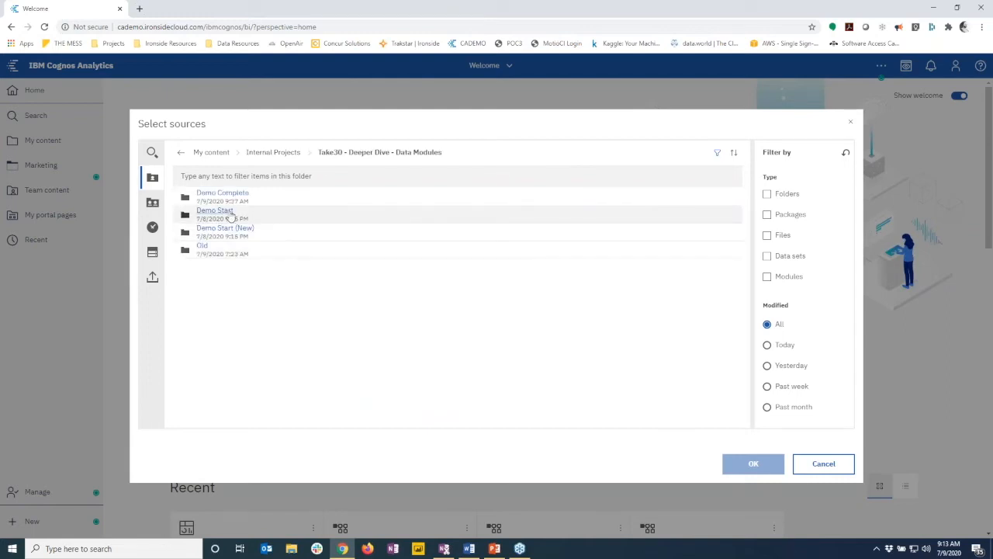
click(215, 212)
click(220, 195)
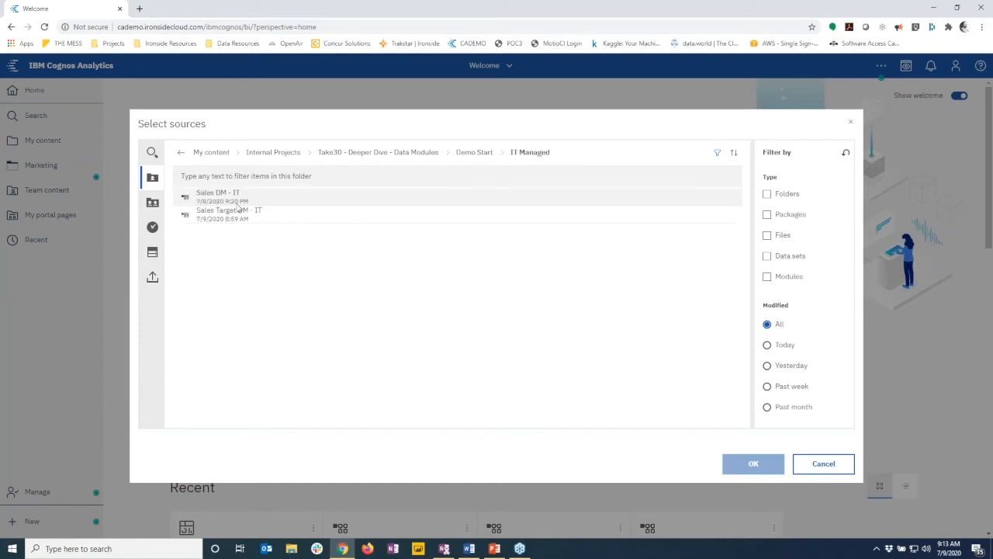
click(323, 200)
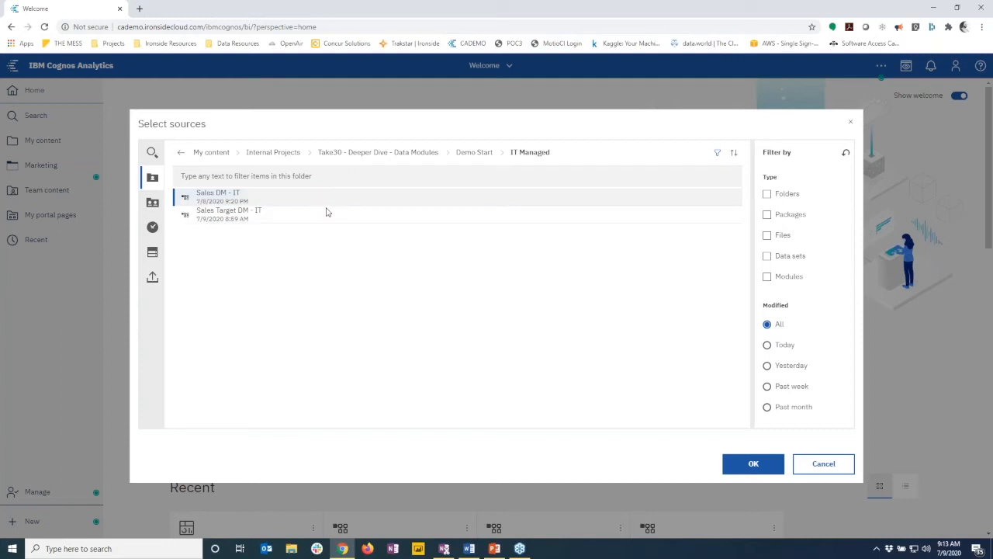
click(330, 218)
ctrl+click(328, 203)
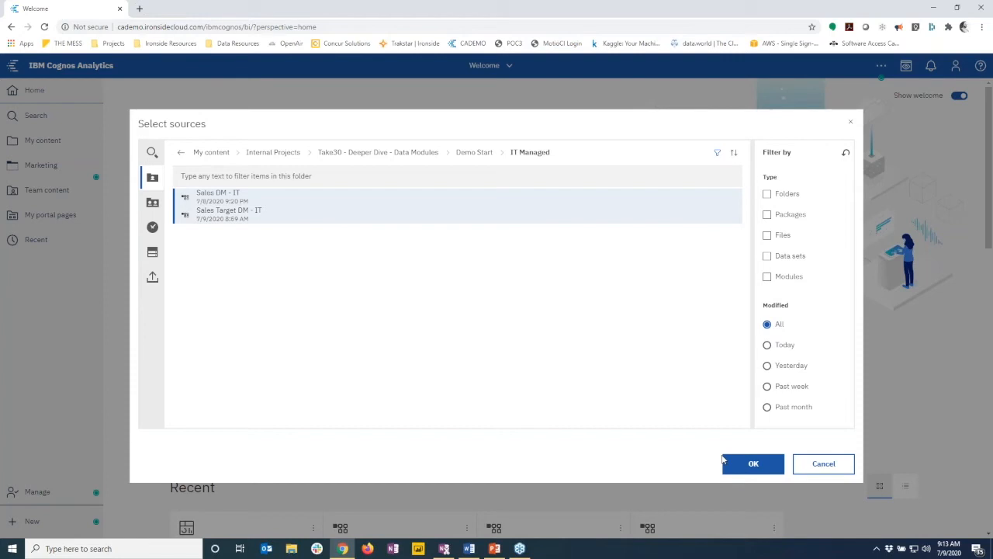
click(745, 463)
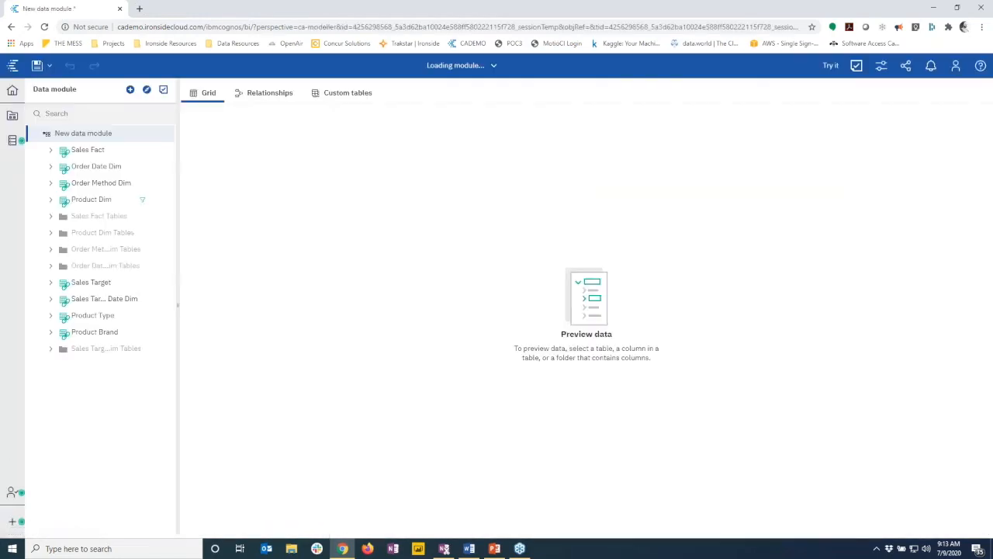
In the relationships diagram, move Product Brand and Product Type into clear space, then focus on Sales Fact
click(278, 98)
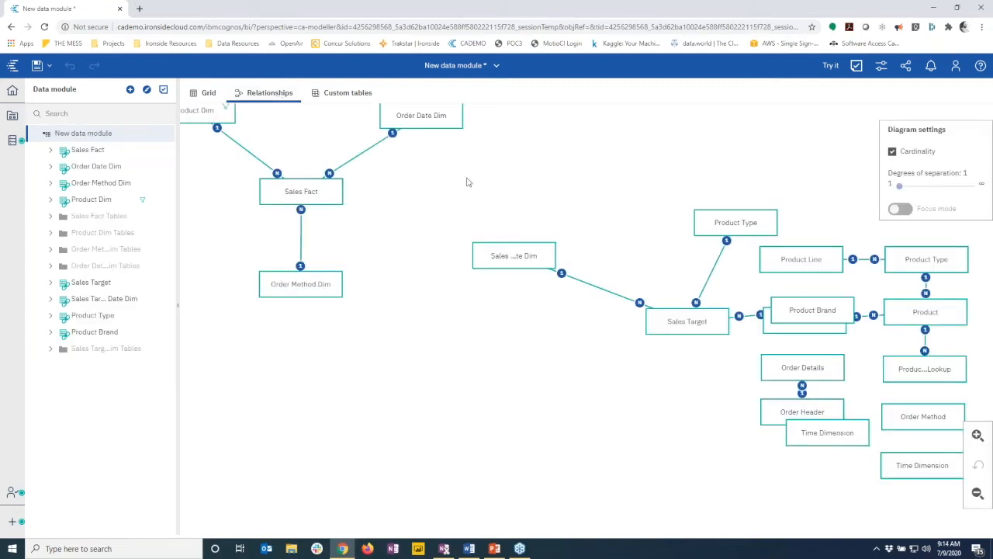
scroll(466, 182, down, 1)
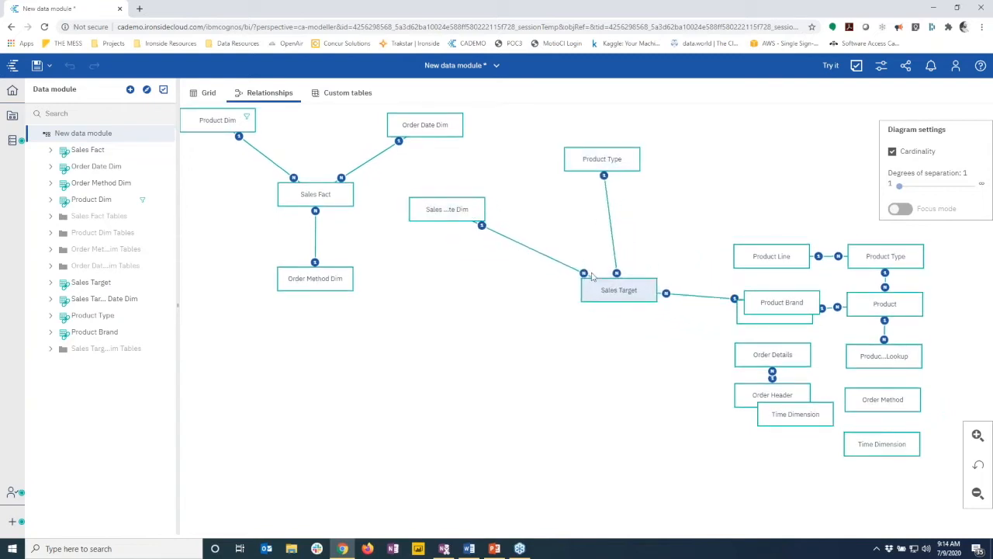
drag(767, 302, 597, 335)
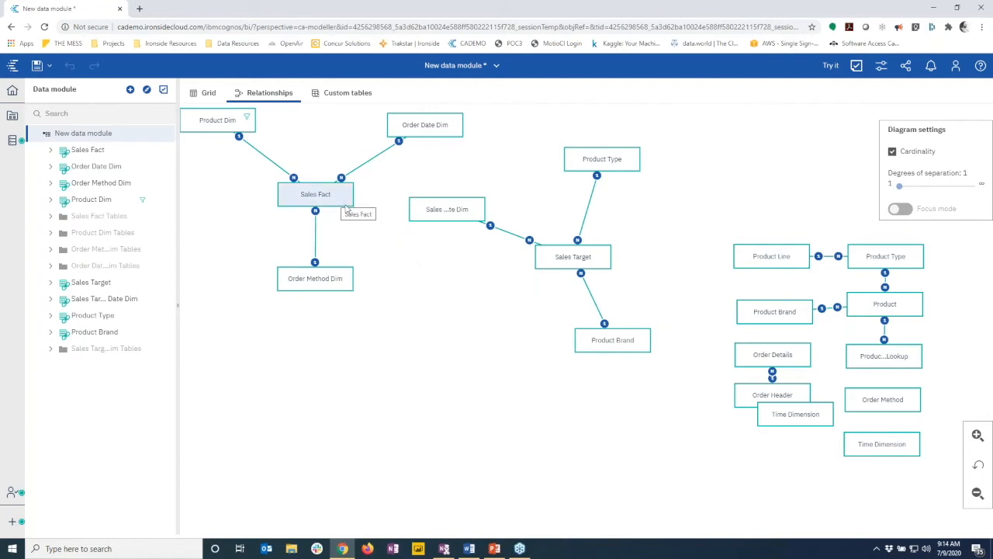
drag(599, 158, 638, 171)
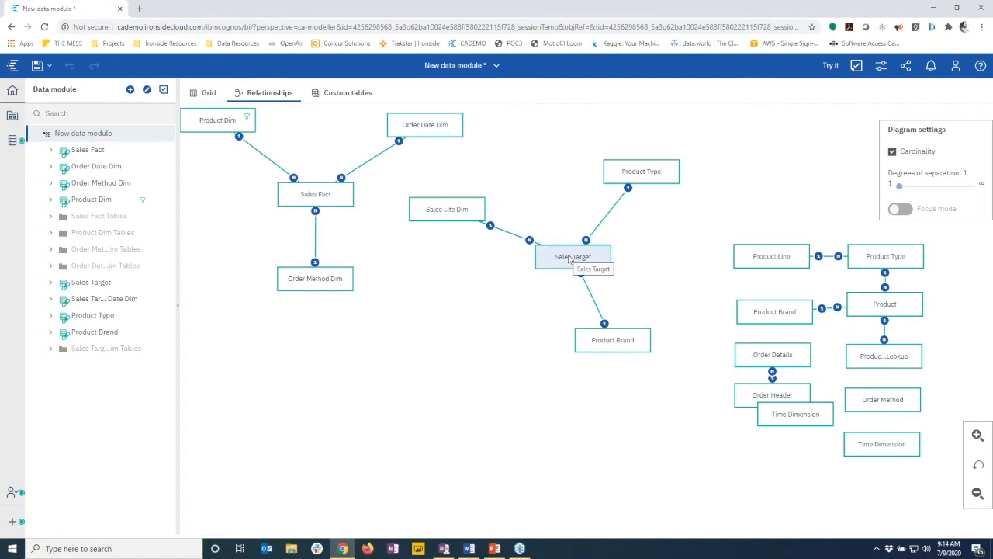
click(341, 209)
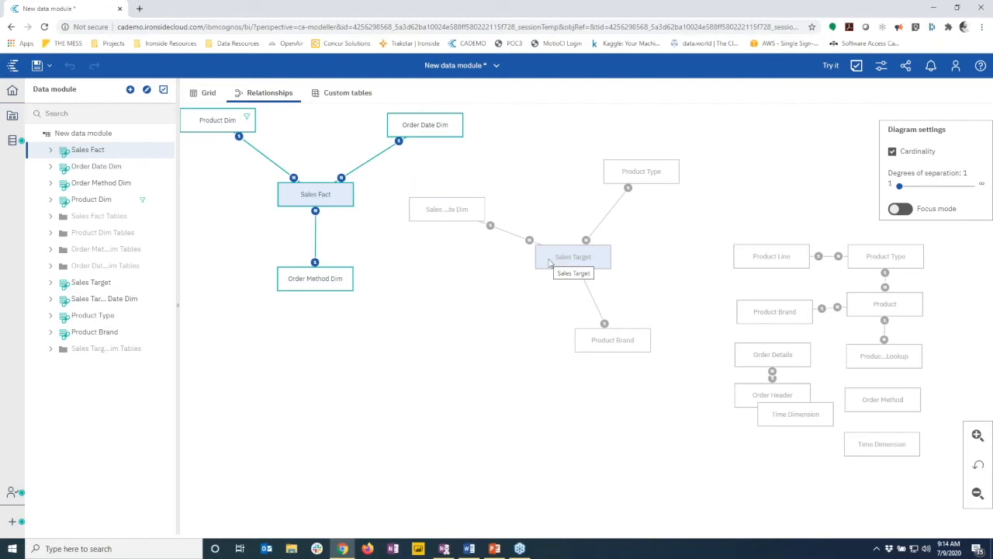
Add a Sales Target folder to the module and move the target-related tables into it
right_click(93, 136)
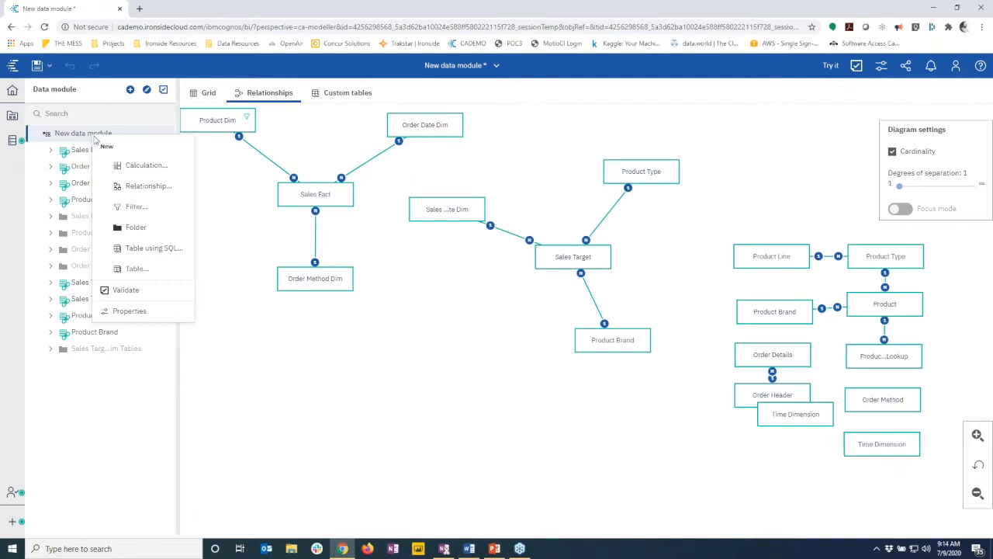
click(136, 227)
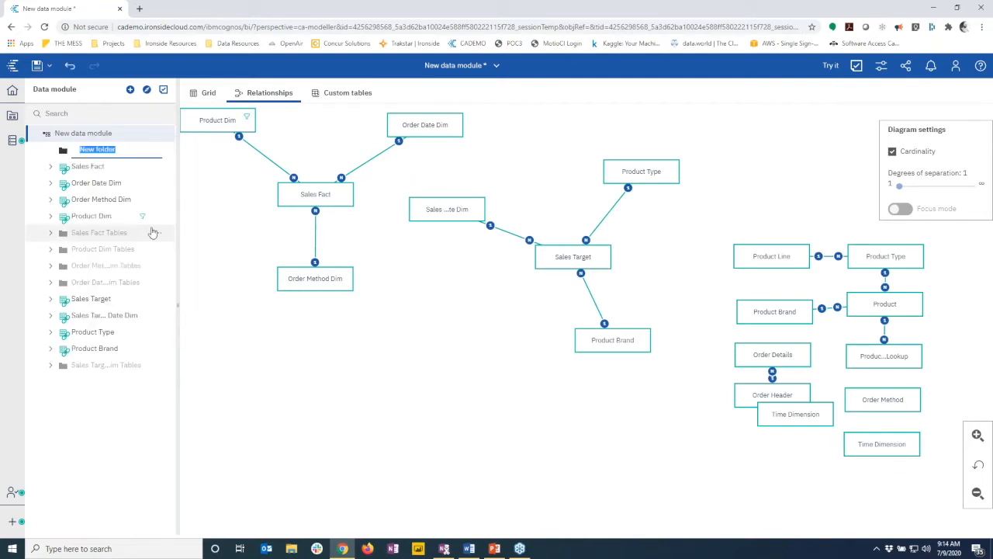
text(Sales Target)
key(Return)
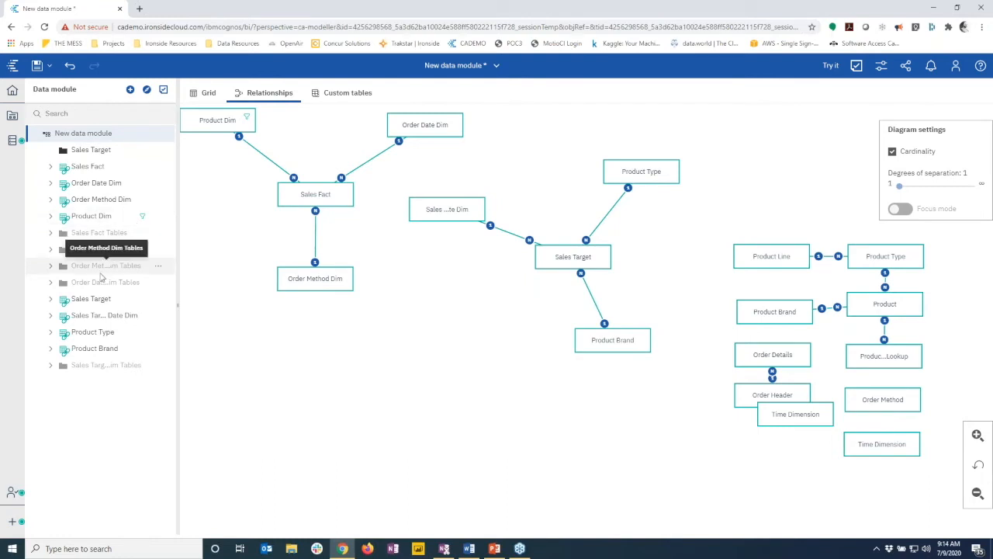
click(81, 304)
shift+click(77, 364)
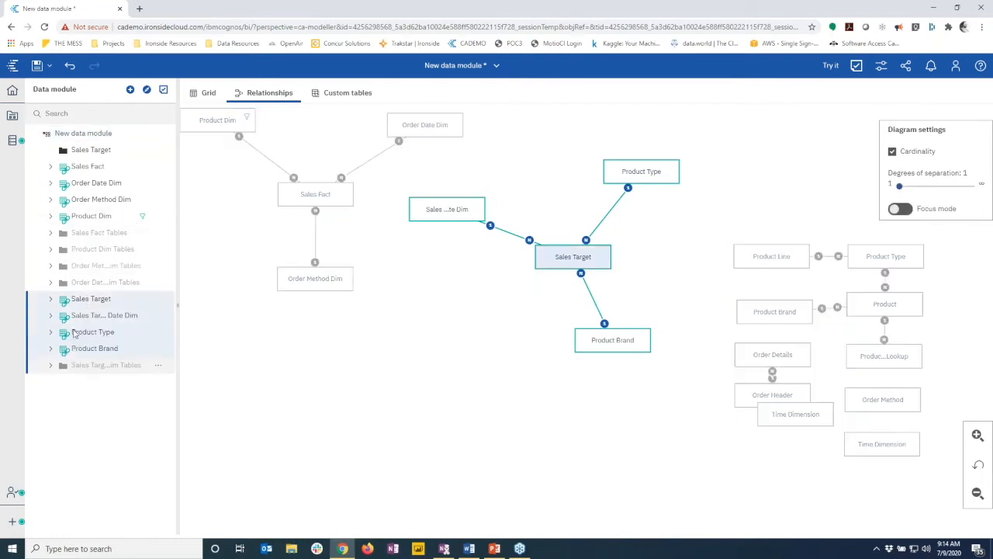
drag(84, 225, 86, 153)
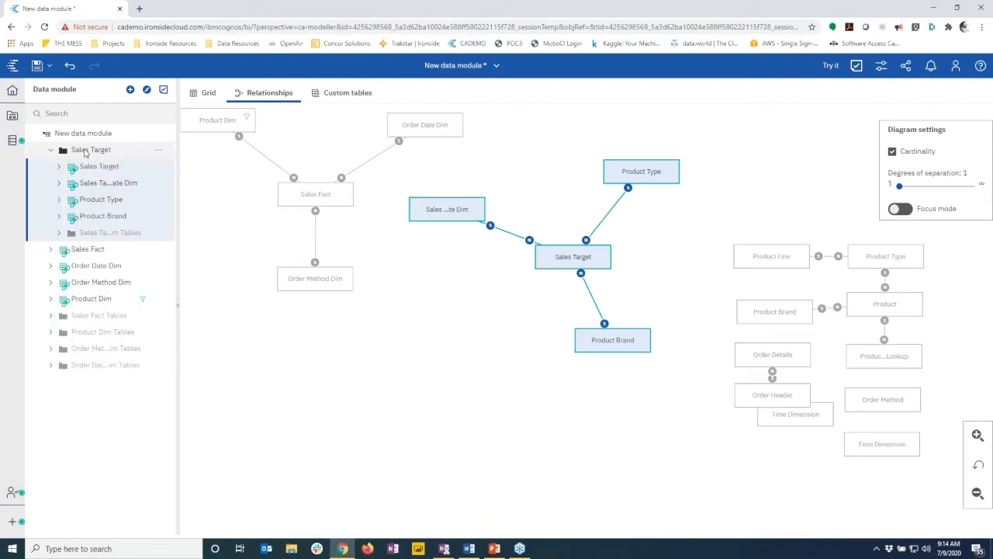
click(51, 150)
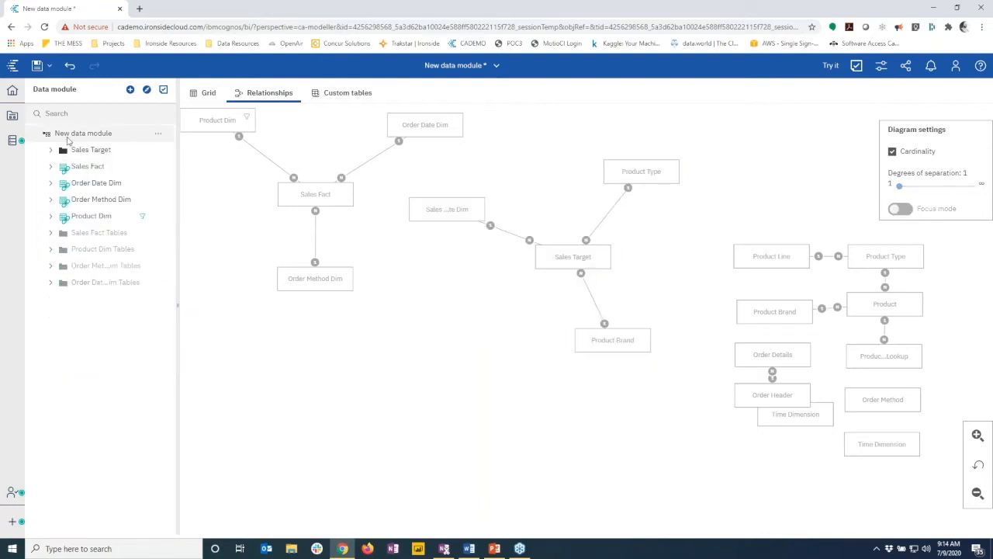
Add a Sales folder and move Sales Fact and the remaining sales tables into it
right_click(68, 138)
click(106, 230)
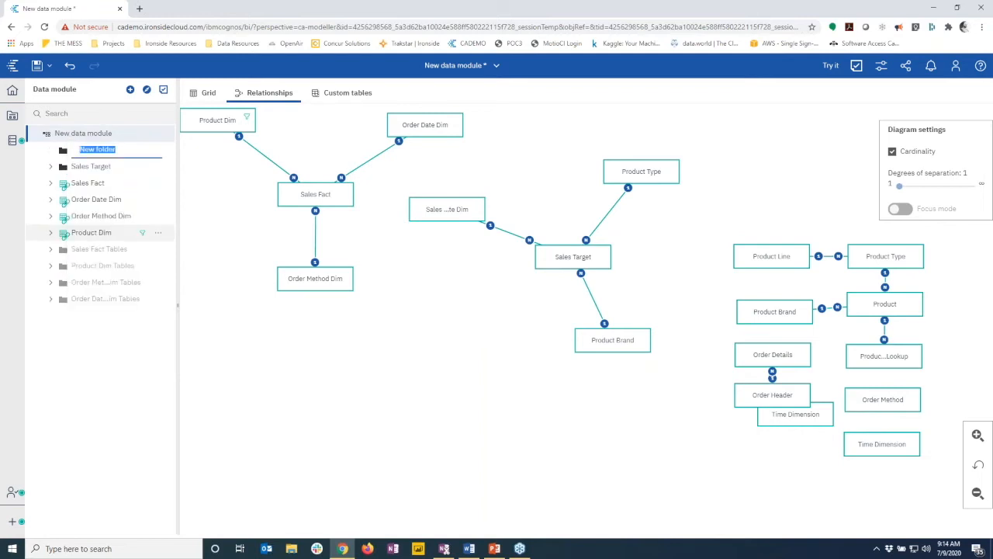
text(Sales)
key(Return)
click(99, 186)
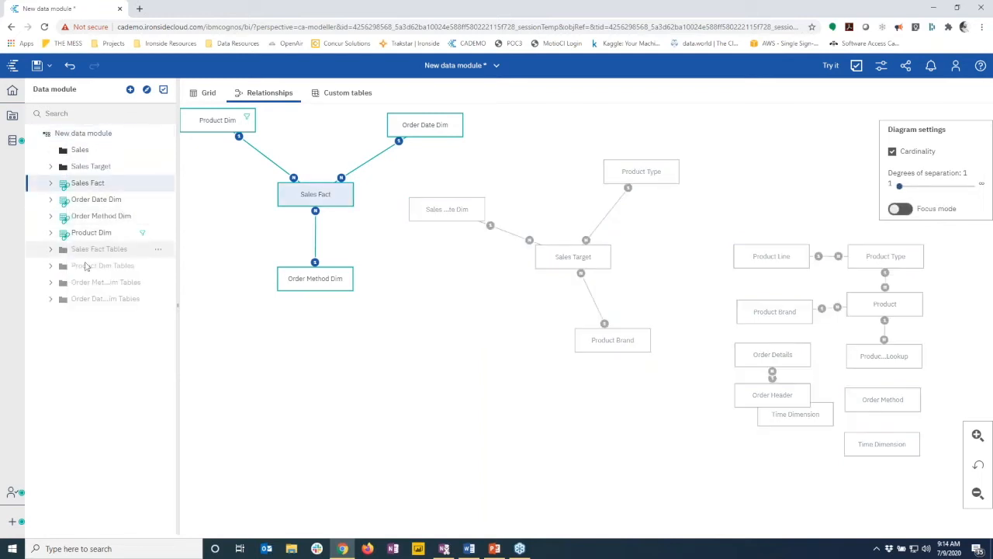
shift+click(84, 299)
drag(84, 188, 80, 154)
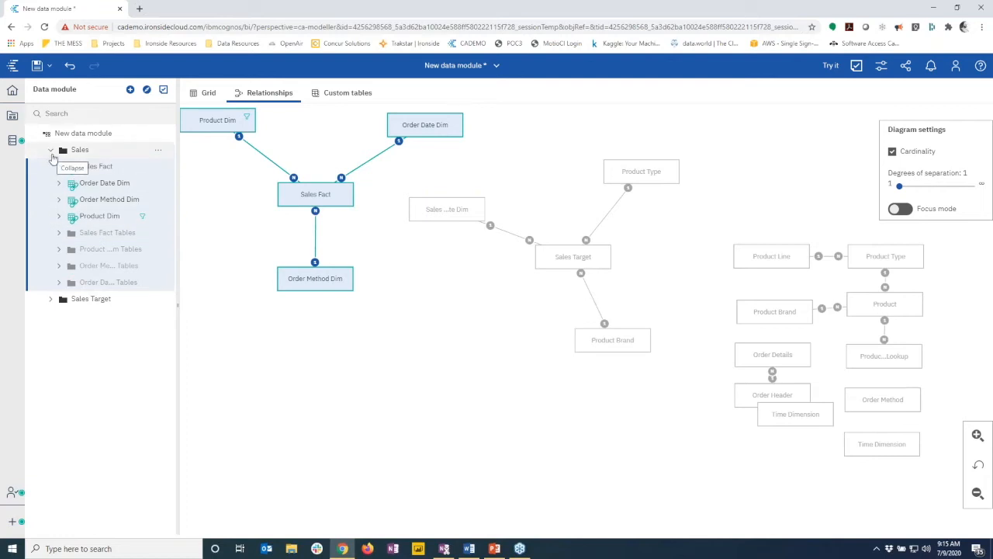
click(828, 66)
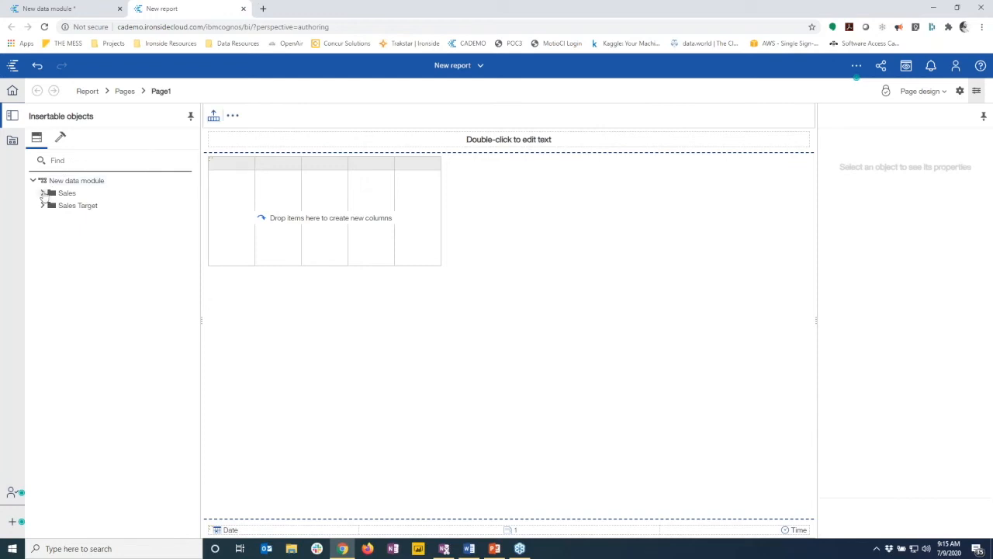
click(43, 194)
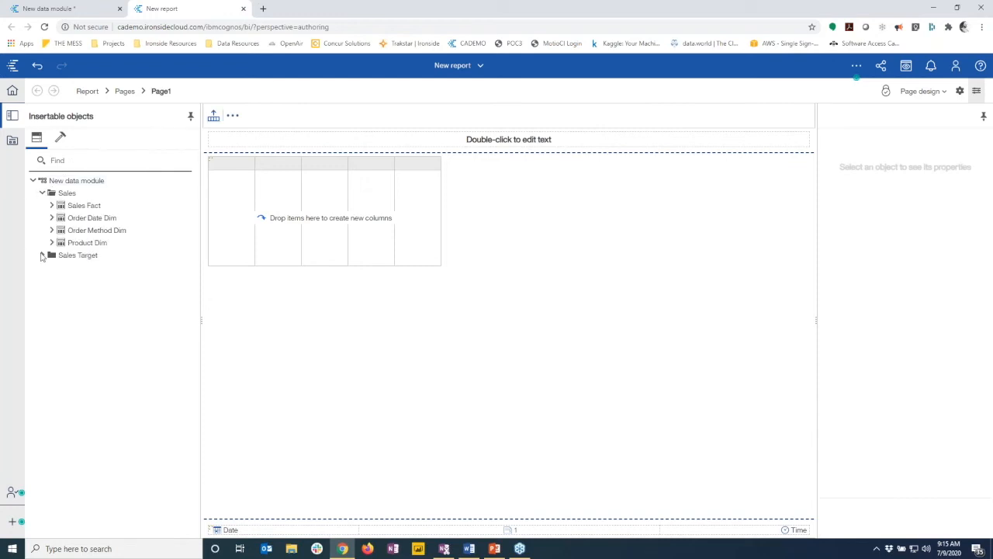
click(243, 8)
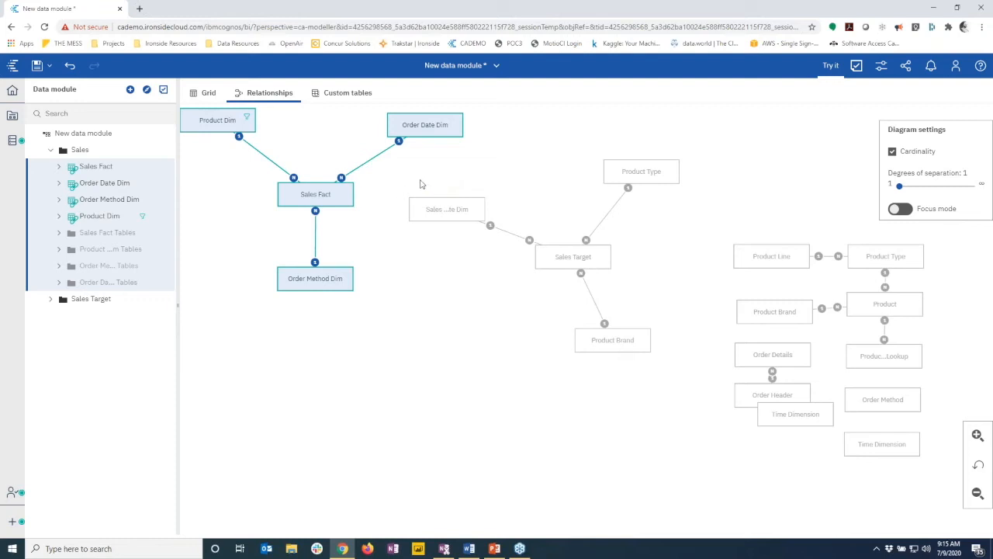
Nudge the target date table and Product Type in the diagram, then expand Order Date Dim in a wider tree
drag(436, 207, 447, 193)
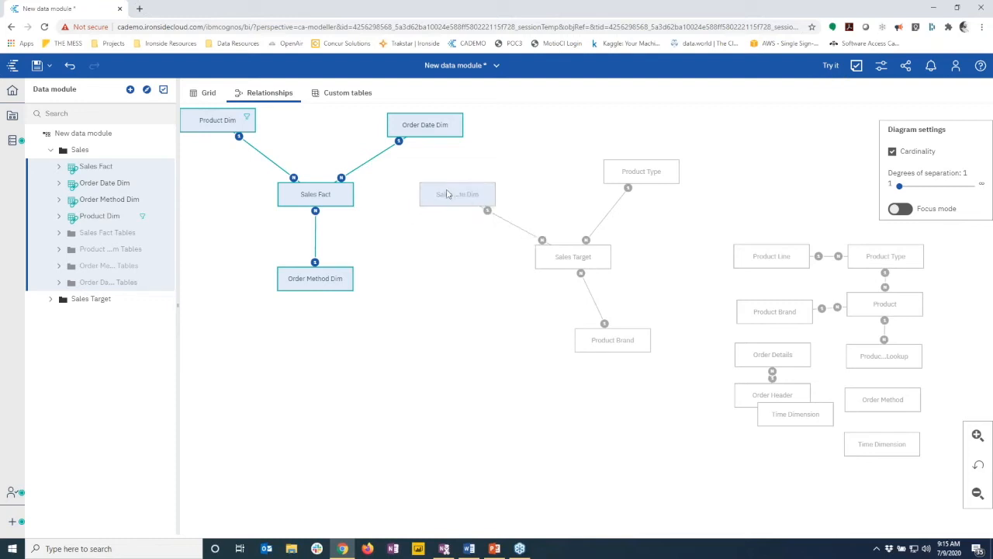
drag(606, 173, 623, 176)
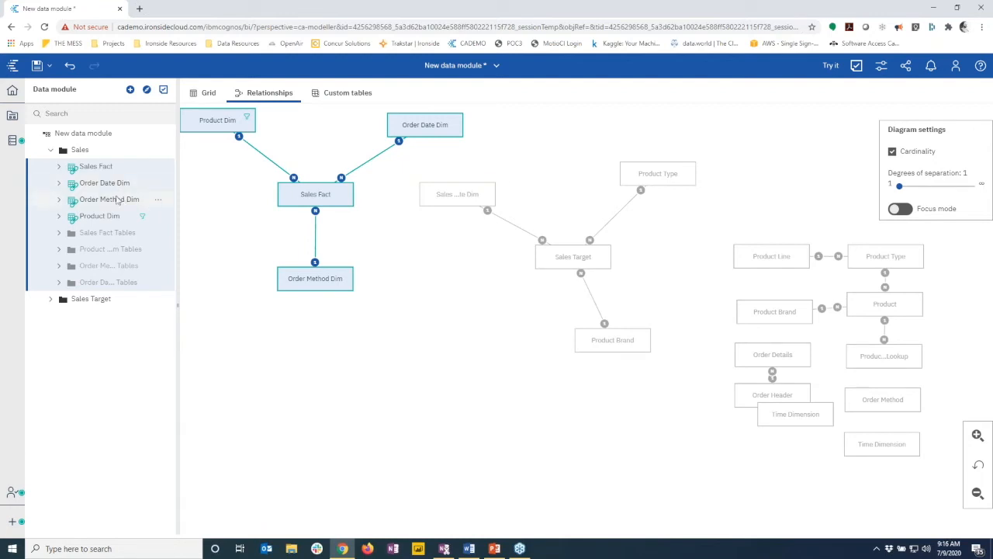
click(62, 188)
click(58, 183)
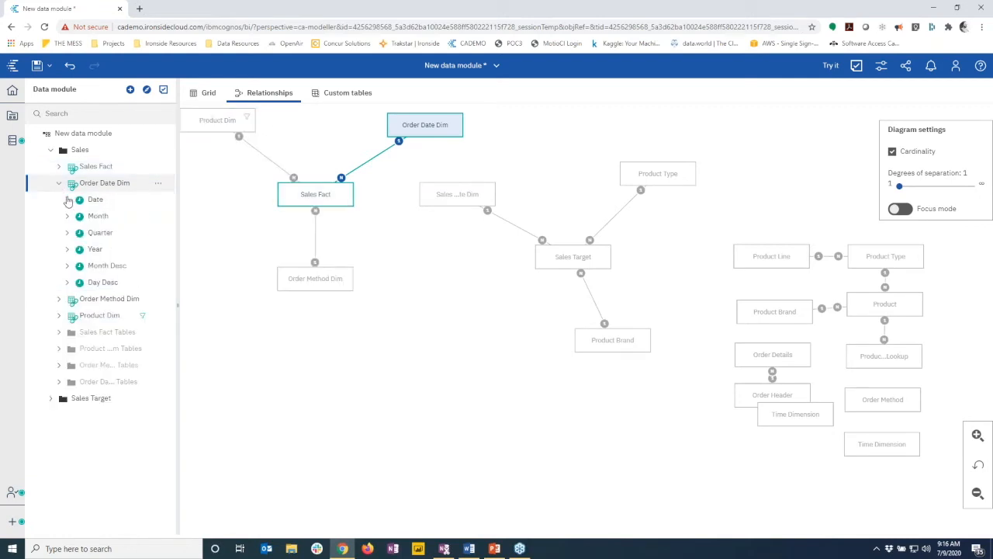
click(69, 201)
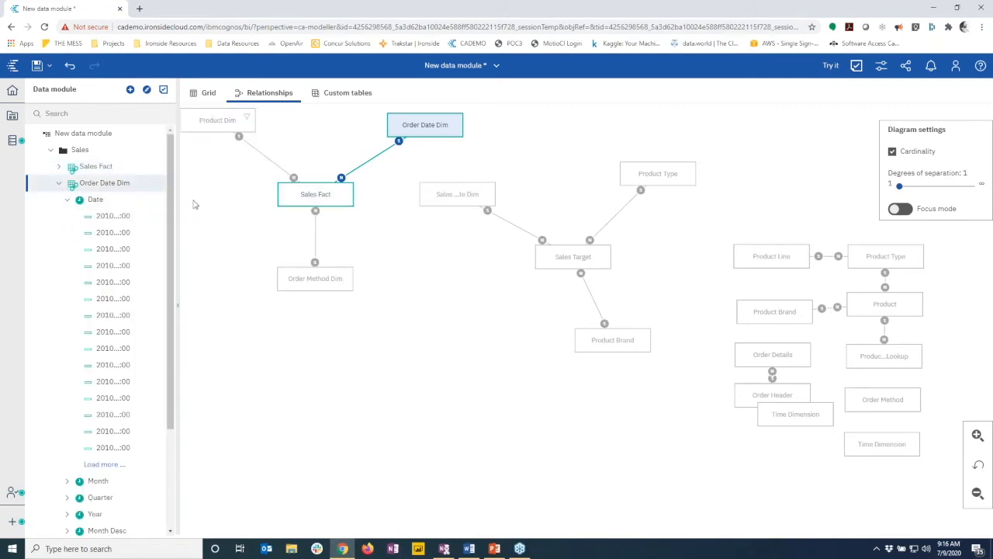
drag(214, 192, 212, 194)
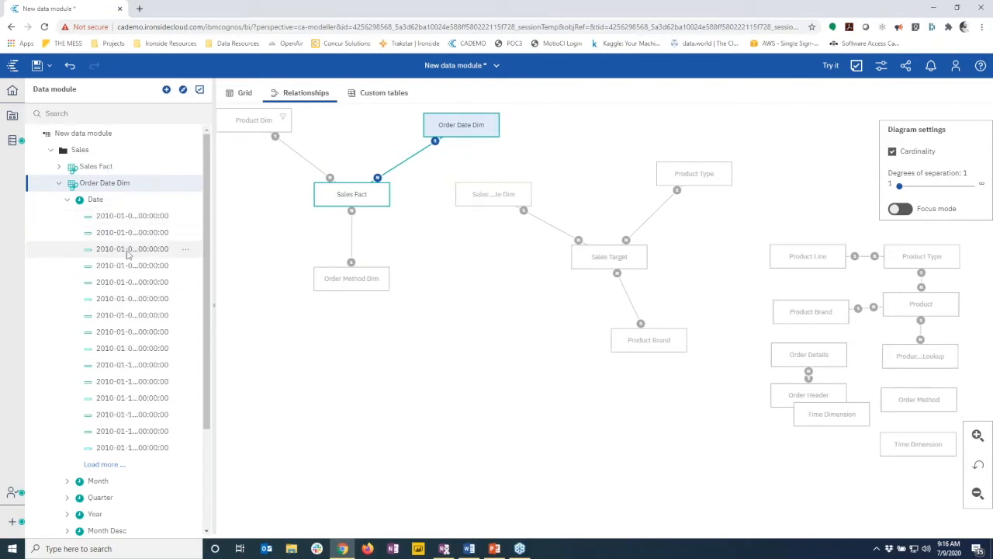
click(67, 200)
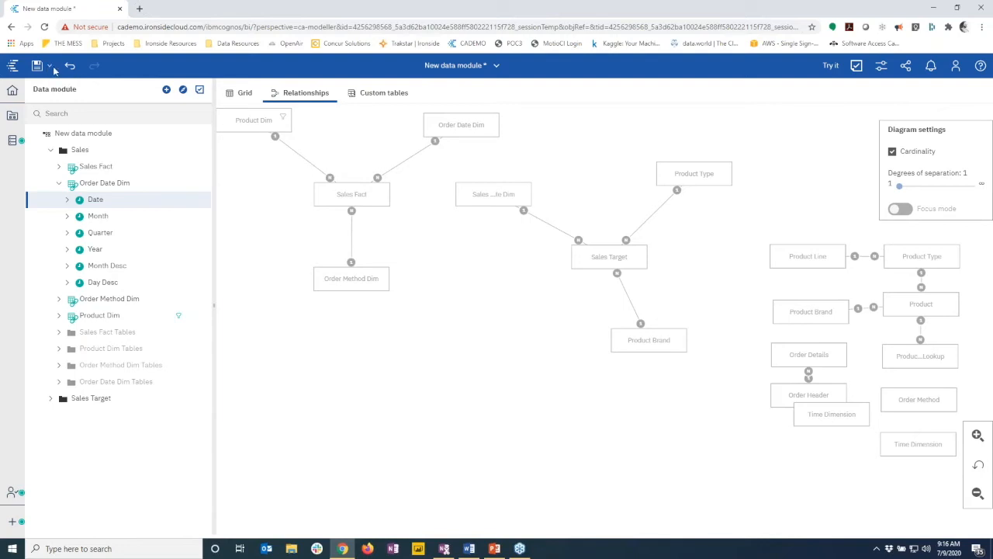
Save the module as Demo DM in My content > Internal Projects > Take30 - Deeper Dive - Data Modules > Demo Start
click(48, 69)
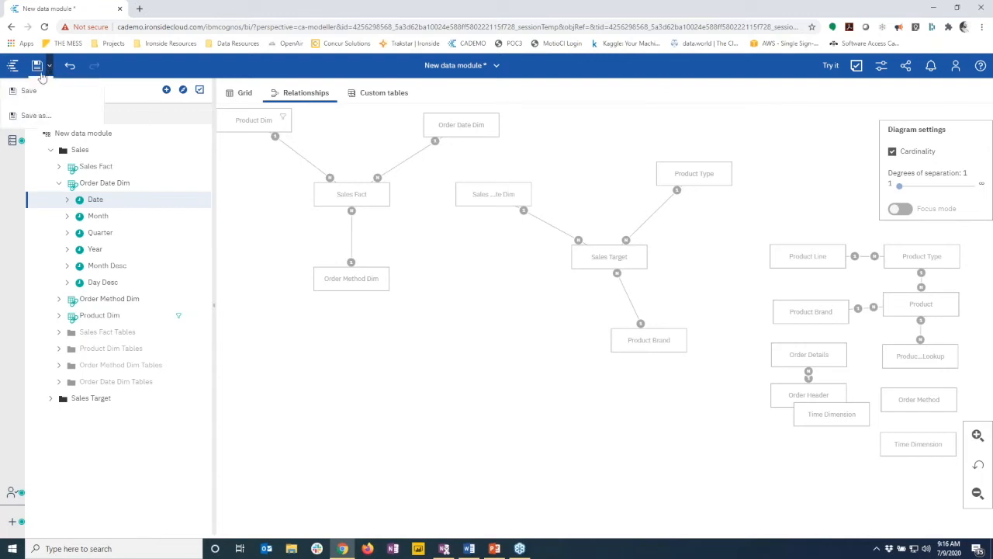
click(28, 90)
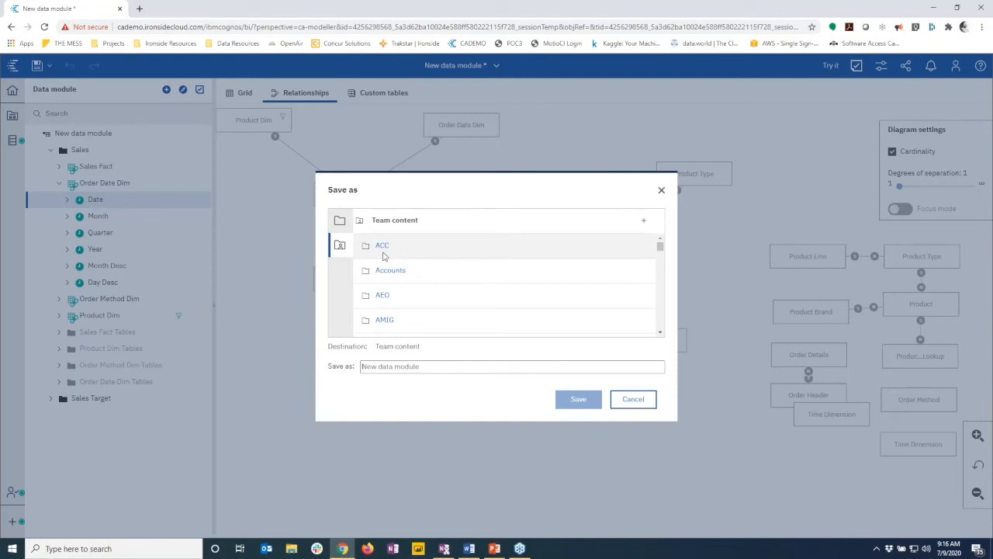
click(339, 221)
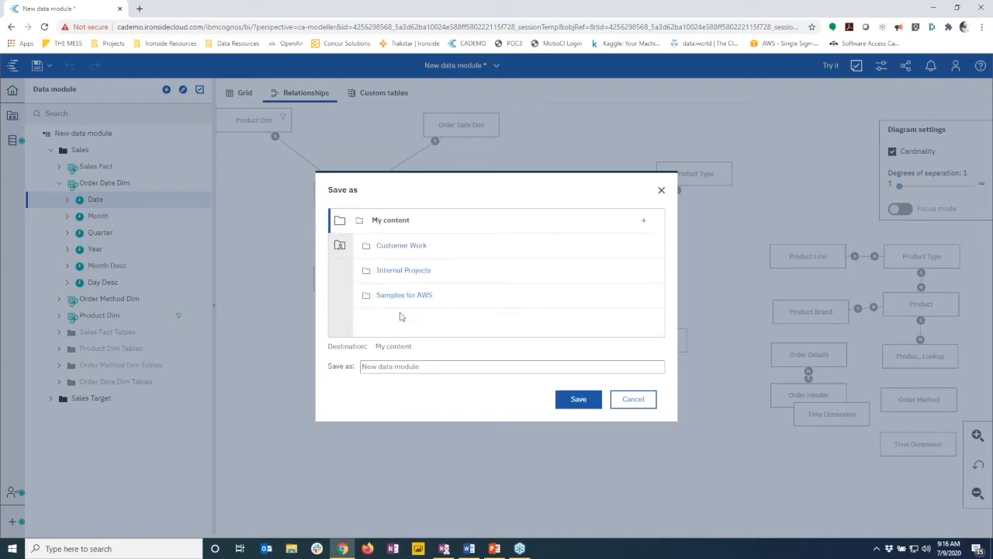
click(400, 270)
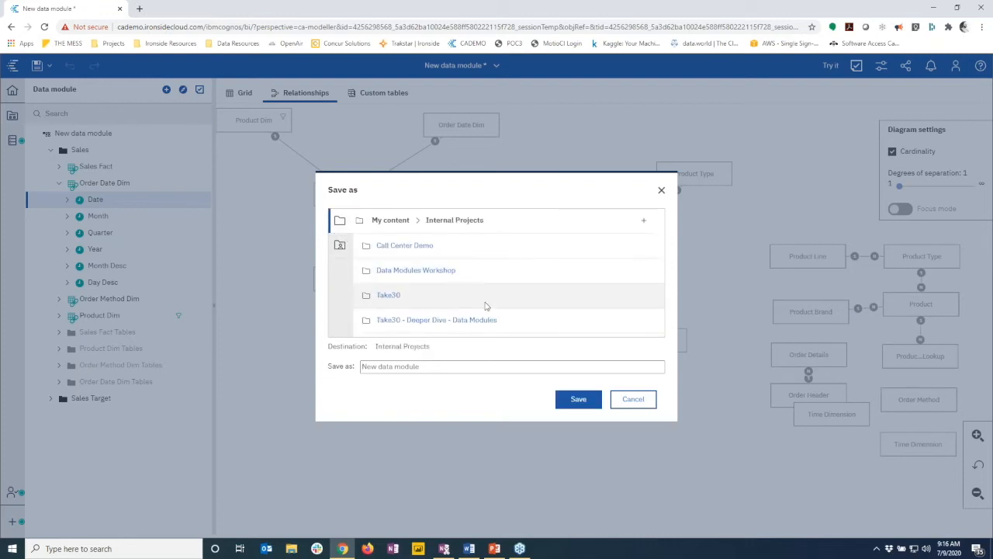
click(464, 321)
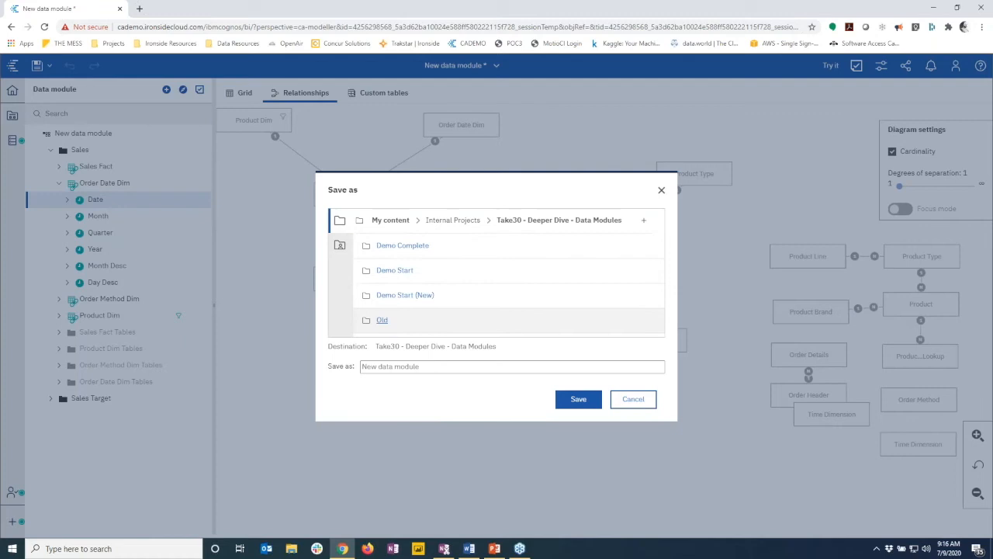
click(396, 271)
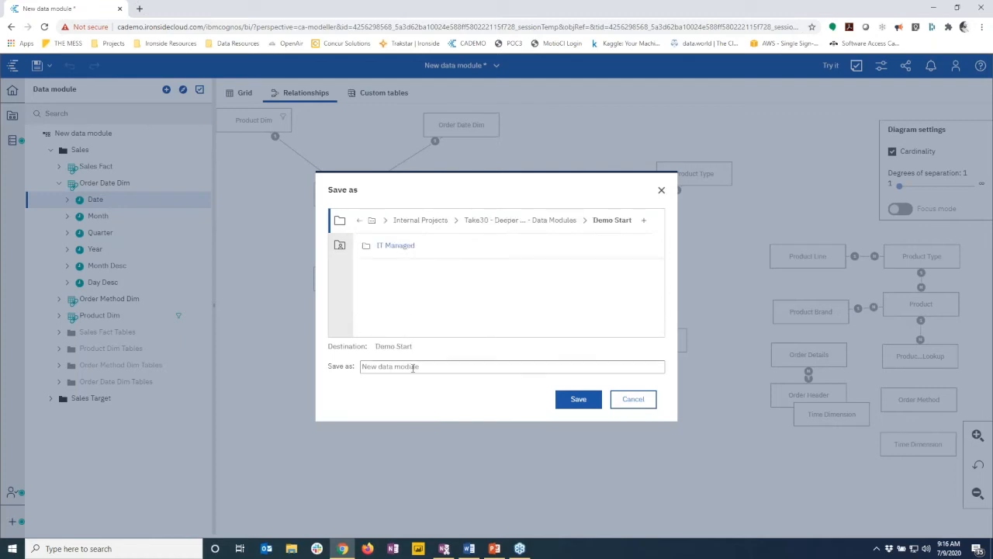
drag(423, 367, 295, 367)
text(Demo DM)
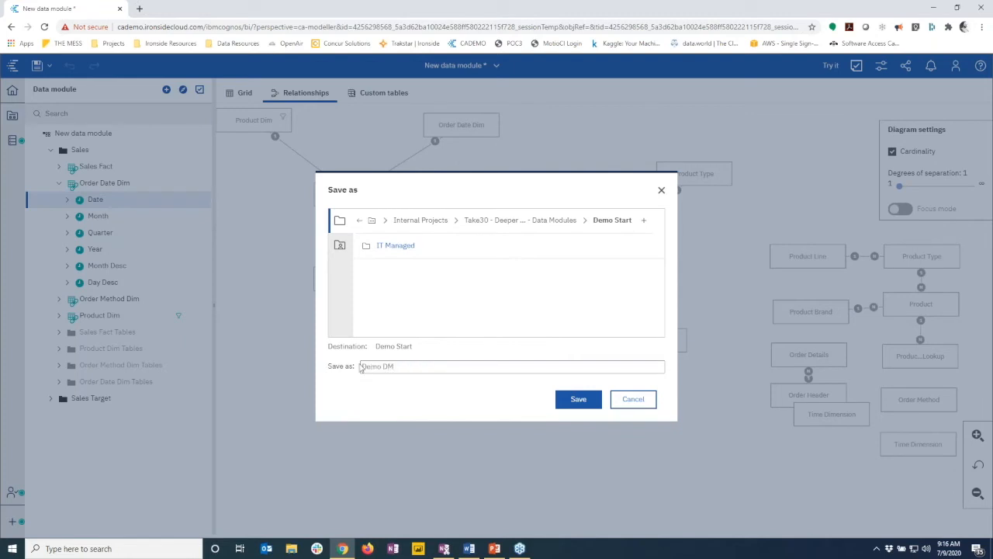
click(573, 402)
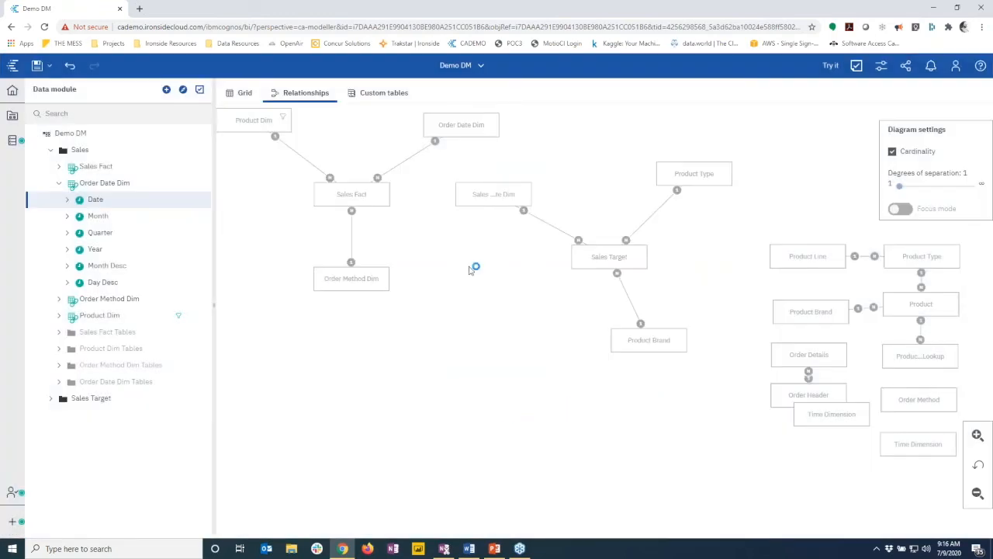
Close Demo DM and open the Sales DM - IT module from the IT Managed folder
click(482, 65)
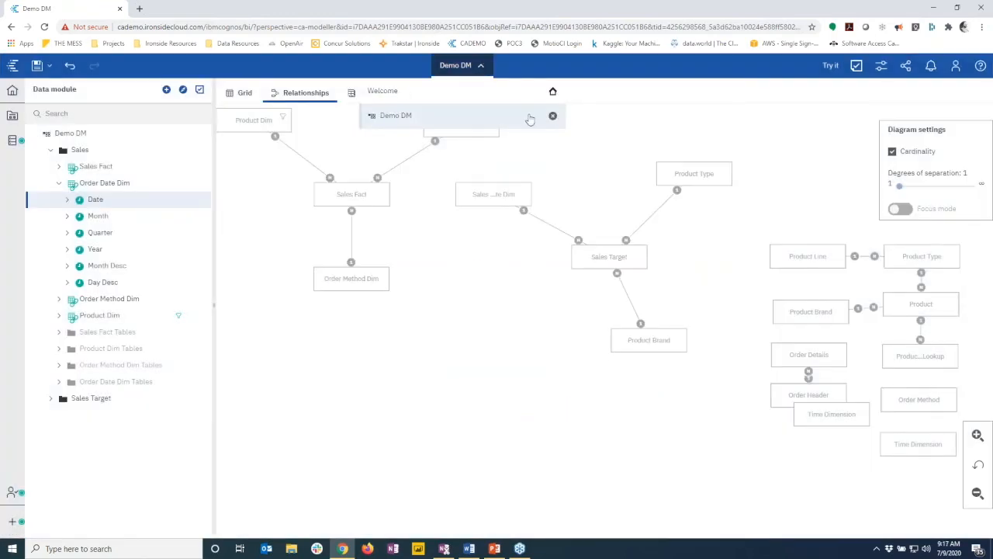
click(552, 116)
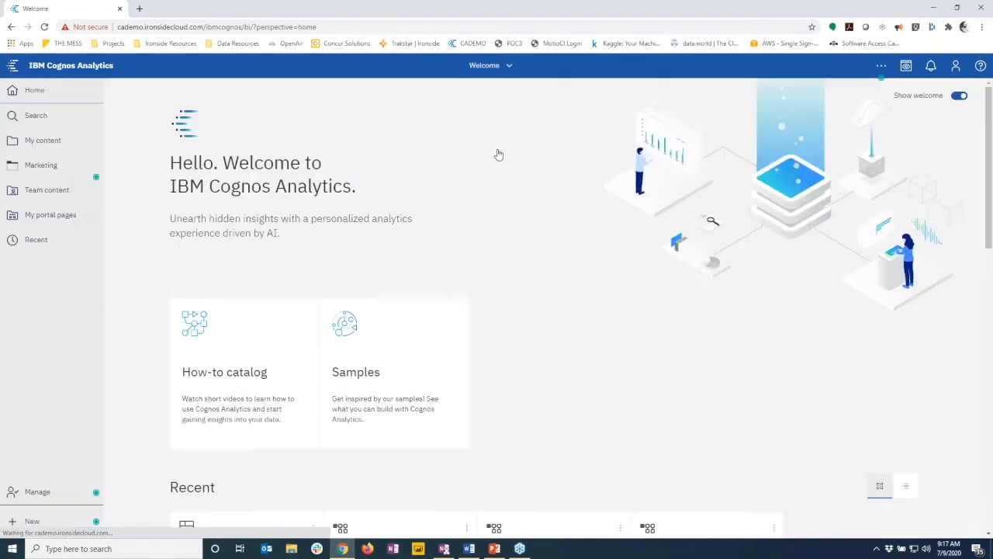
click(52, 148)
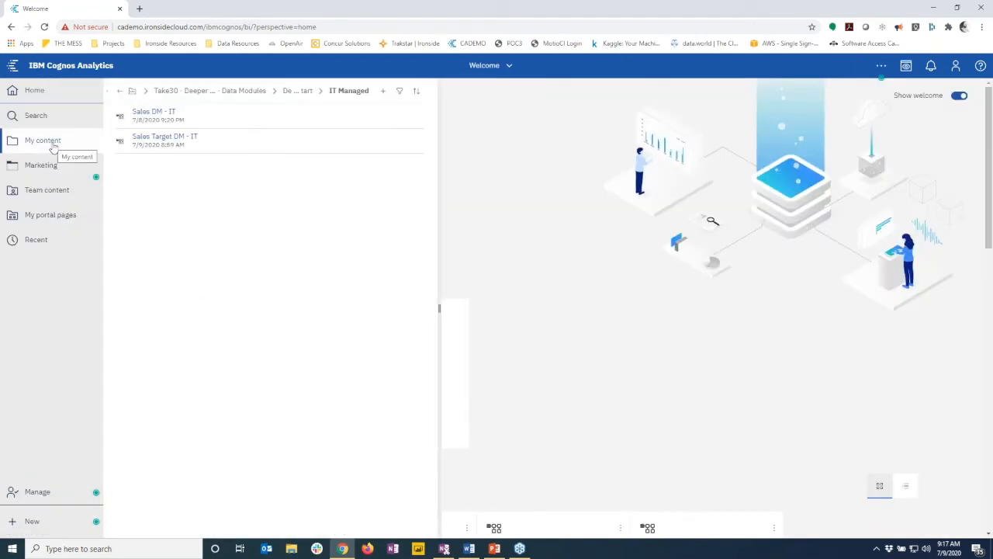
click(119, 93)
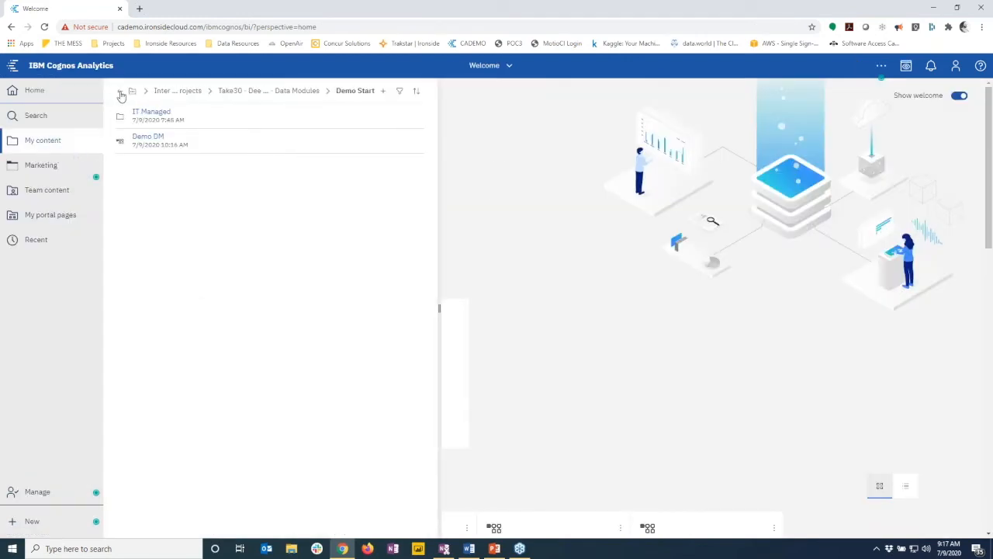
click(151, 113)
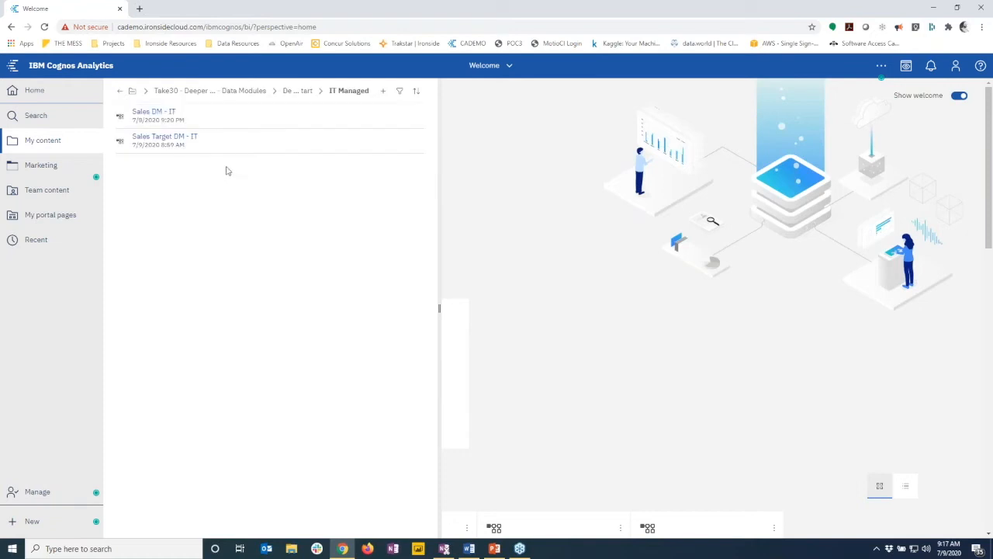
click(171, 115)
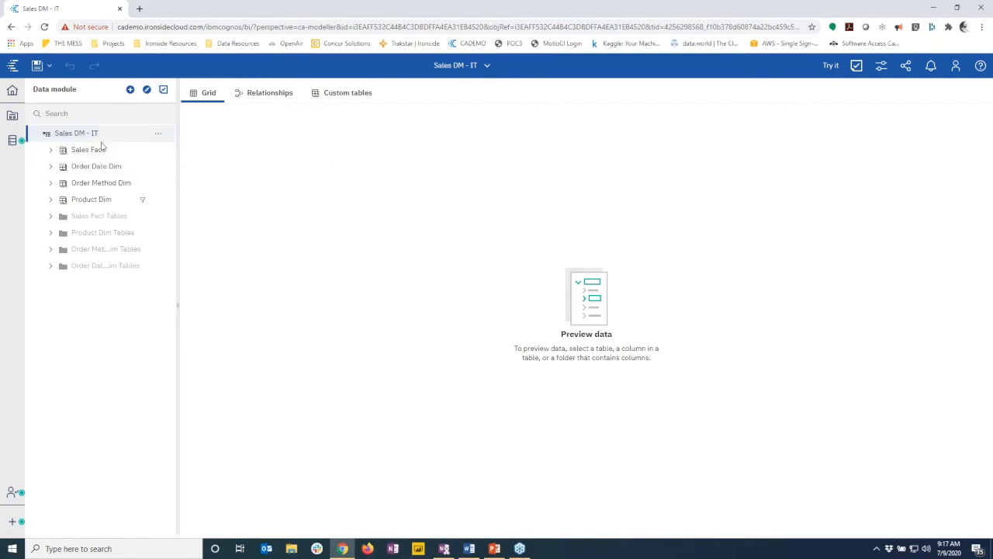
Expand Order Date Dim and preview its Date, Month, Quarter, Year, Month Desc and Day Desc data
click(50, 167)
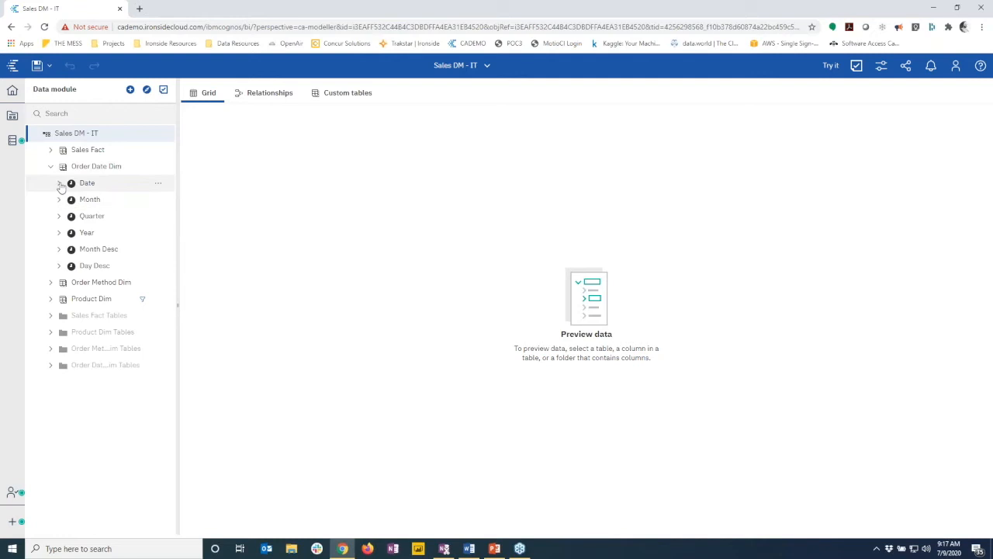
click(59, 182)
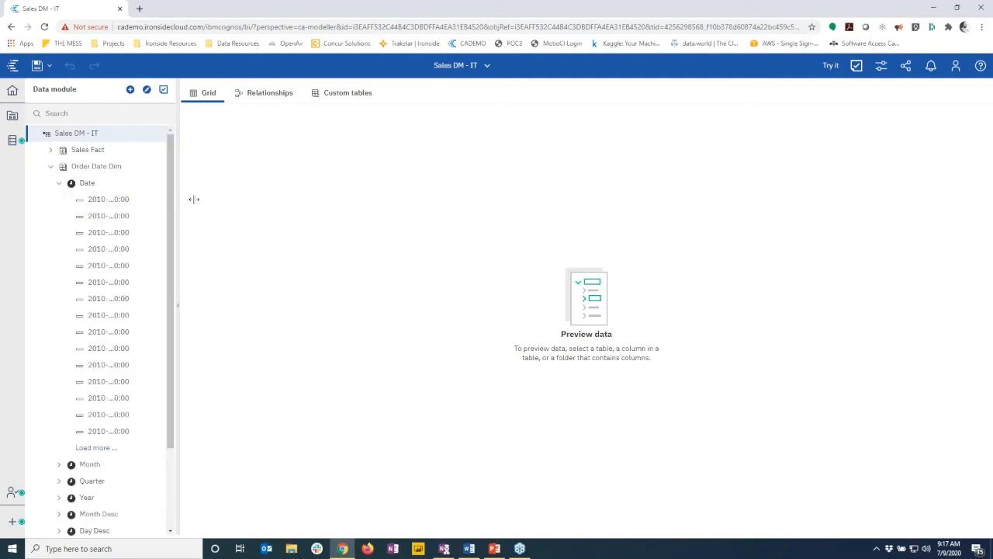
drag(194, 198, 212, 199)
click(103, 167)
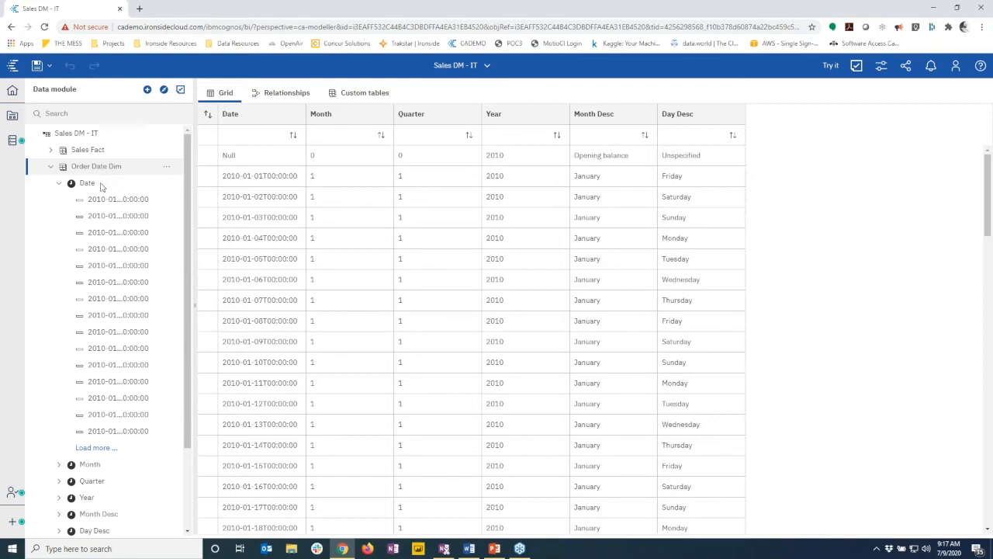
click(146, 90)
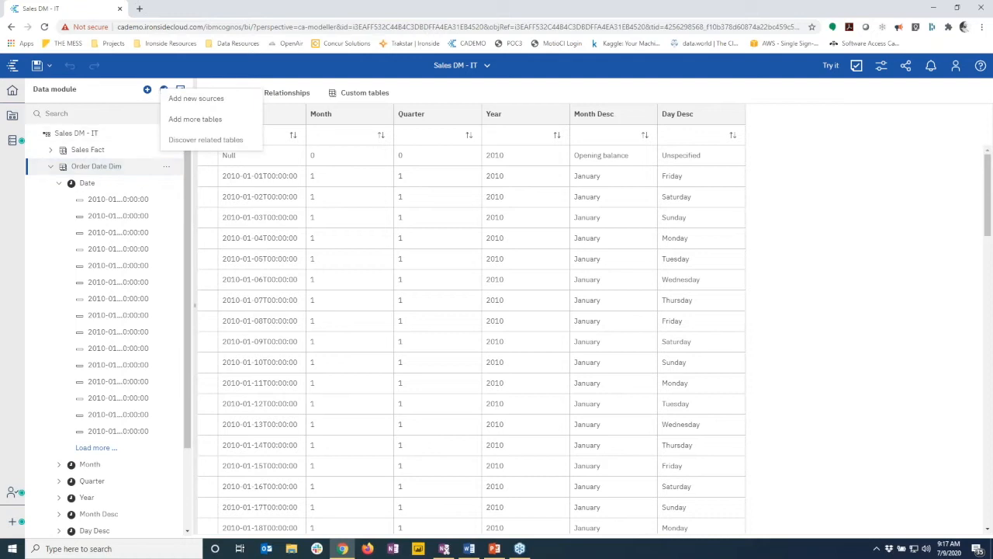
click(204, 104)
Add the 07. July 1 fiscal calendar from Team content > Calendars > Fiscal calendars as a source
click(152, 203)
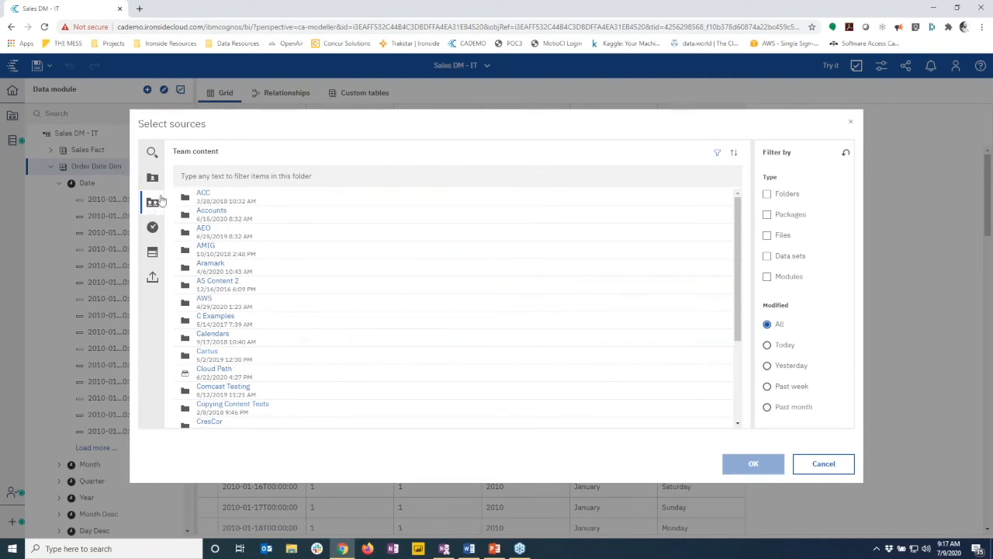
click(214, 335)
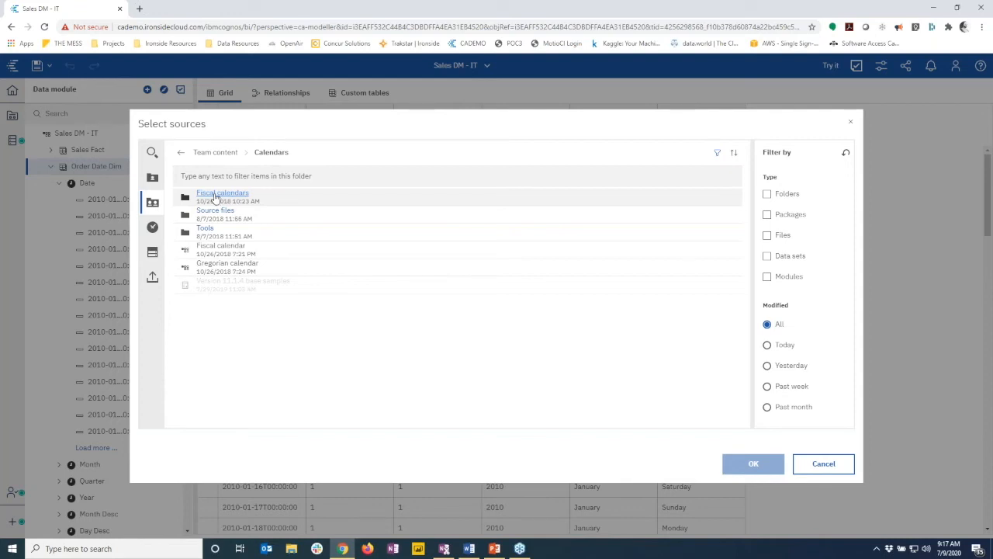
click(218, 194)
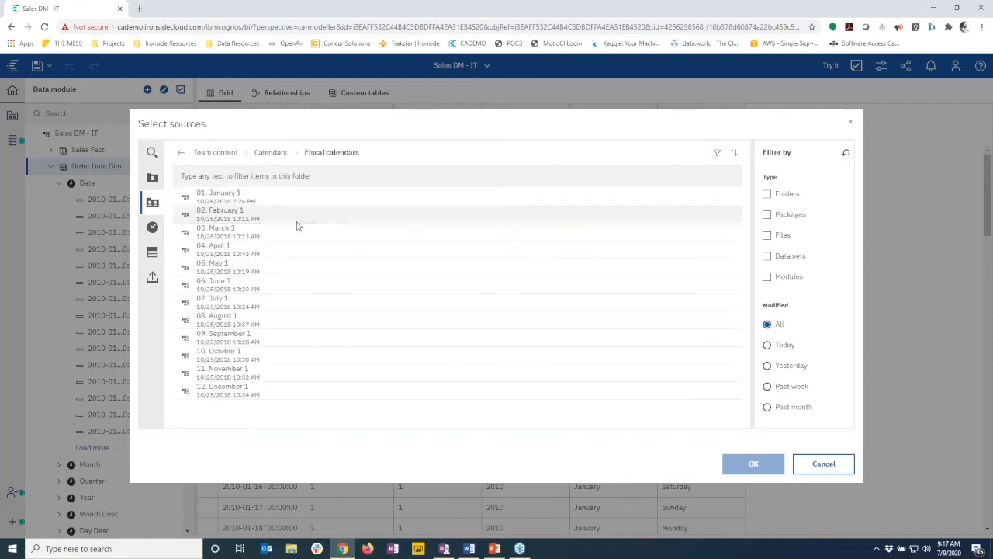
click(237, 305)
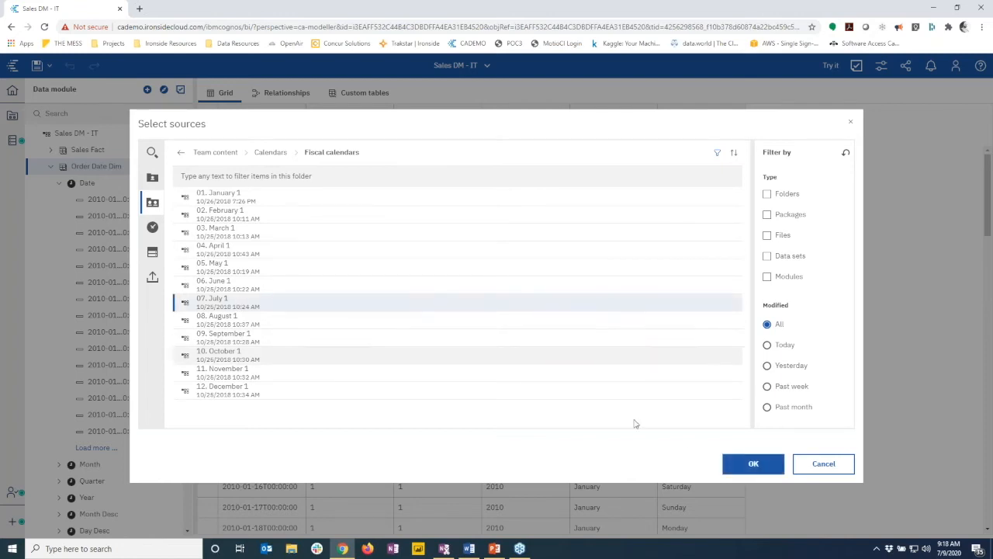
click(756, 465)
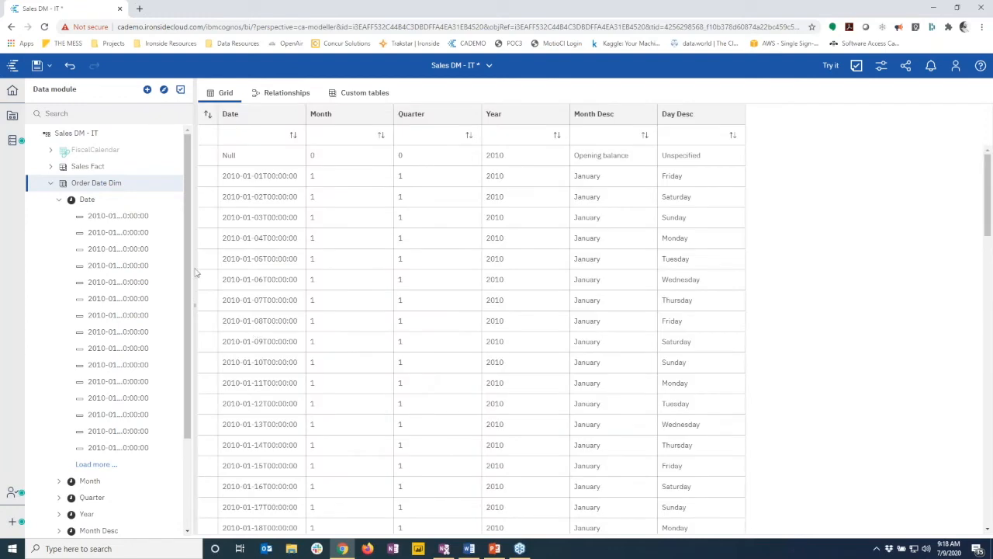
Preview FiscalCalendar, move it to the diagram's upper right, and show Order Date Dim's Date properties
click(89, 155)
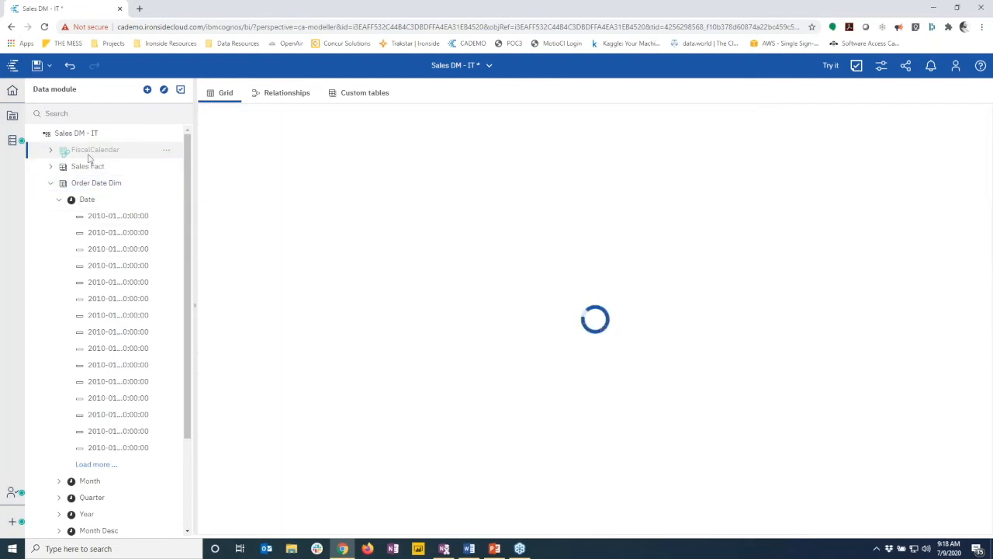
drag(283, 531, 533, 530)
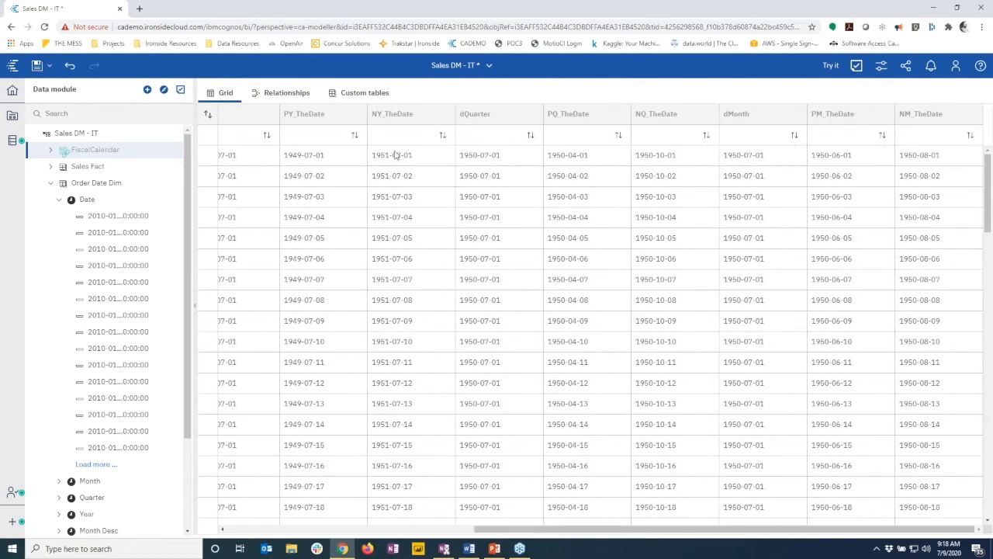
click(286, 93)
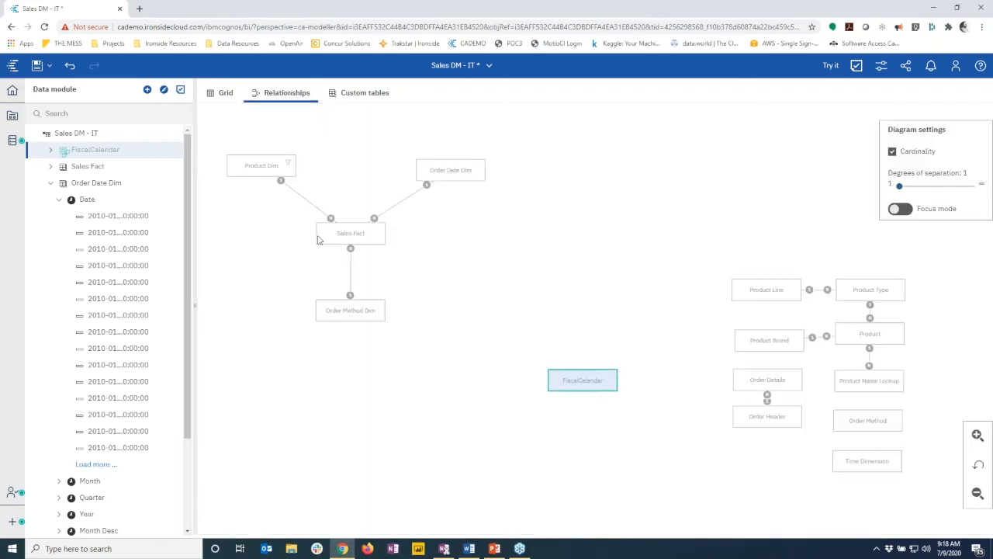
drag(603, 386, 814, 227)
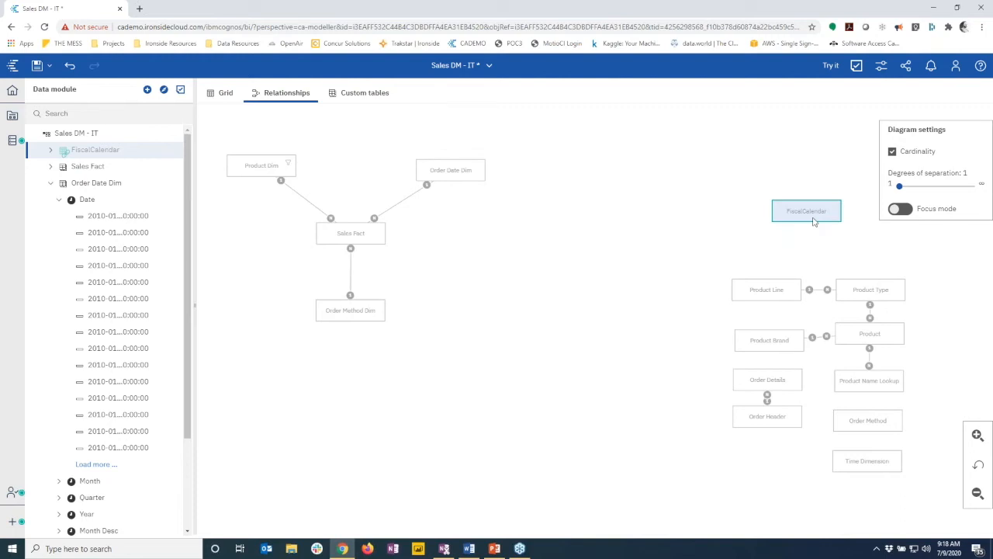
click(102, 186)
click(91, 202)
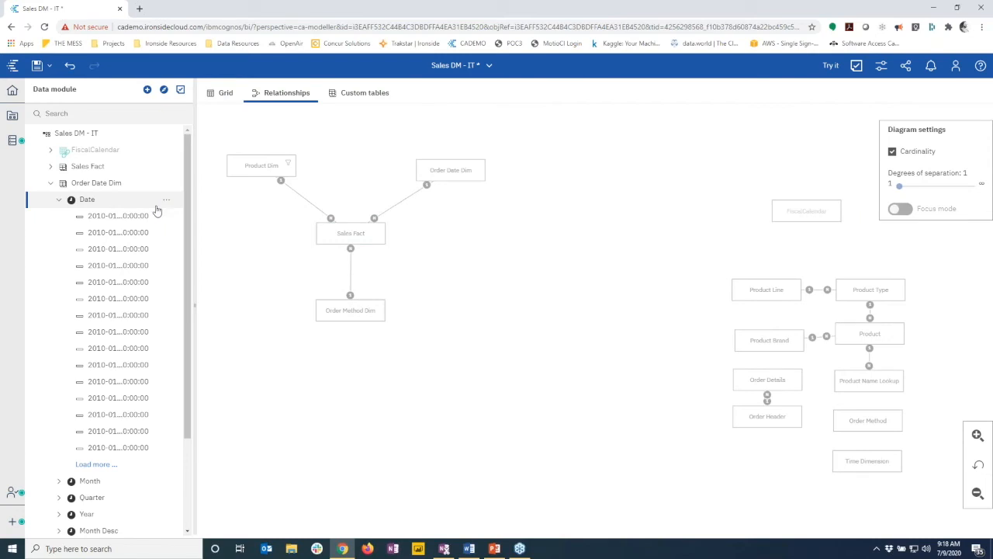
click(881, 66)
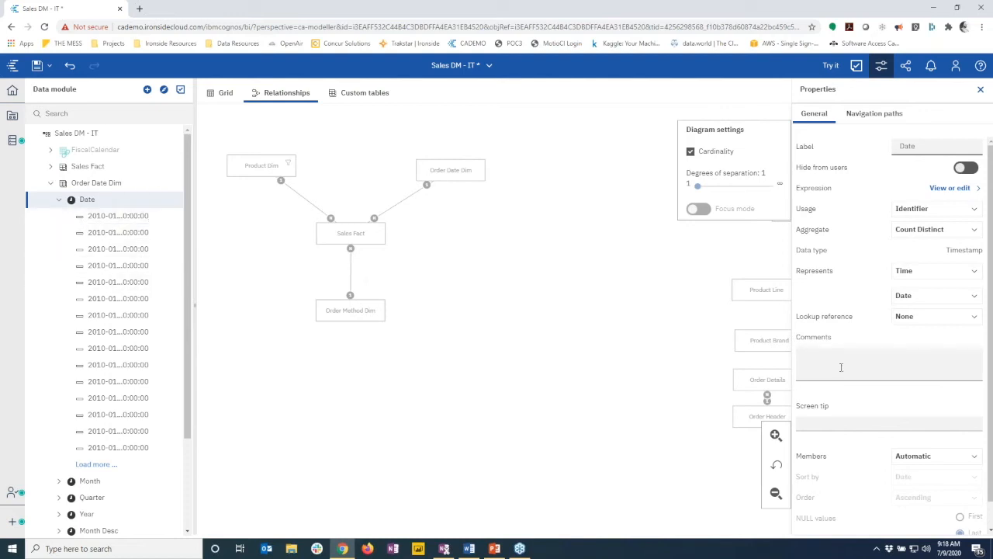
Set the Date column's lookup reference to FiscalCalendar and review its new relative-time filters
click(922, 318)
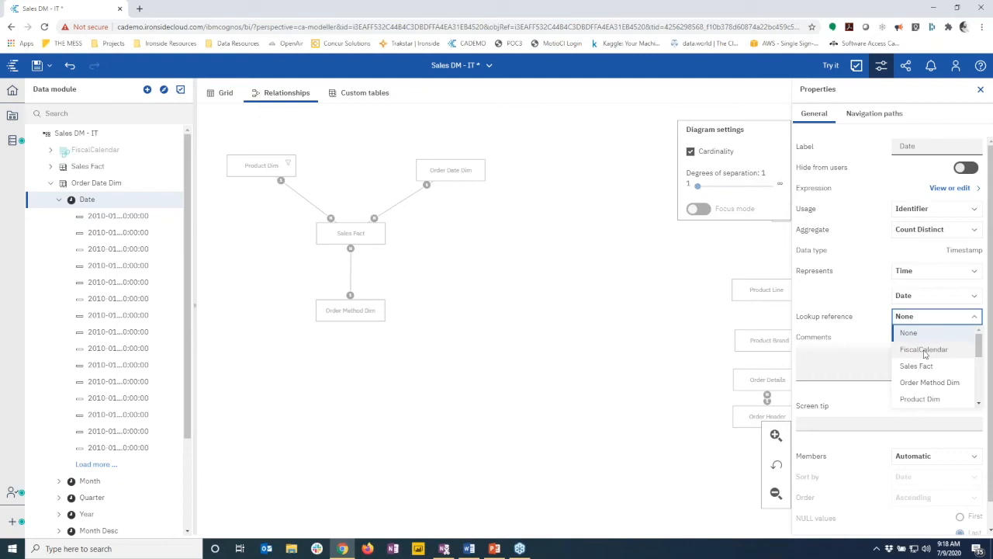
click(923, 350)
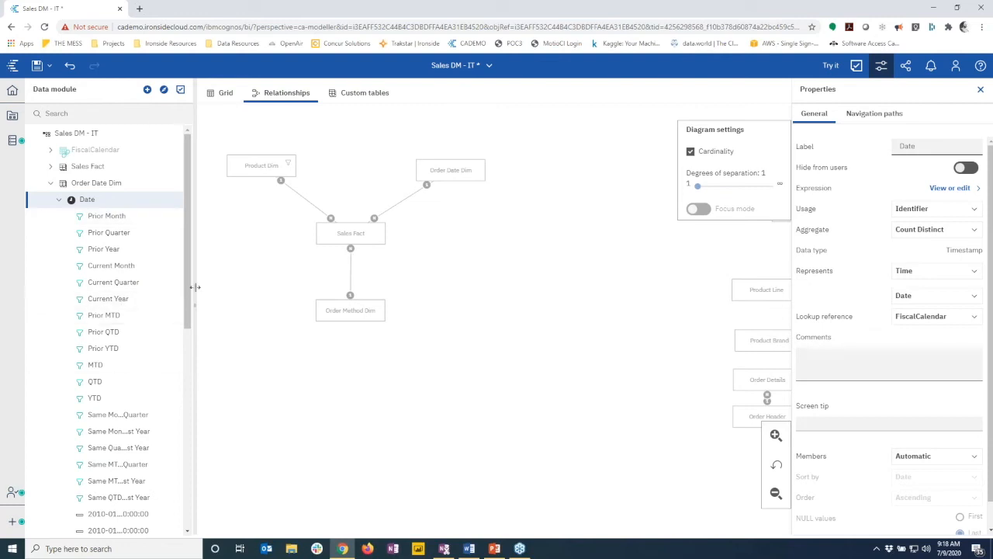
drag(195, 290, 226, 291)
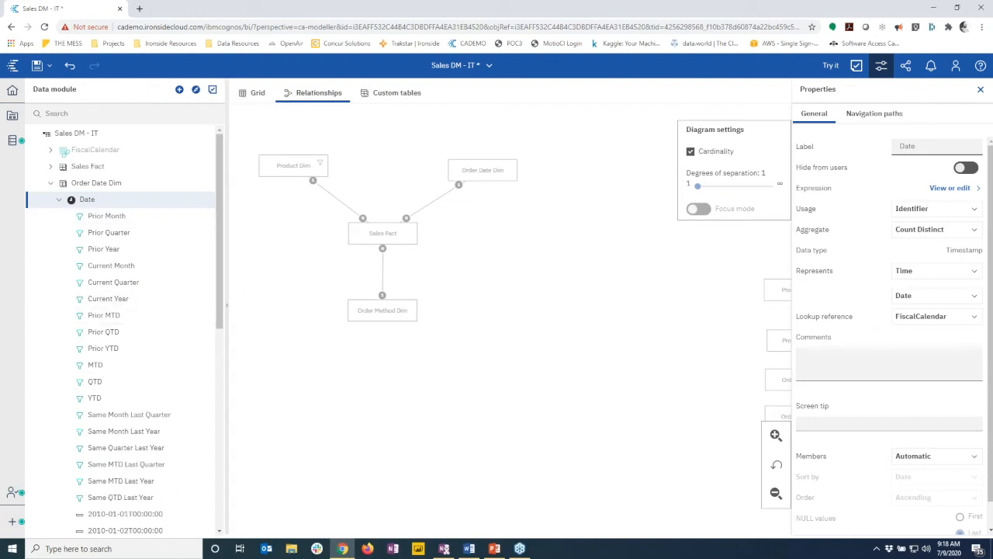
click(58, 201)
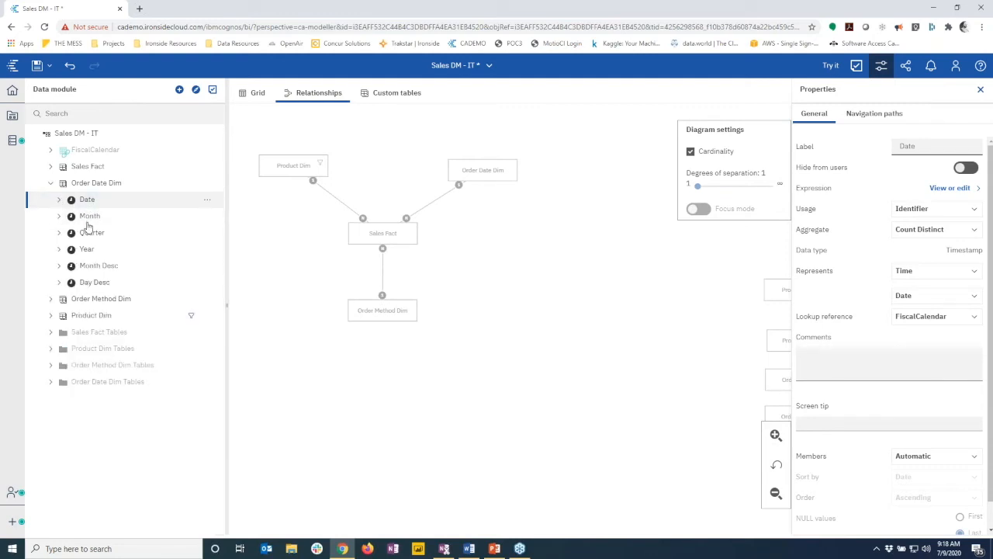
click(59, 201)
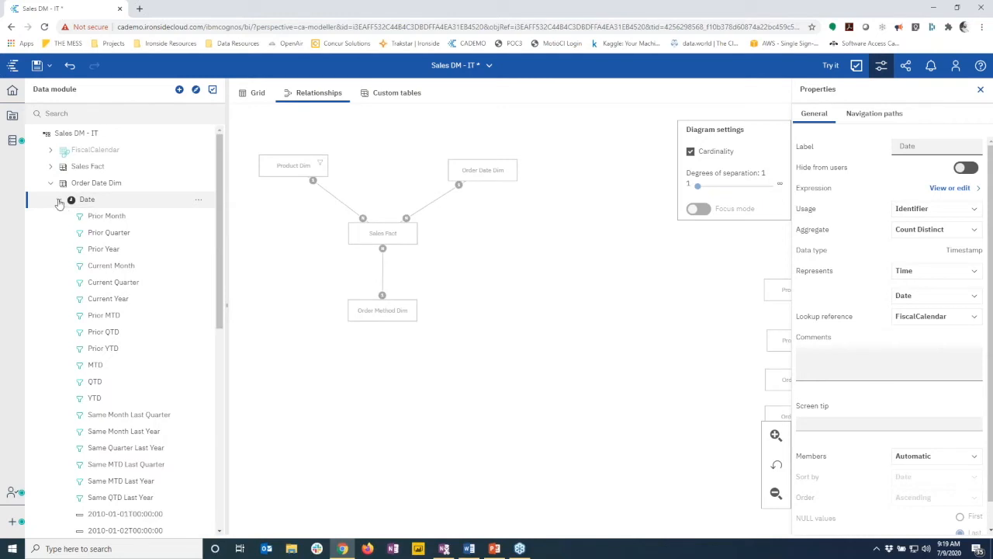
click(59, 201)
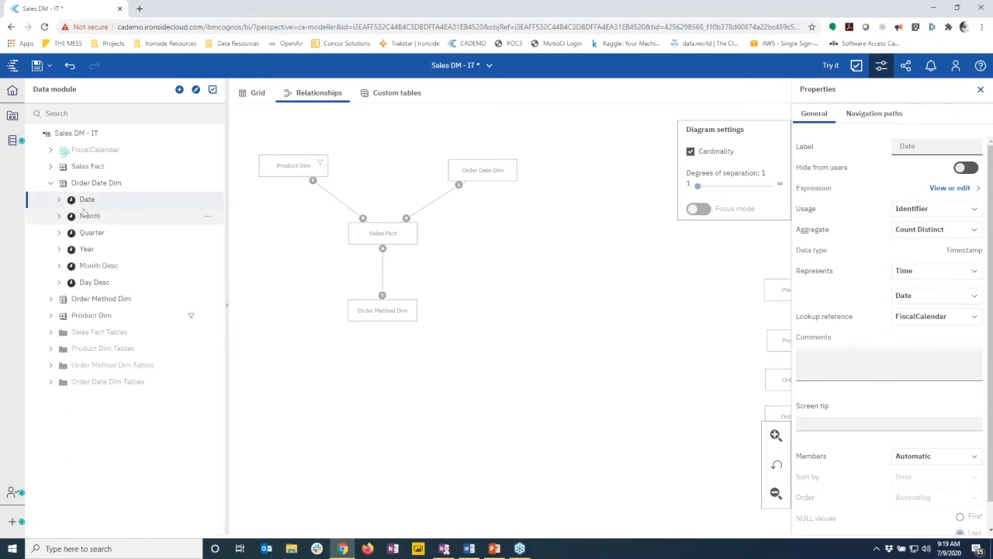
Select the Sales Fact measures from Revenue through Unit Sale Price
click(51, 168)
click(87, 185)
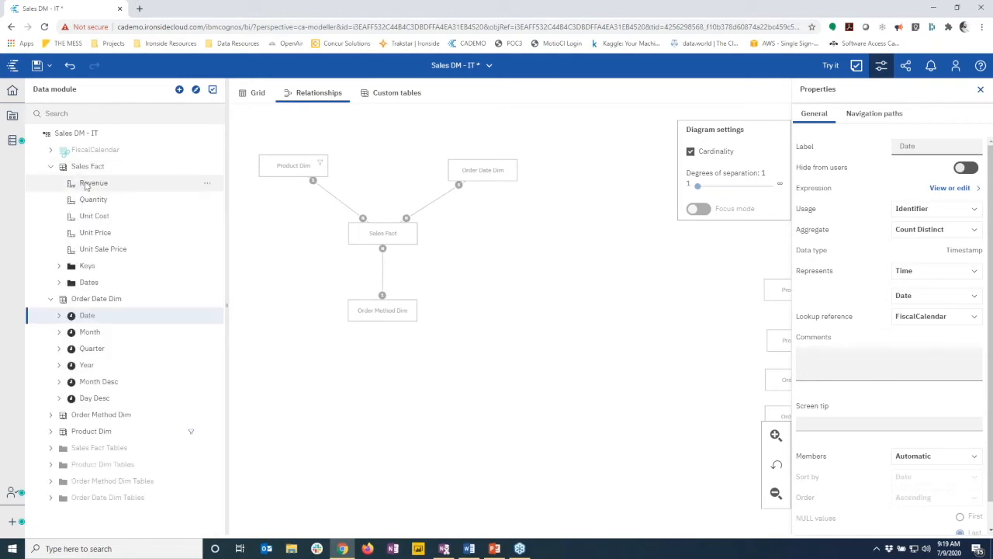
shift+click(91, 251)
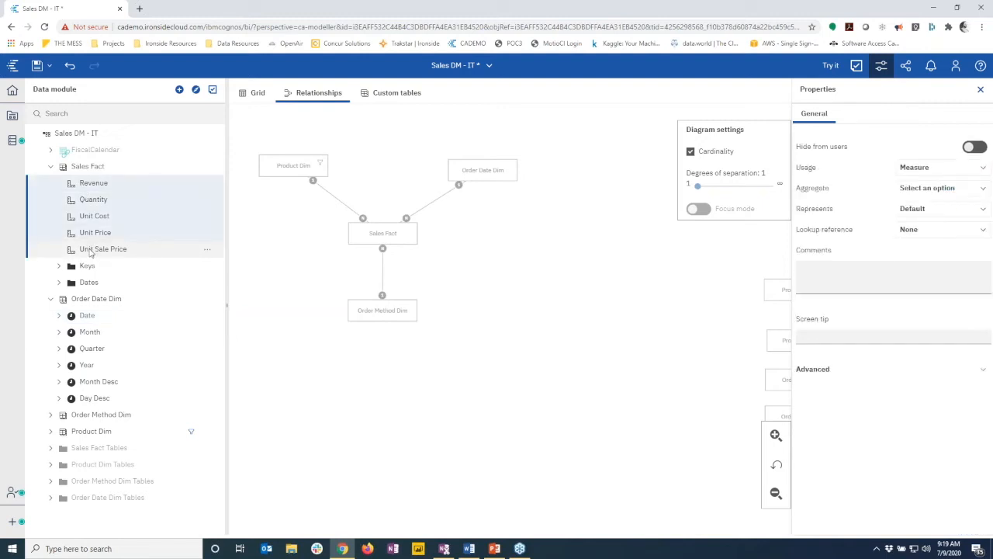
Link the selected measures to Order Date Dim.Date and check Revenue's relative-time versions
click(910, 230)
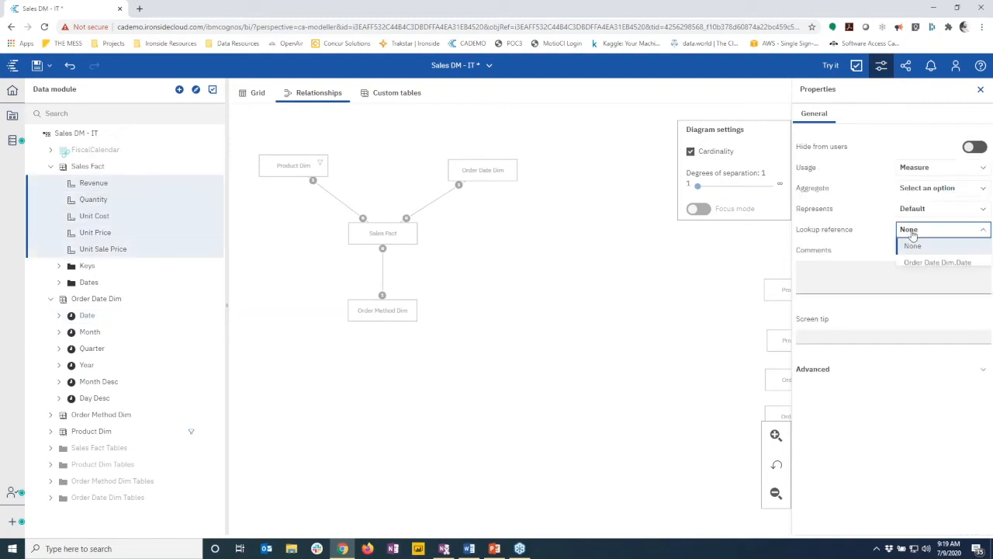
click(935, 263)
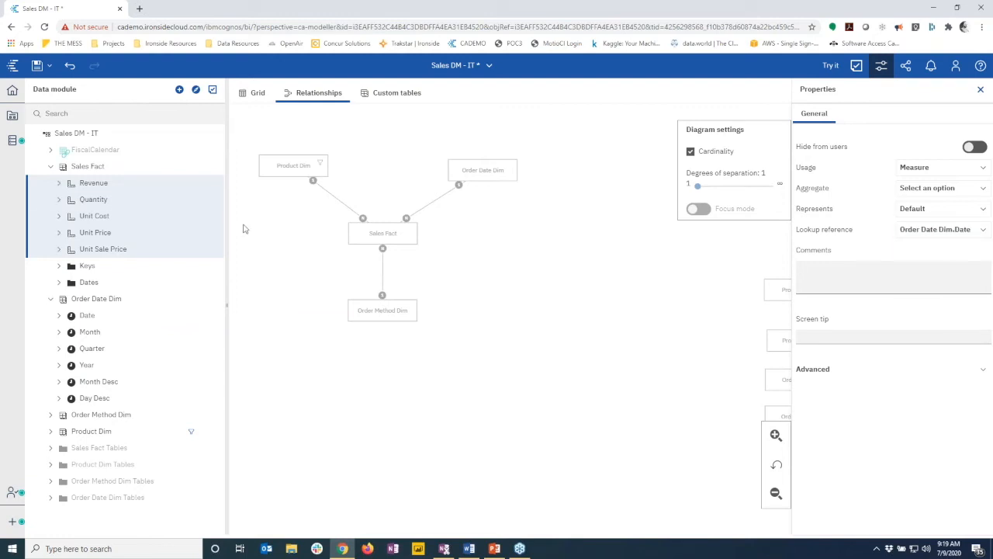
click(60, 184)
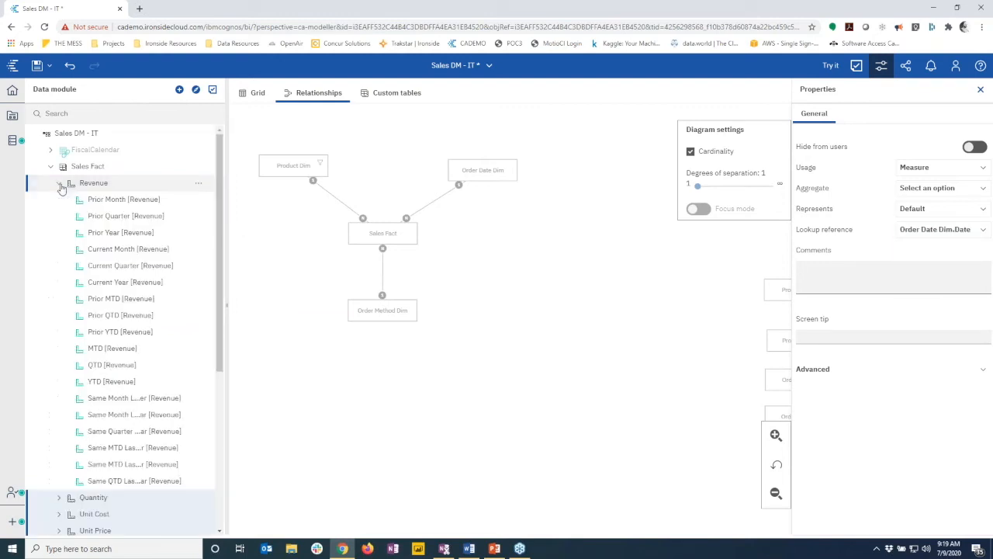
click(59, 184)
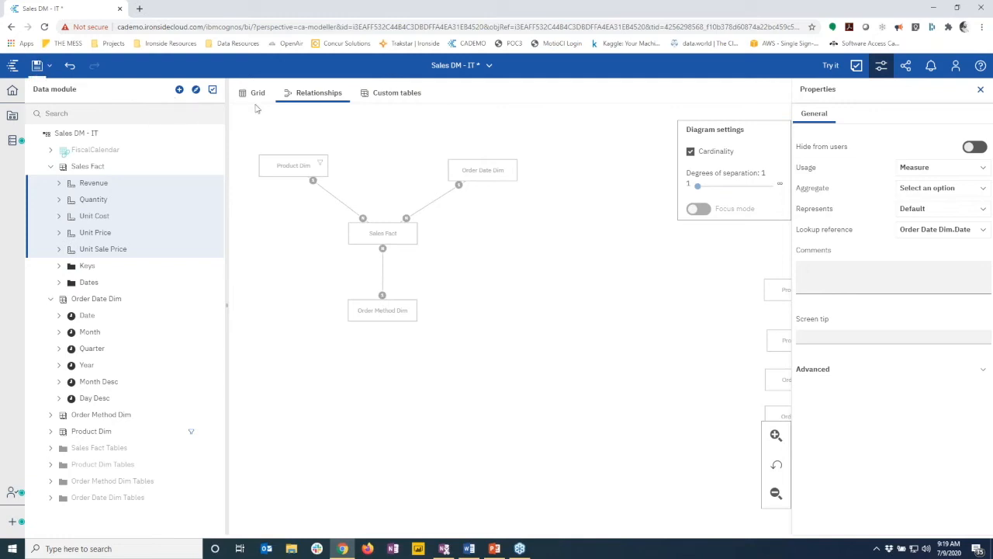
click(458, 65)
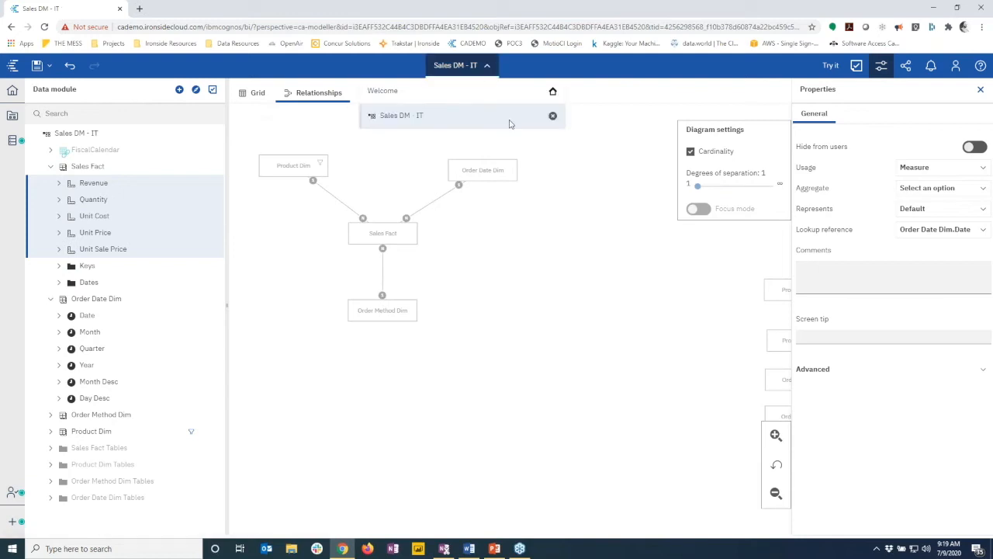
Close the Sales DM - IT data module and open Demo DM from My content
click(553, 117)
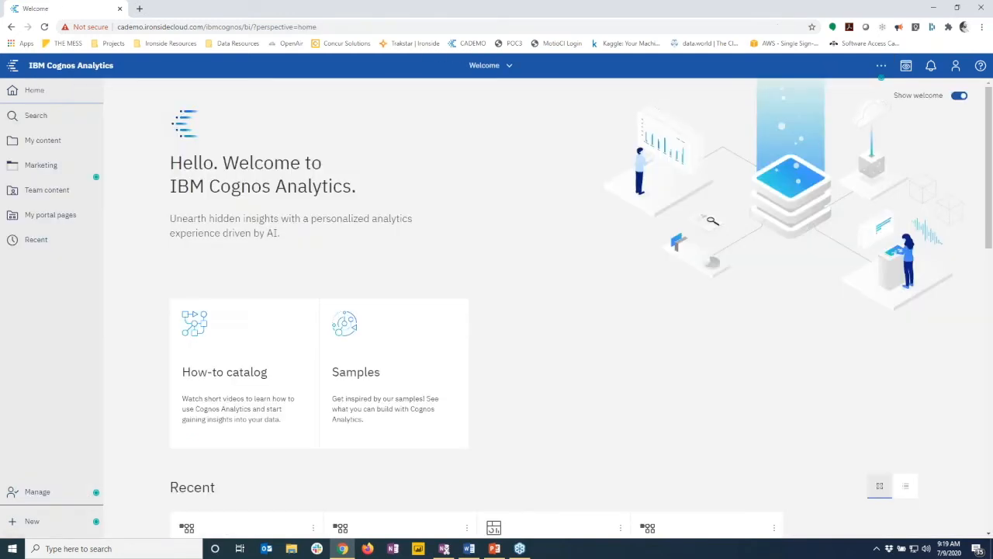
click(53, 142)
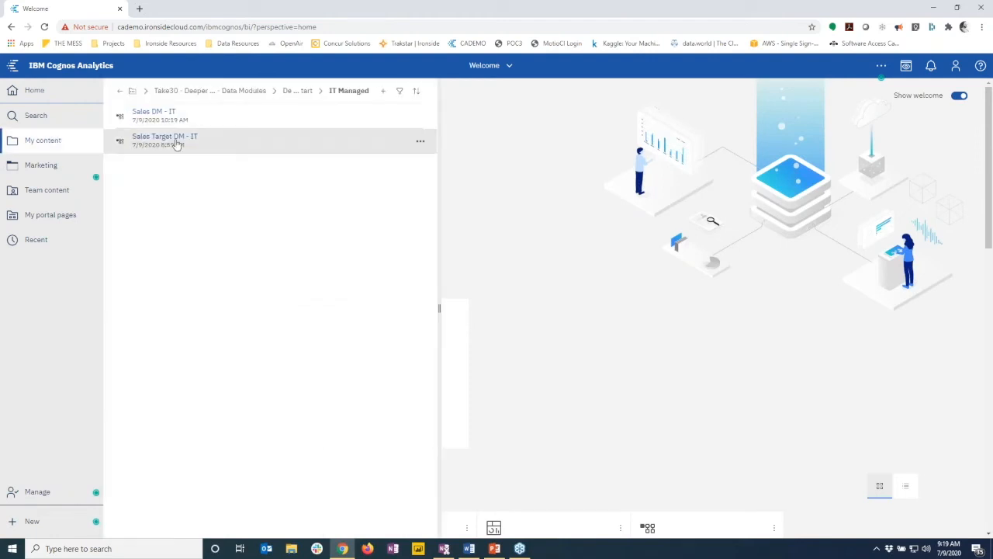
click(153, 138)
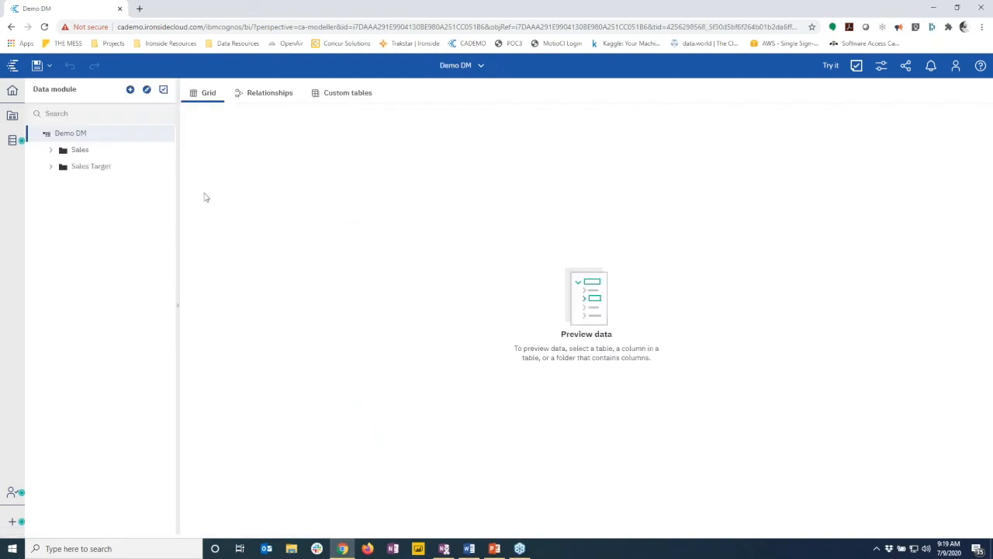
Review Demo DM's Sales Fact and Order Date Dim Date filters, then view its relationships diagram
click(50, 150)
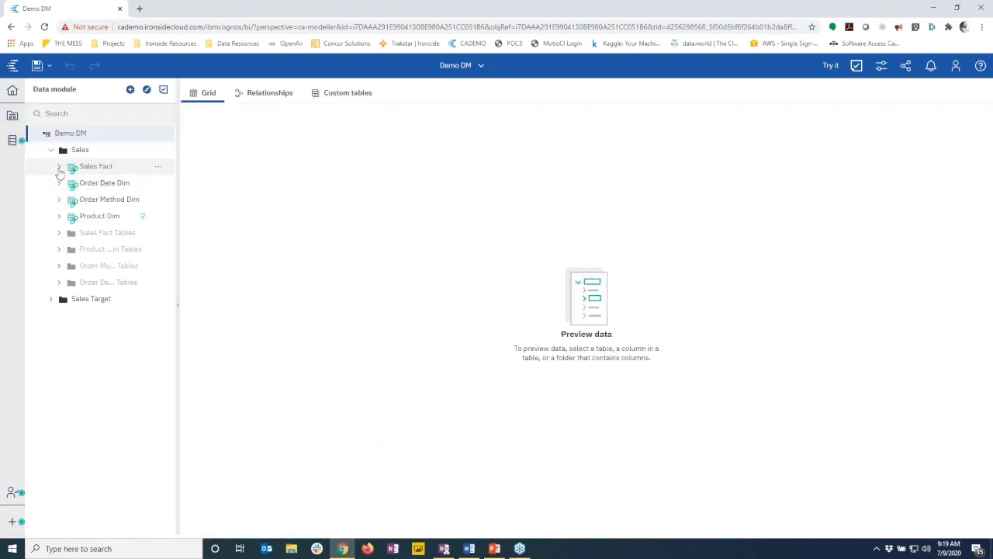
click(58, 167)
click(58, 167)
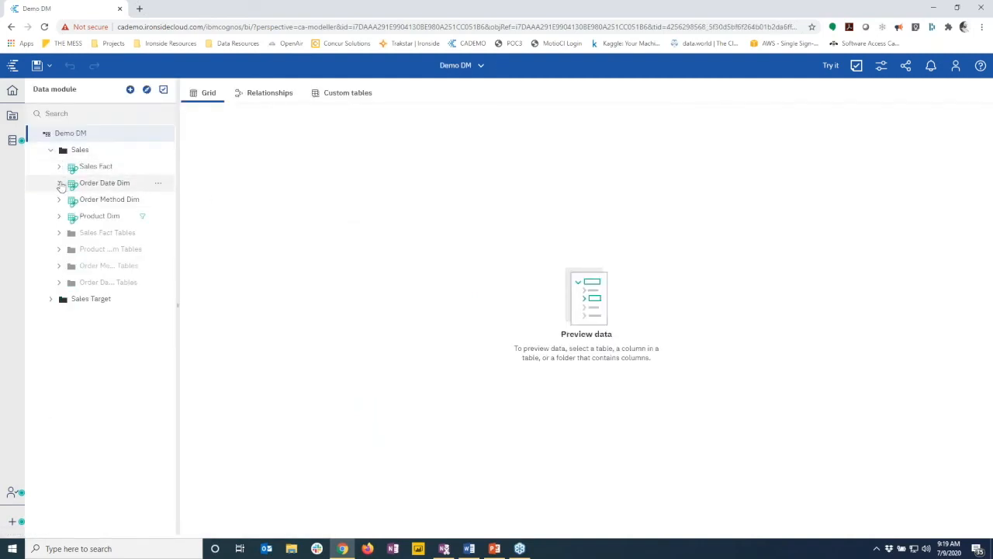
click(59, 184)
click(66, 199)
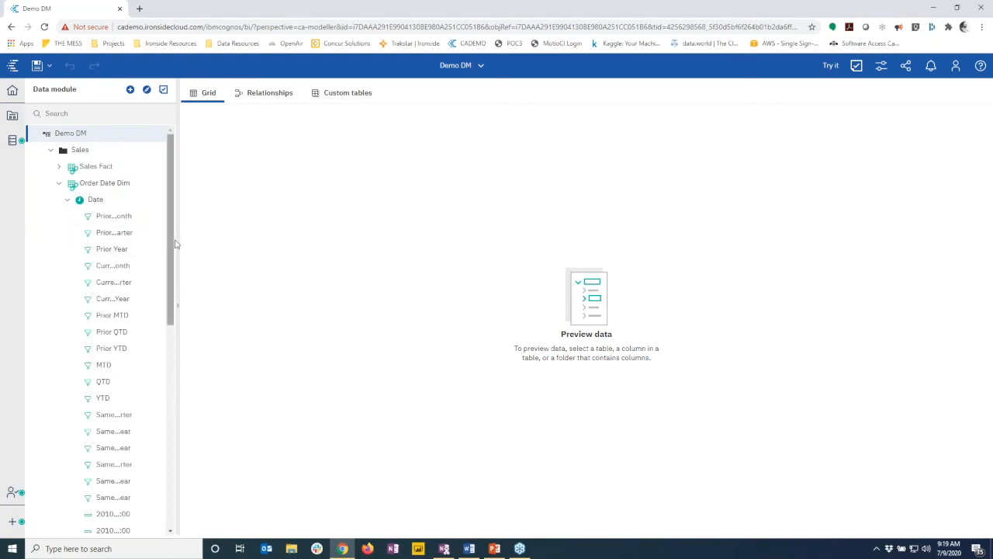
drag(207, 244, 207, 244)
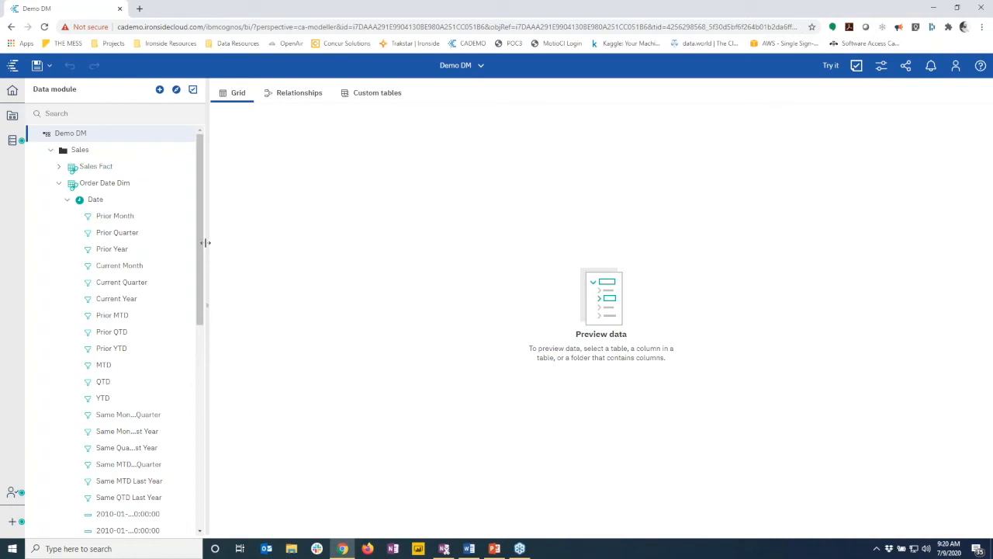
click(67, 199)
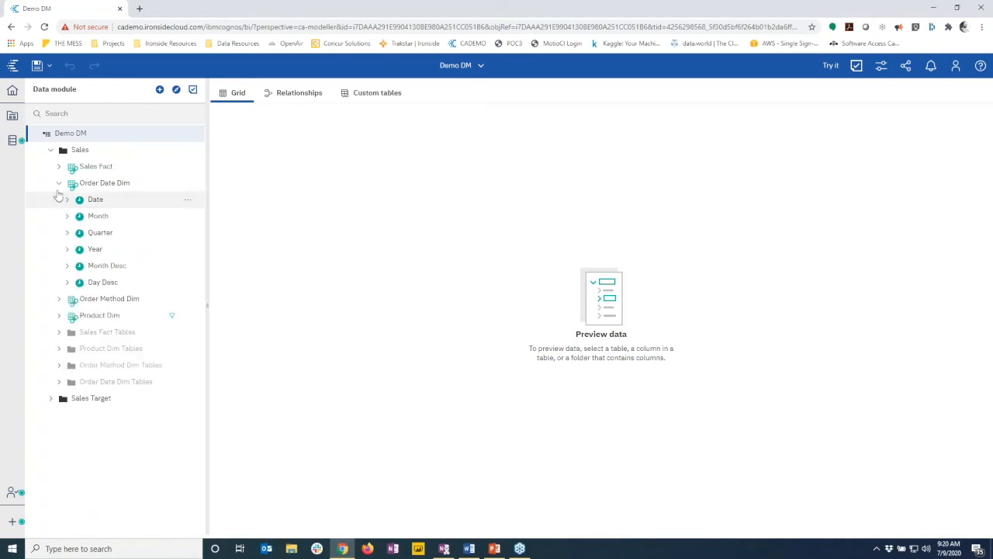
click(59, 183)
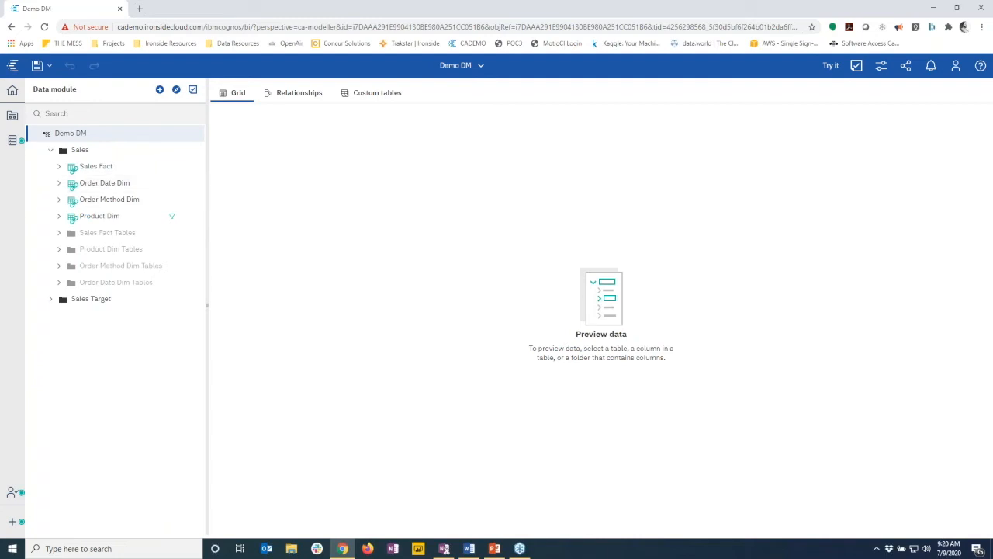
click(268, 91)
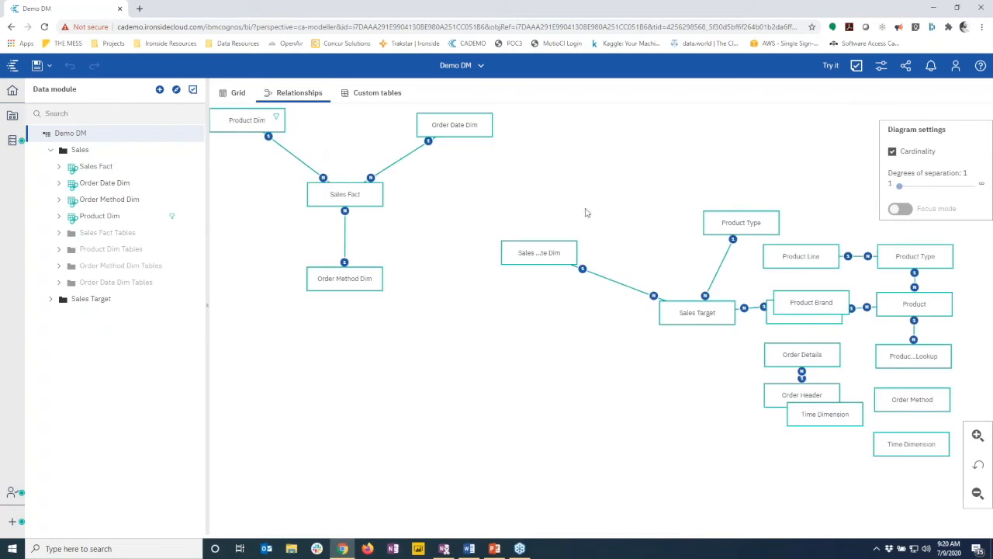
Cluster Sales Target with Product Type, its date dimension and Product Brand below it
drag(656, 194, 638, 174)
drag(574, 255, 531, 243)
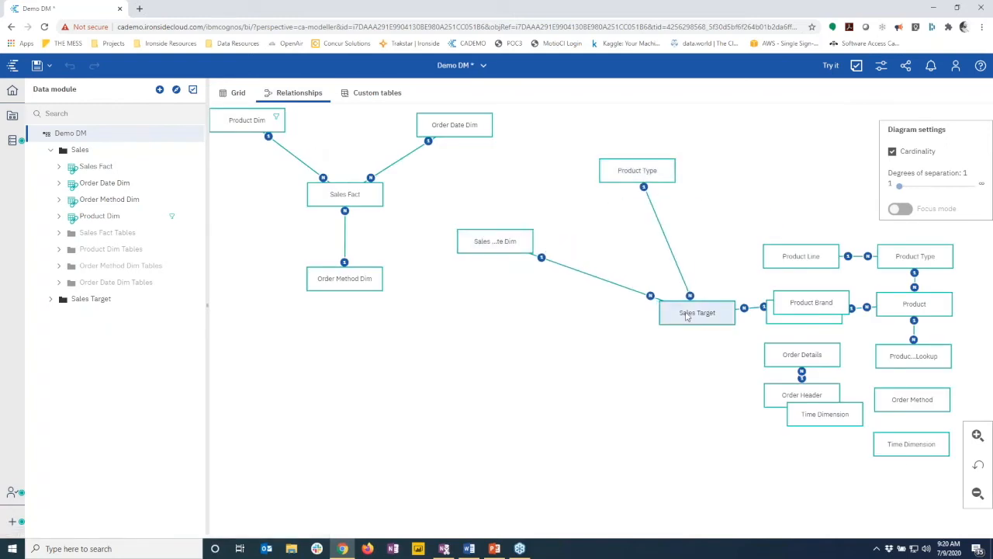
drag(732, 321, 669, 284)
drag(811, 303, 683, 365)
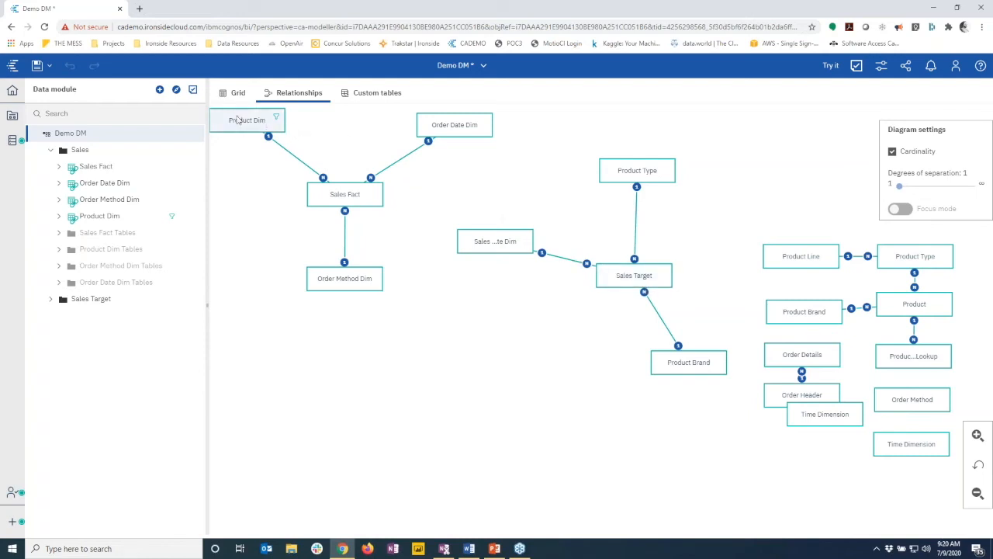
click(160, 90)
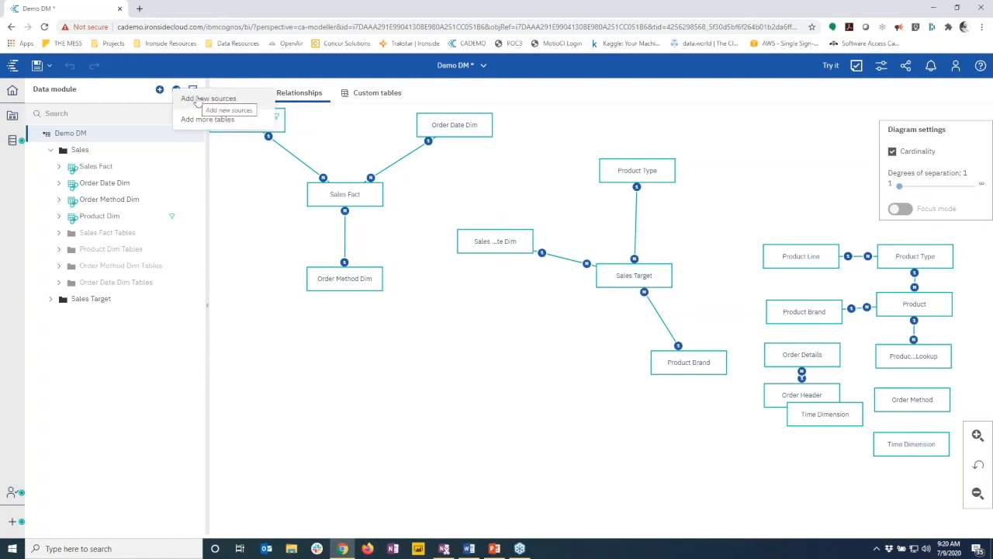
Add the Country table from the GOSALES data server schema to Demo DM
click(186, 99)
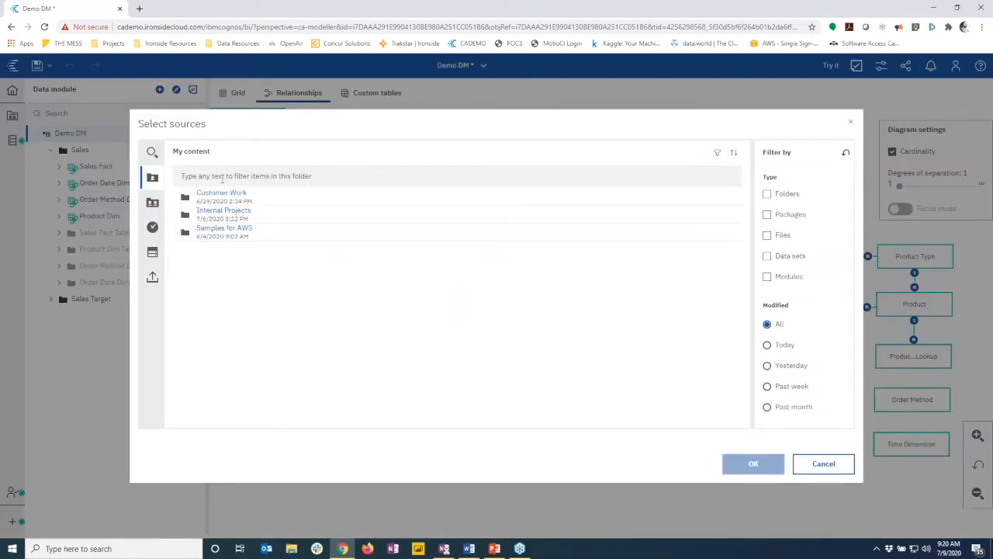
click(152, 202)
click(152, 254)
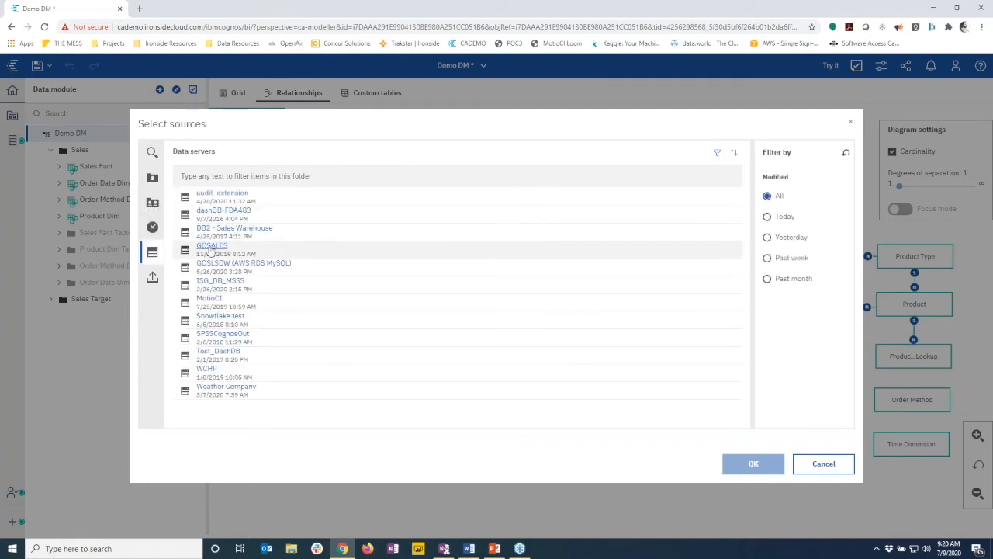
click(210, 250)
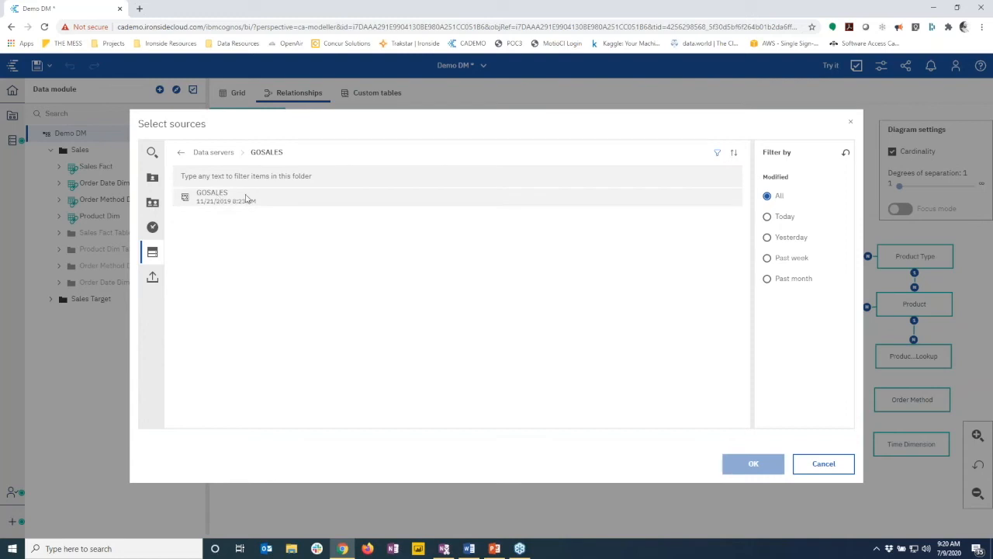
click(245, 199)
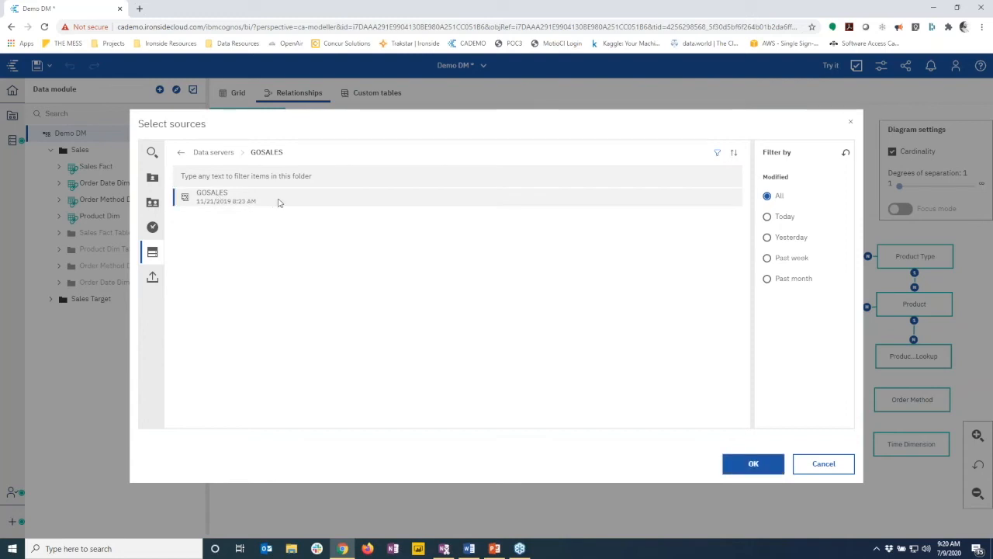
click(752, 464)
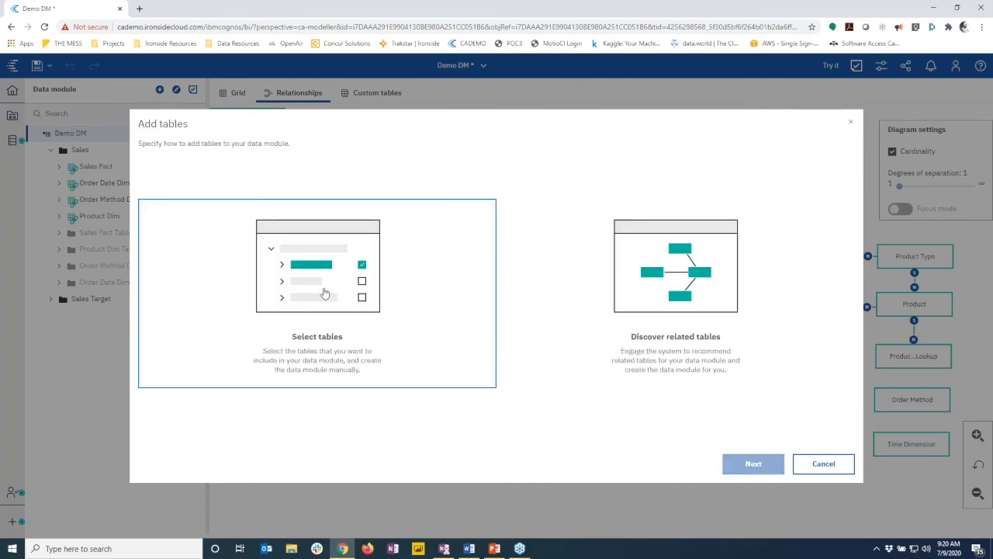
click(491, 385)
click(753, 467)
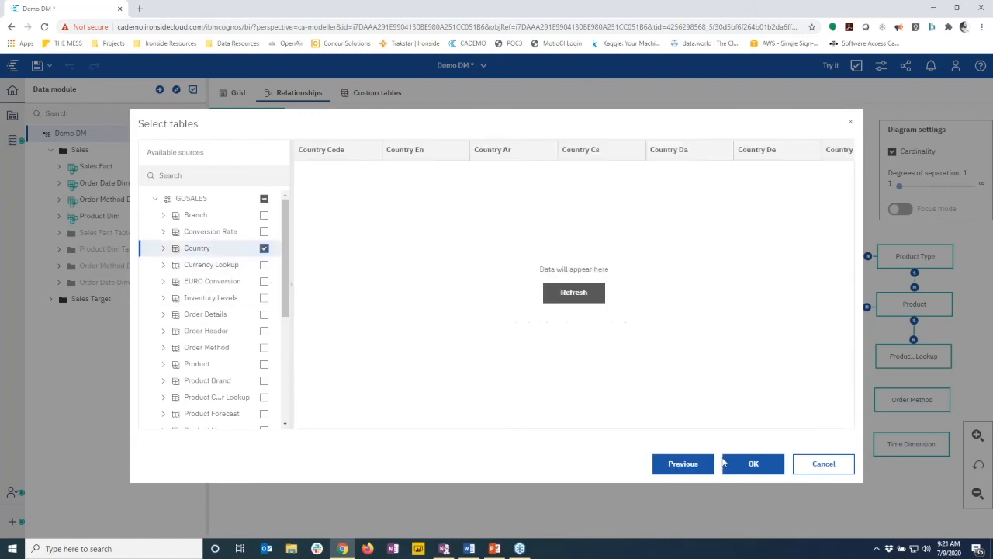
click(750, 464)
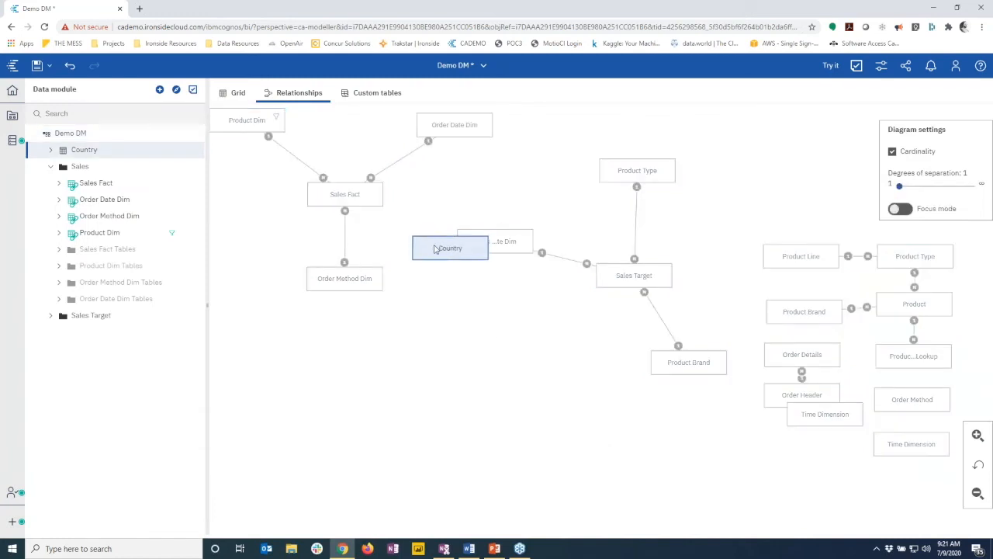
Move the Country table into the Sales Target tables folder
click(443, 300)
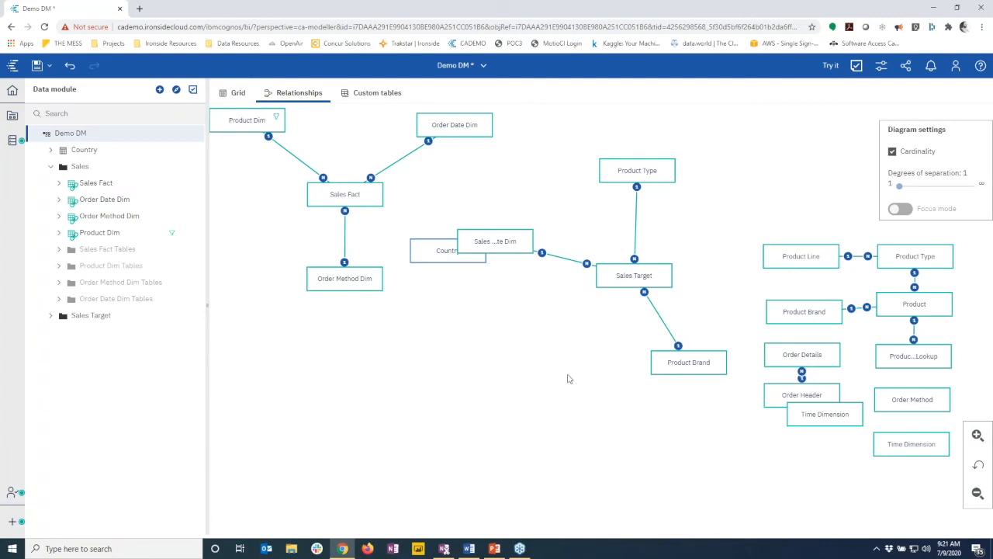
drag(665, 446, 705, 454)
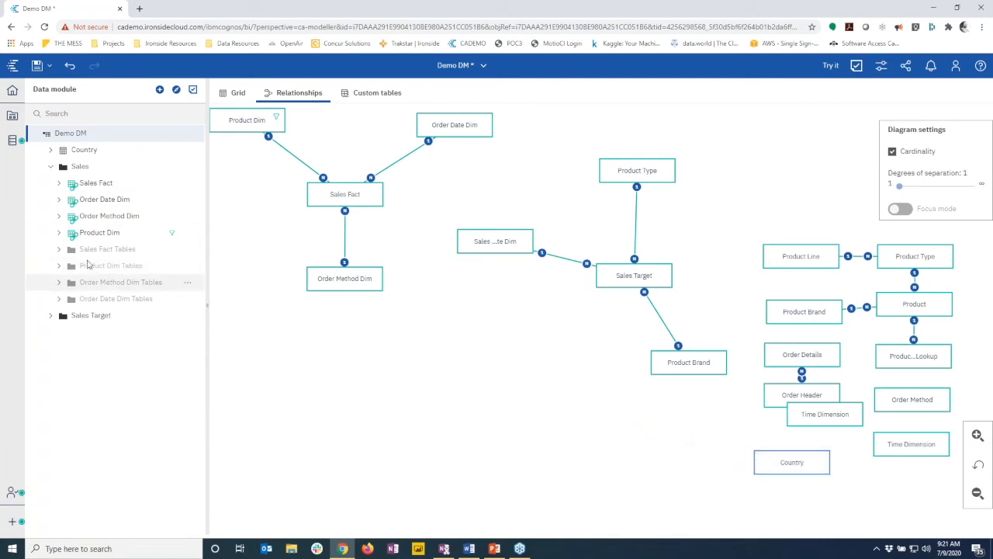
click(79, 154)
drag(79, 154, 116, 399)
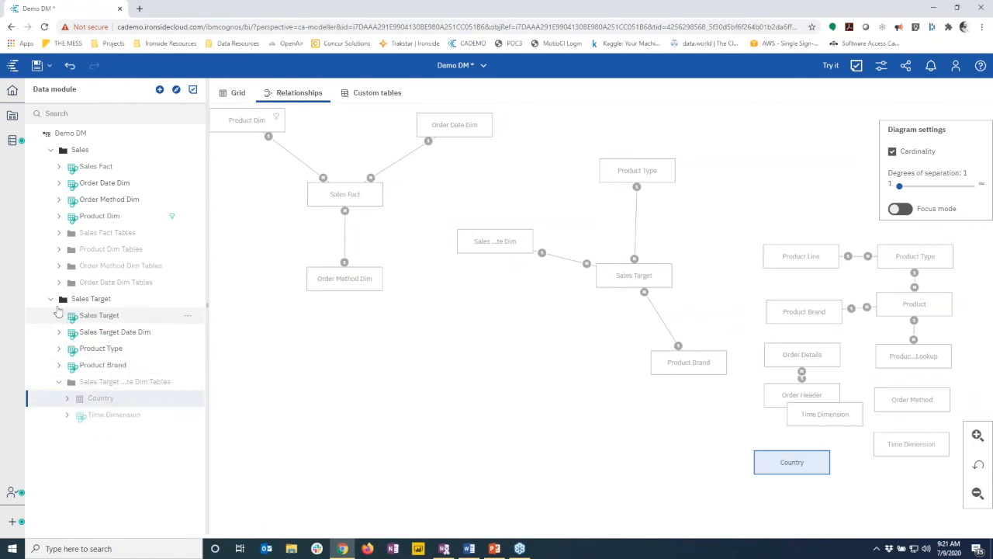
click(51, 300)
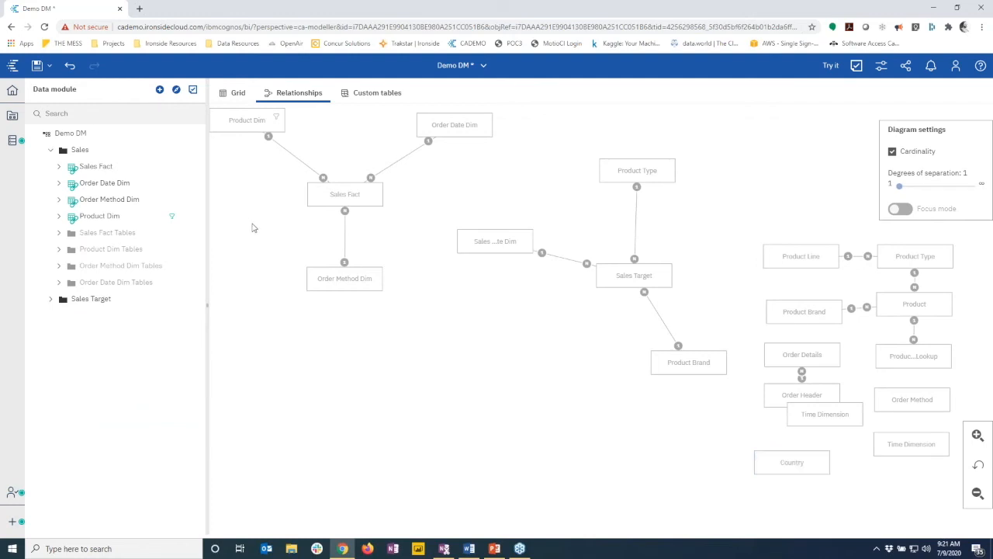
click(51, 300)
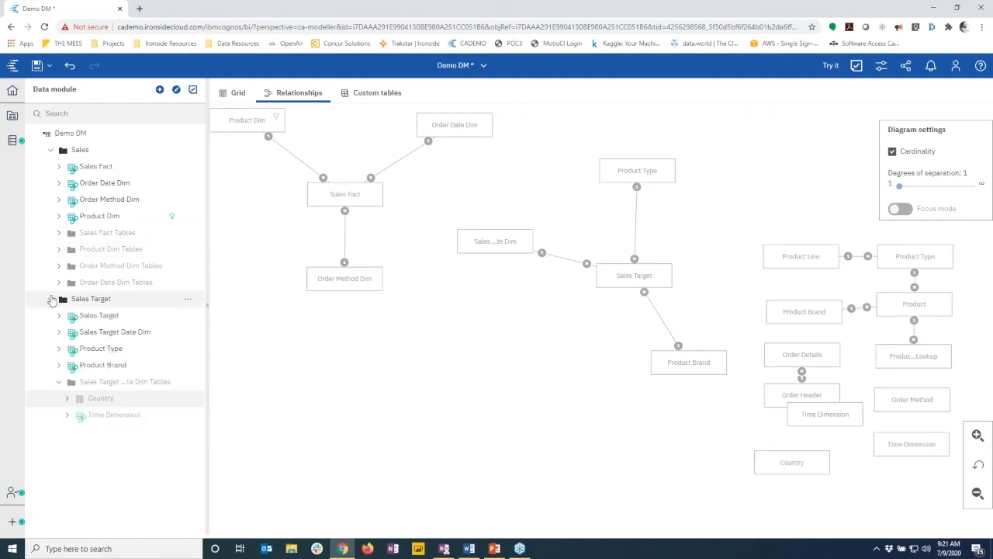
Delete Country's fields from Country Ar through EURO In Use Since, keeping Country Code and Country En
click(68, 399)
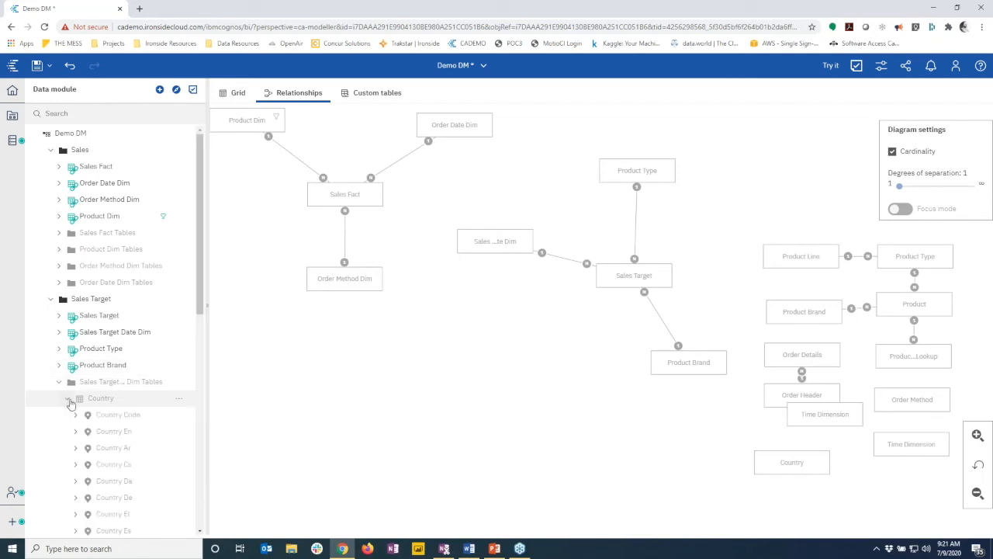
scroll(78, 388, down, 3)
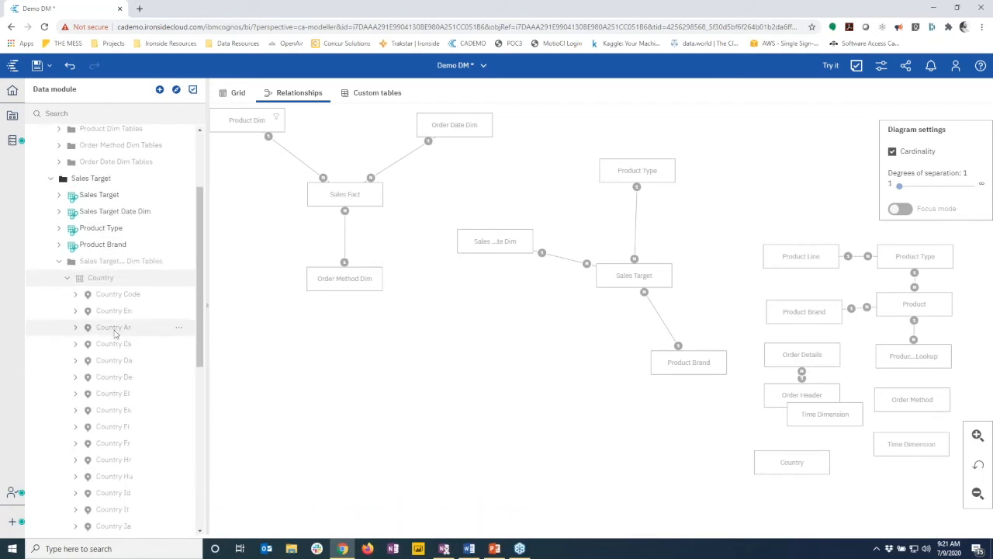
click(115, 329)
drag(199, 335, 210, 505)
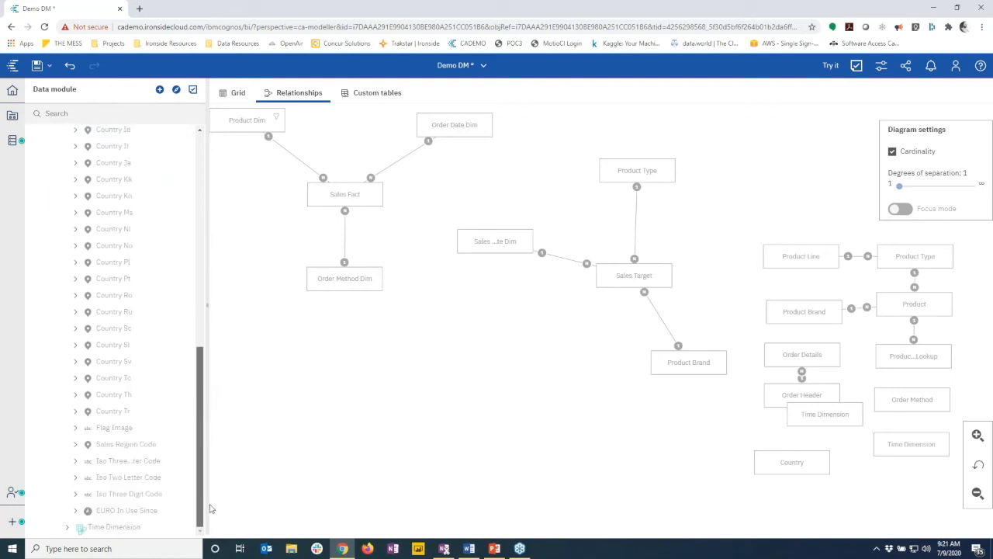
shift+click(127, 512)
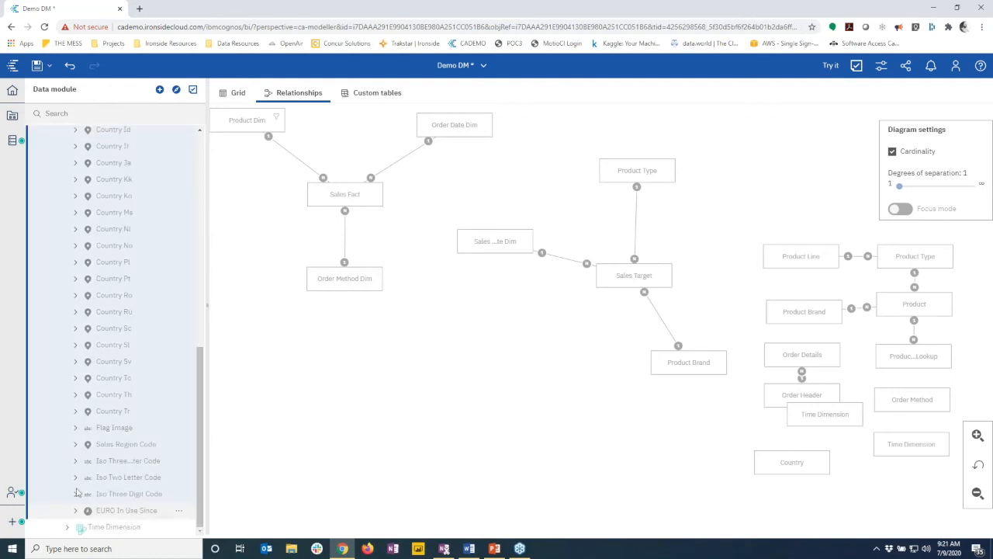
key(Delete)
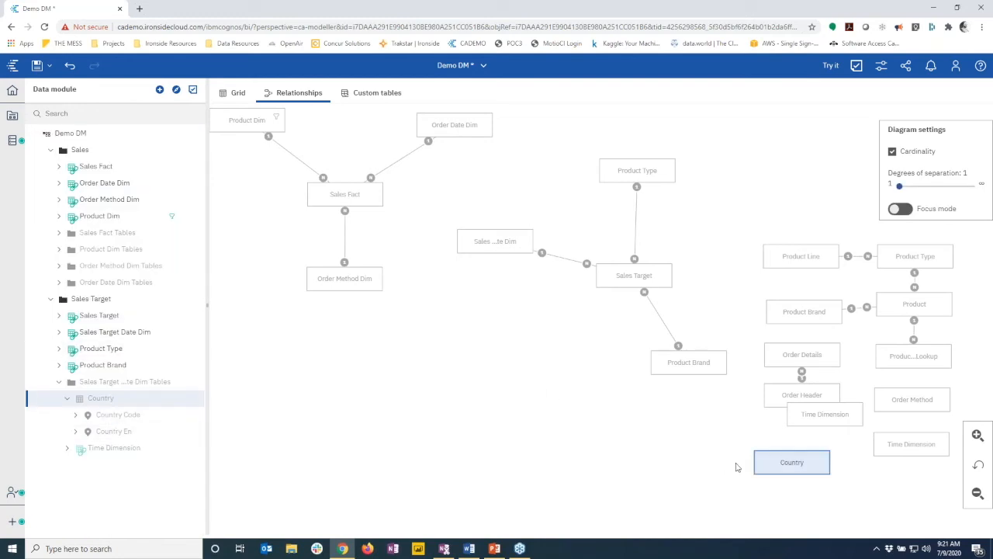
Place the Country box beside Sales Target in the diagram and select both tables
drag(786, 461, 507, 364)
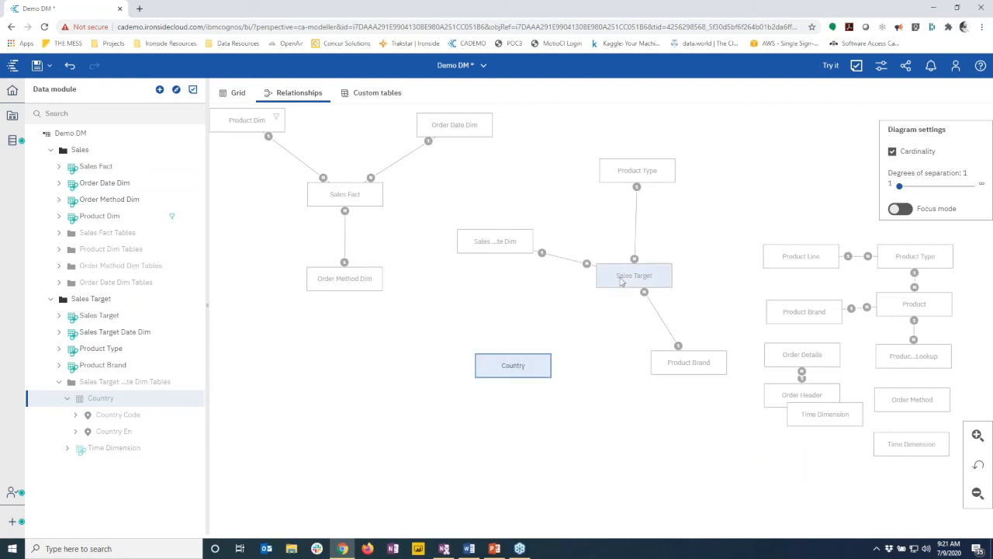
click(621, 282)
click(516, 374)
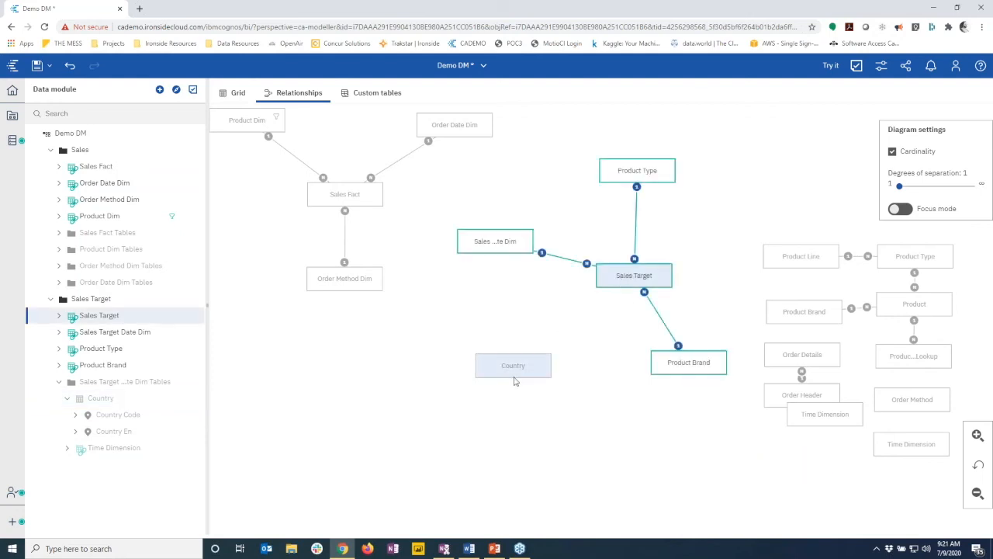
click(634, 282)
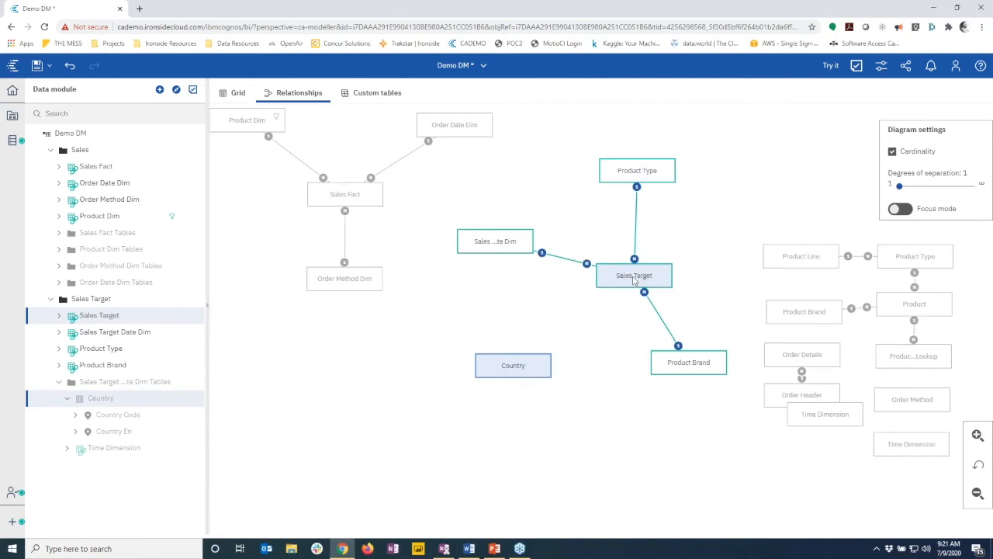
Create a relationship joining Country's Country Code to Sales Target's Country Code Retailer
right_click(635, 282)
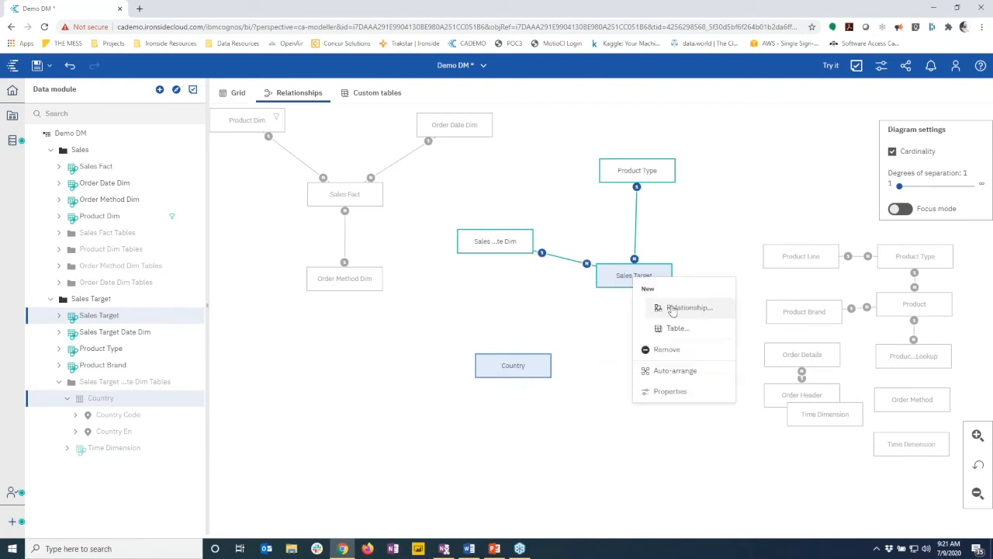
click(662, 308)
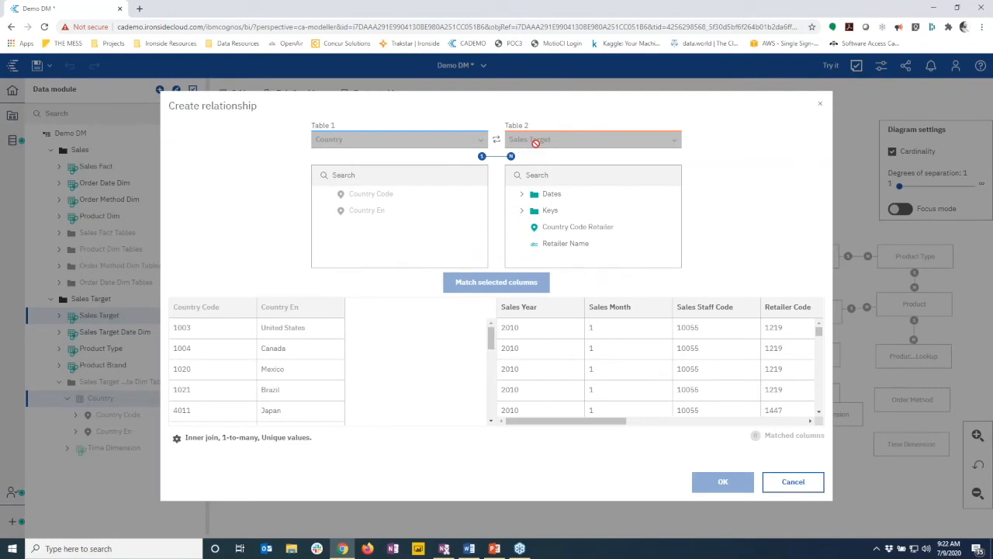
click(365, 195)
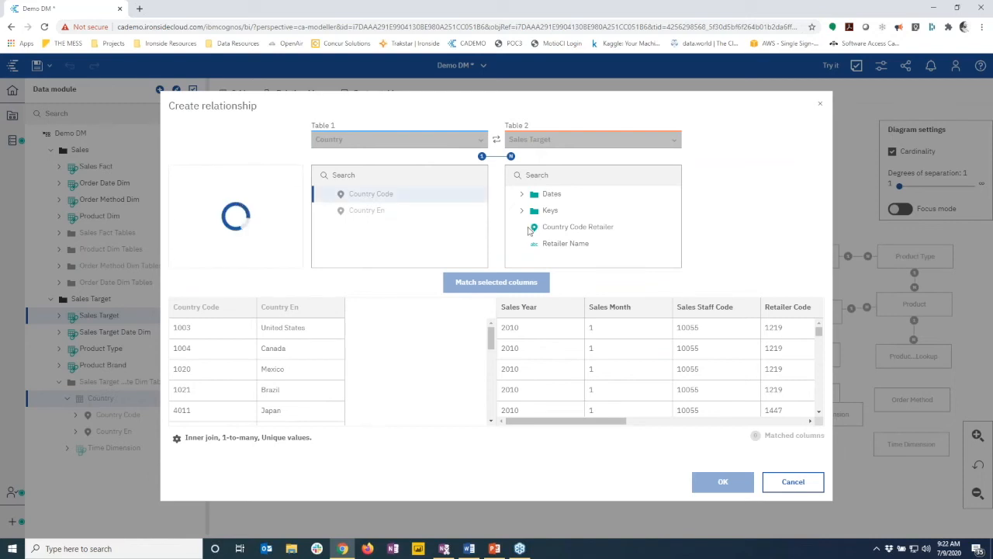
click(545, 230)
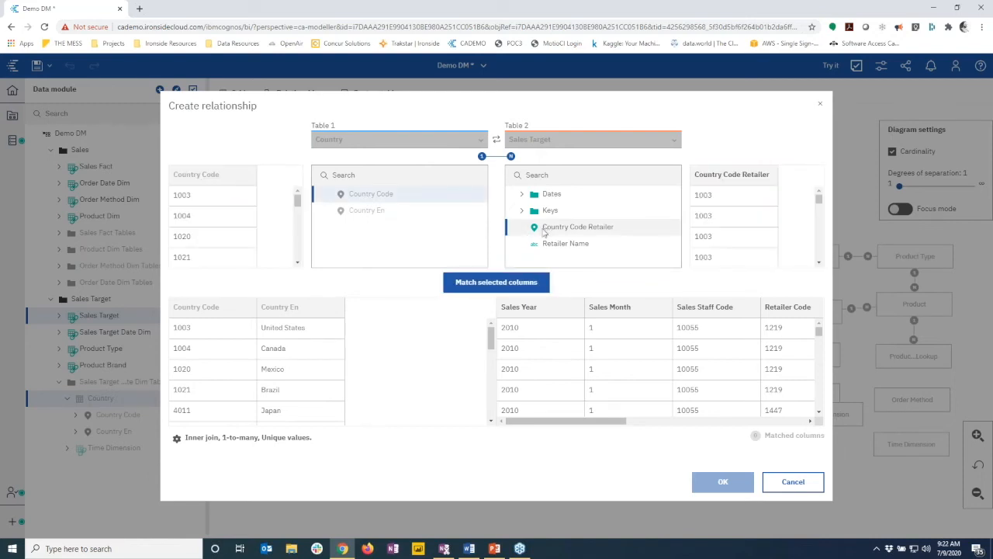
click(501, 283)
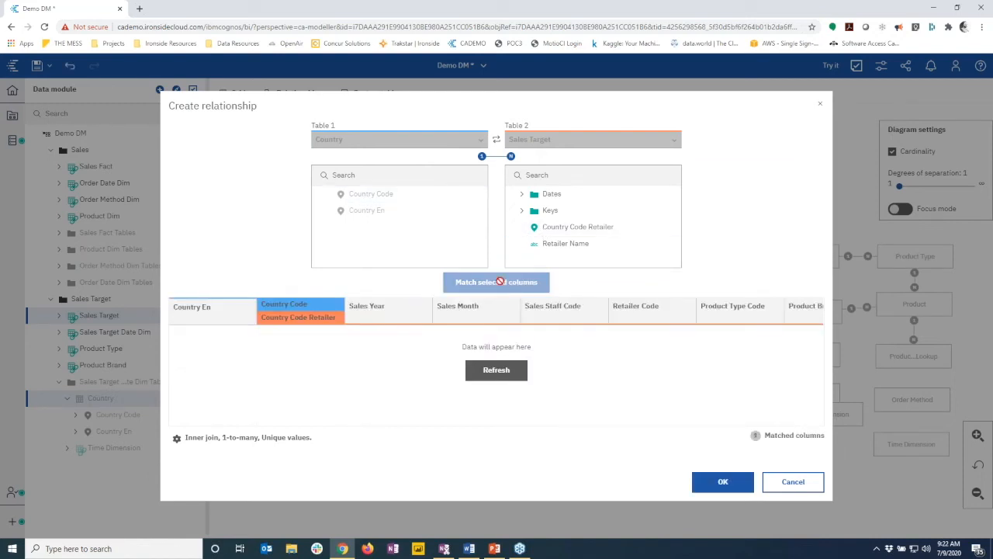
click(493, 371)
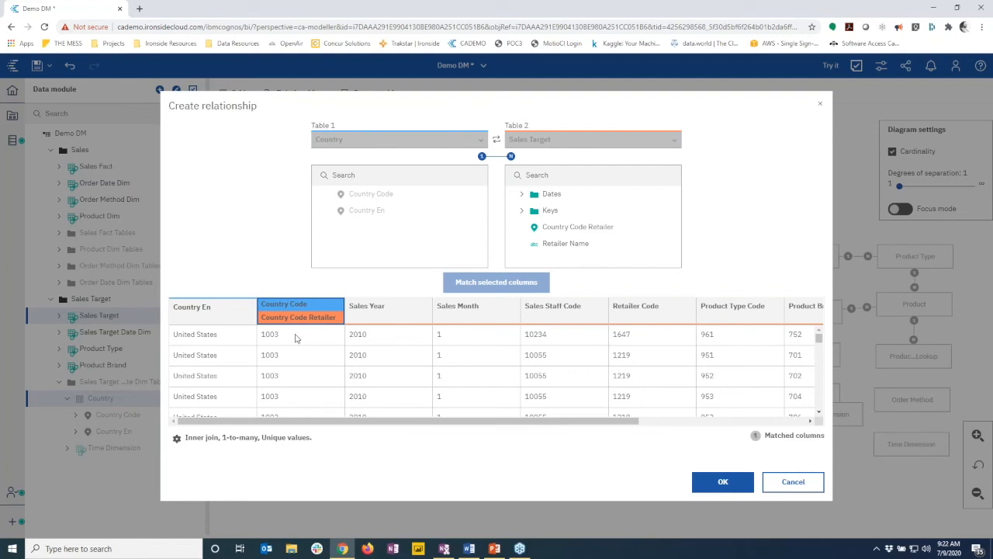
click(722, 482)
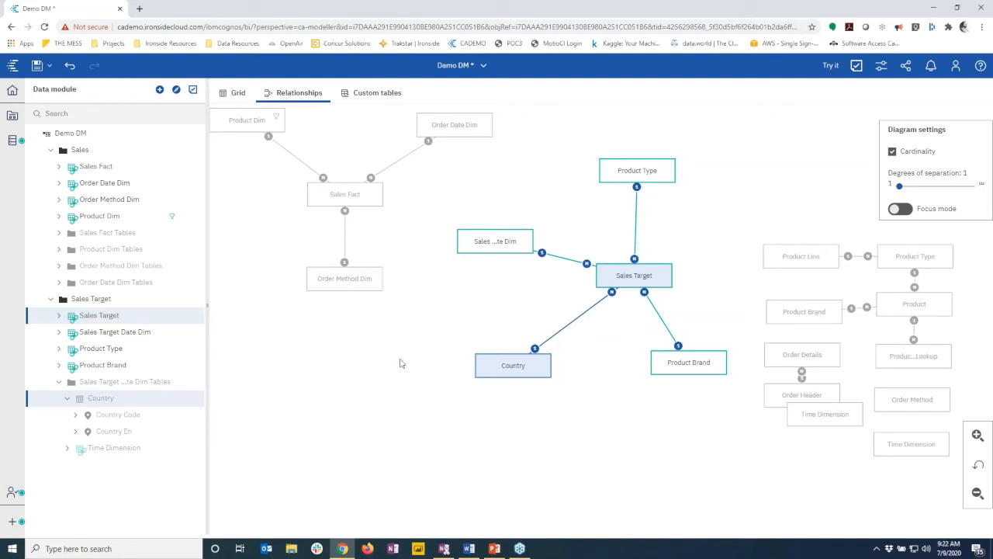
drag(491, 369, 486, 371)
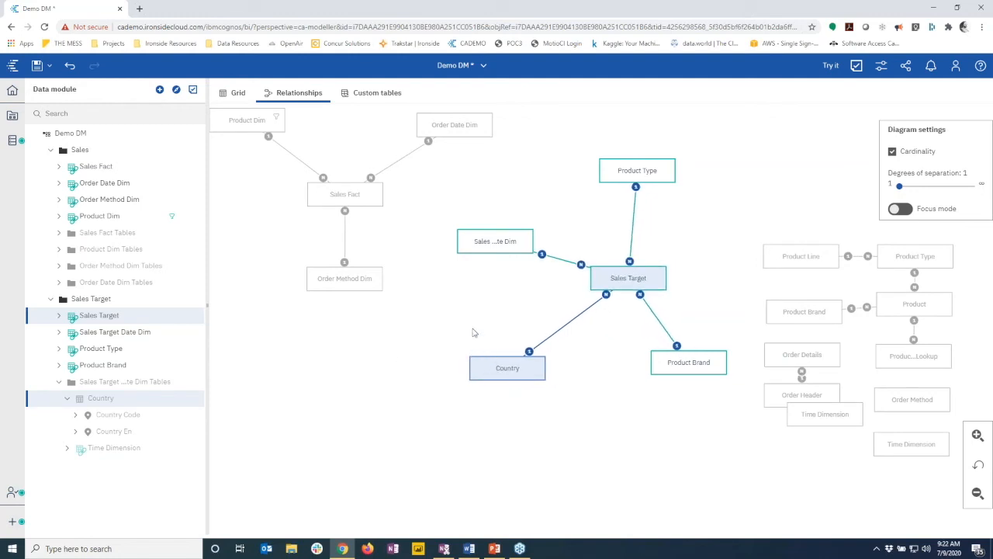
Open Set data security for the Country table under the GOSALES source
click(12, 143)
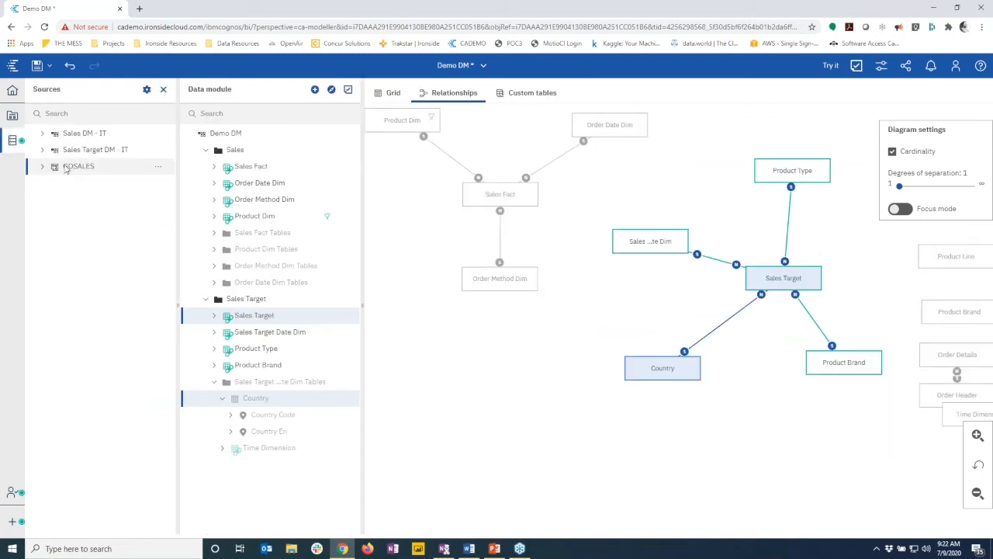
click(43, 166)
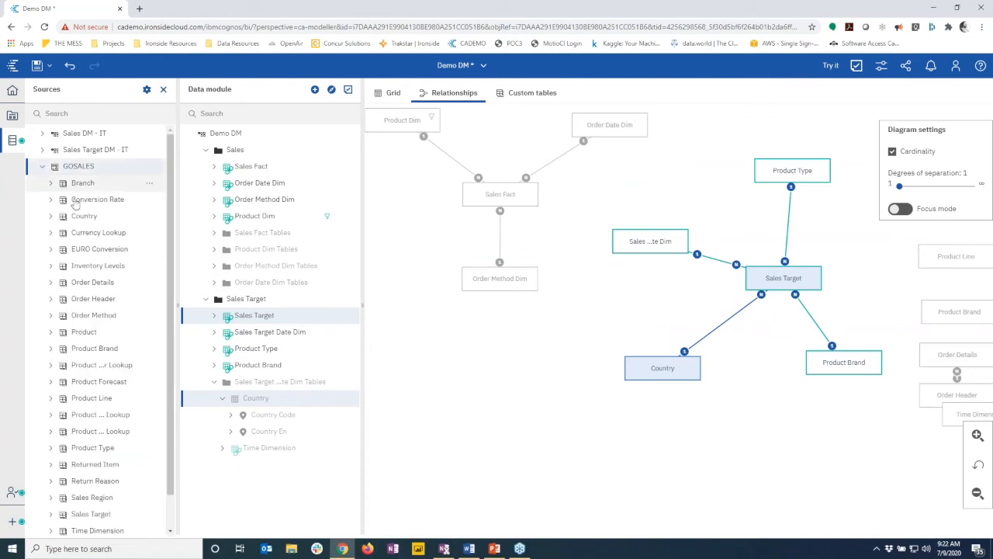
click(83, 217)
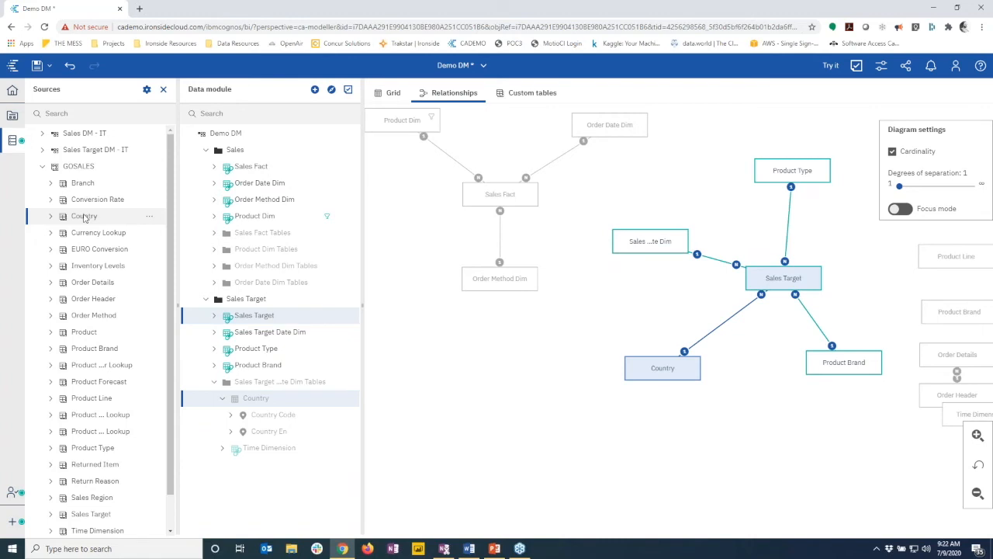
click(150, 218)
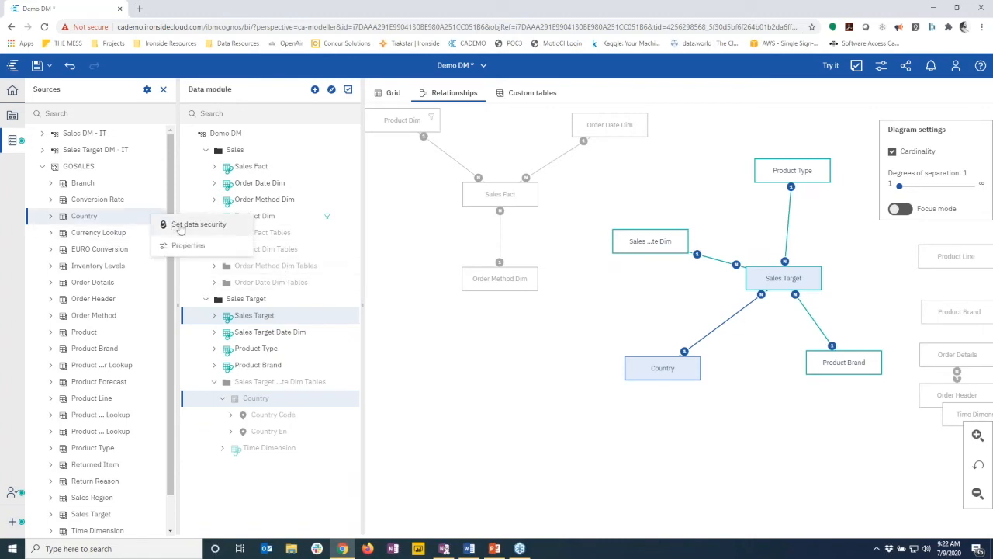
click(180, 226)
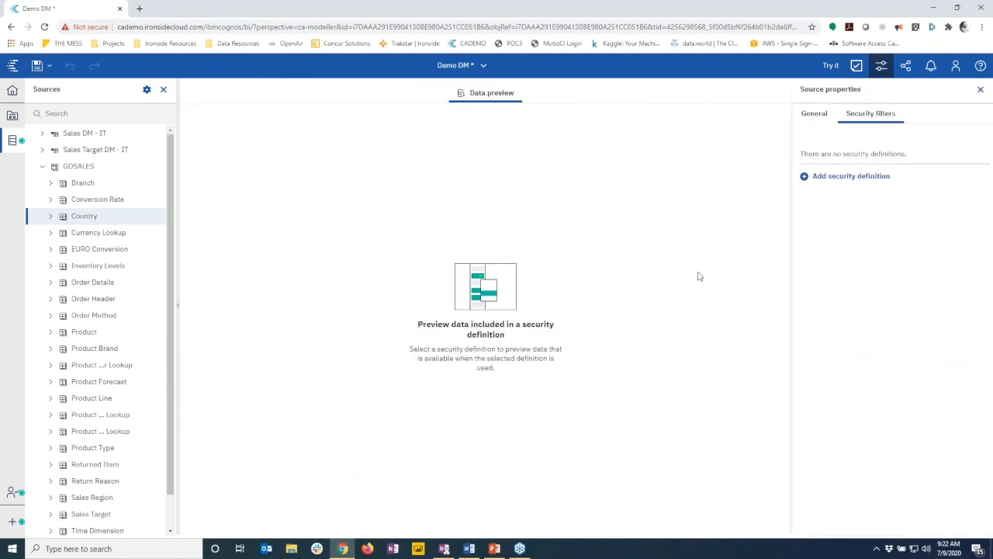
Start a new security definition and add a user found in the ApacheDS directory
click(804, 177)
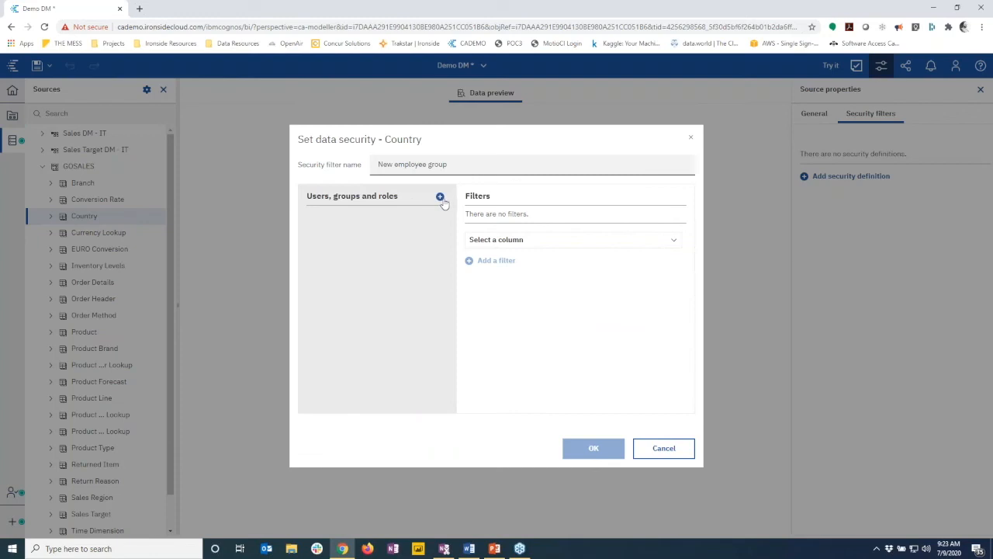
click(440, 197)
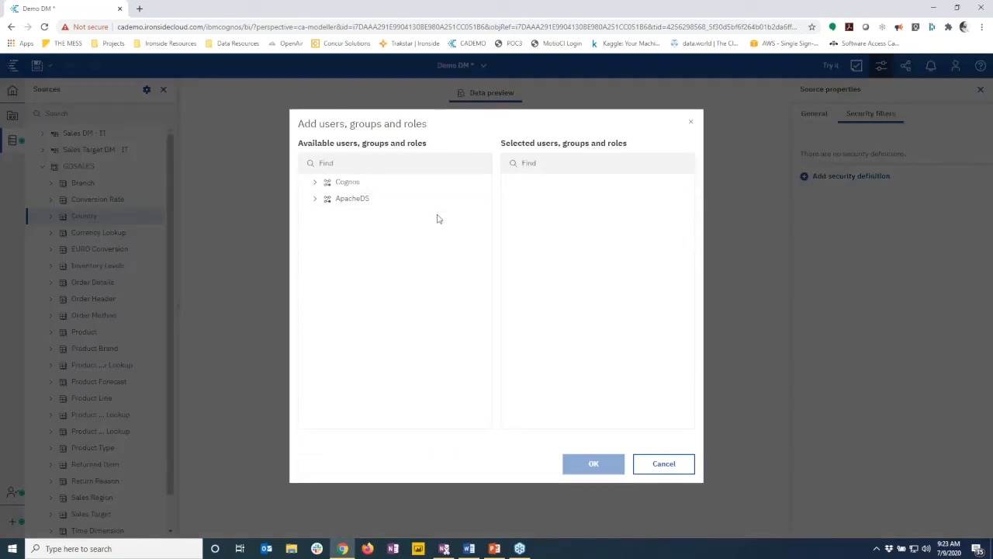
click(316, 200)
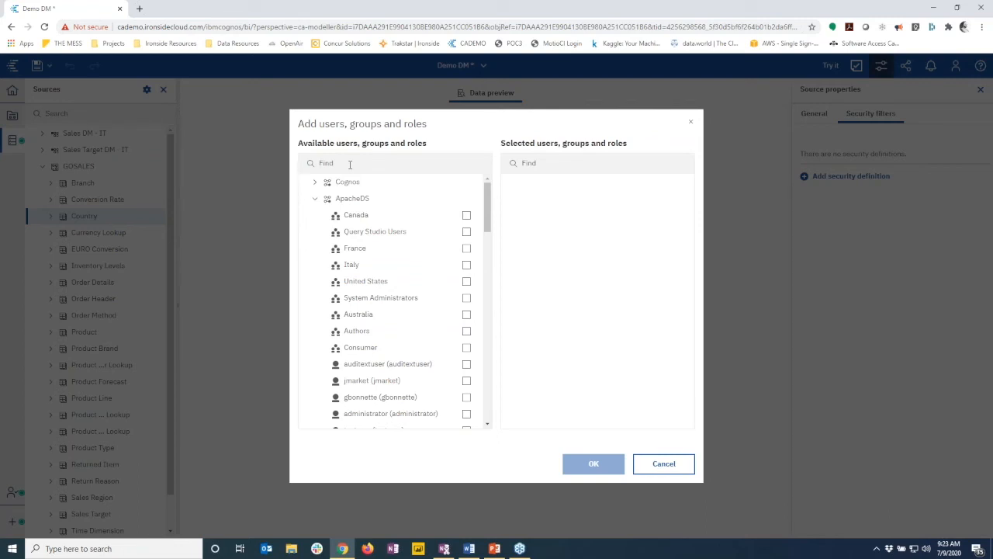
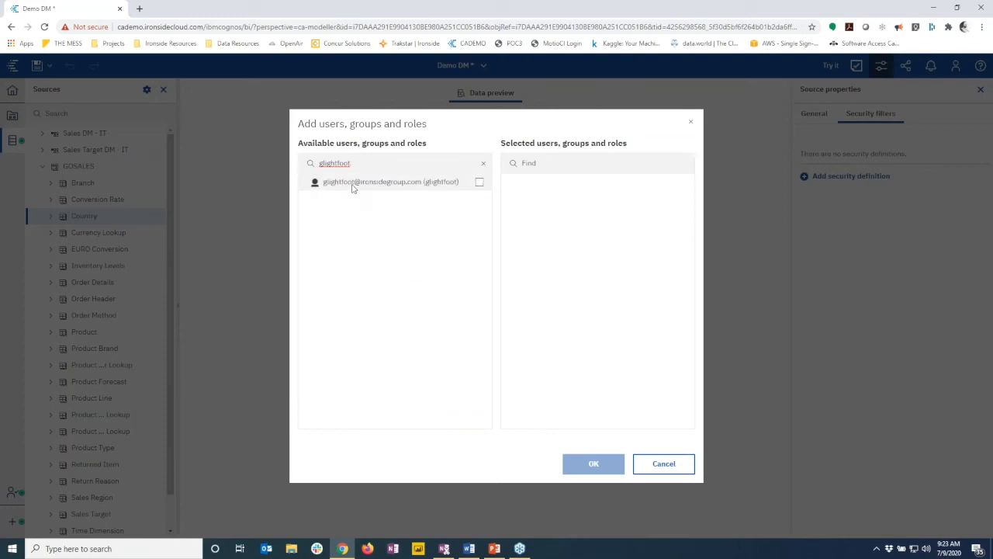
click(478, 183)
click(587, 465)
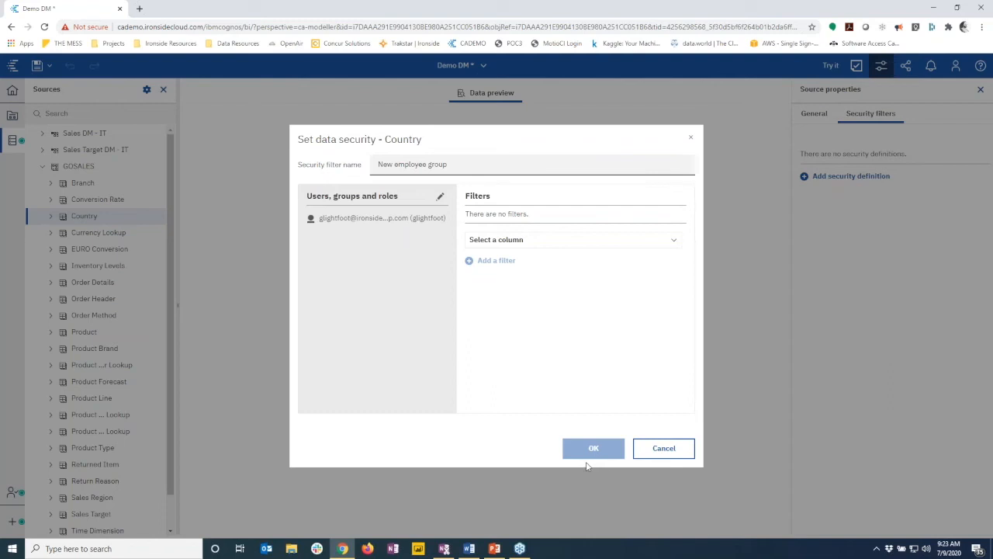
Filter the definition on Country En, allowing only Canada, Mexico and United States
click(506, 239)
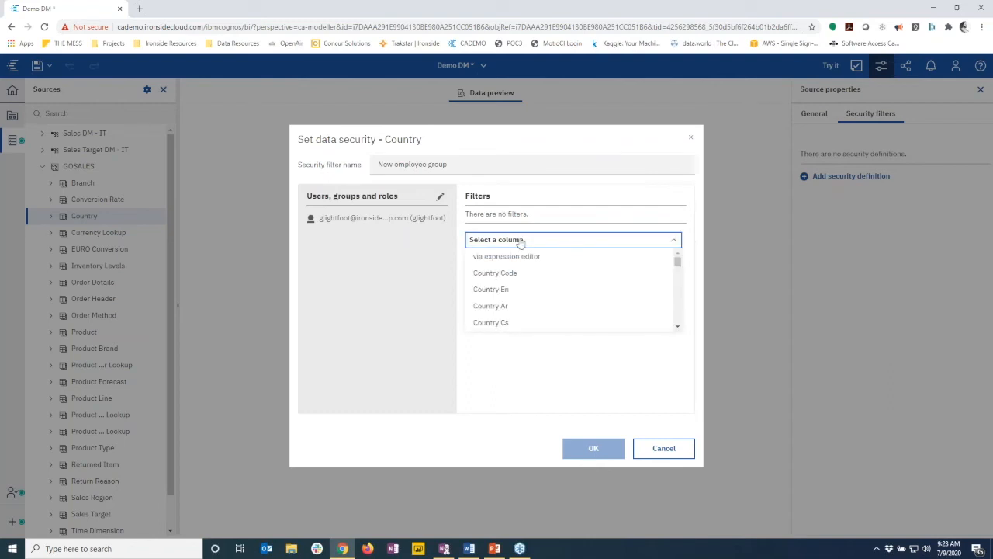
click(491, 292)
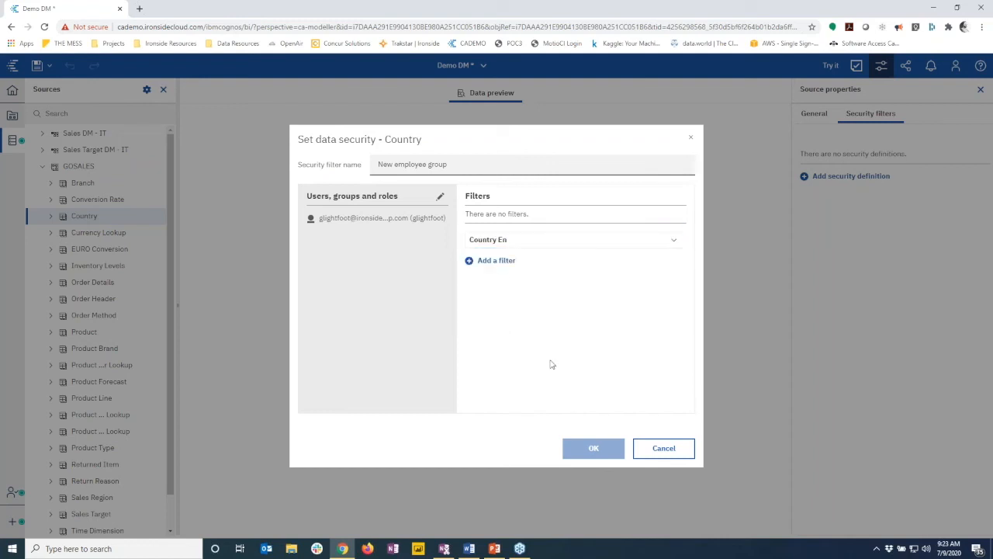
click(491, 262)
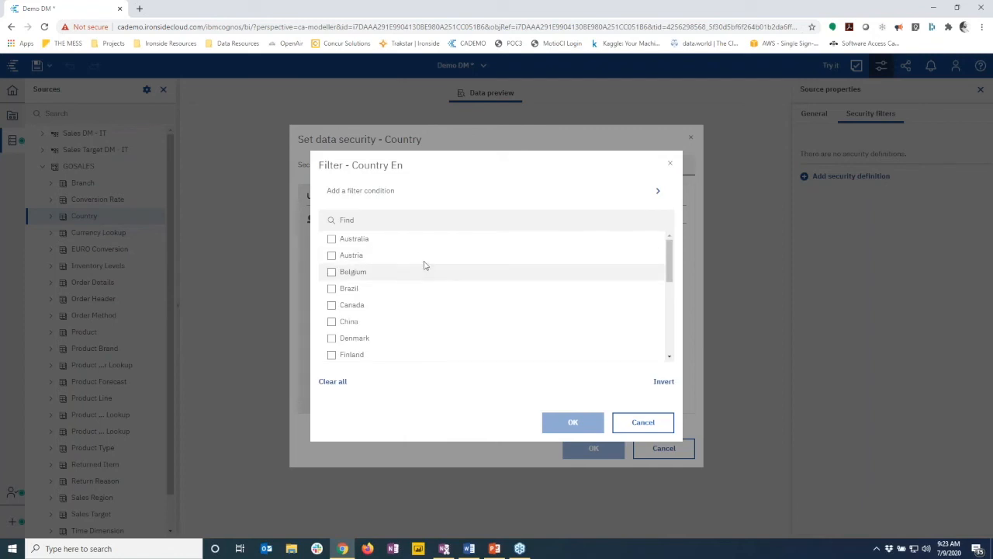
click(399, 302)
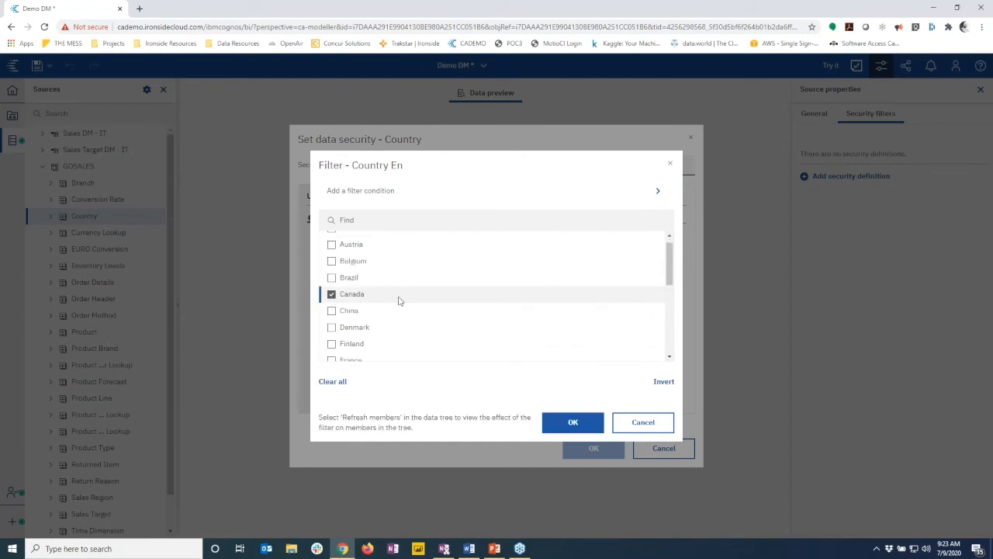
scroll(411, 305, down, 3)
scroll(377, 322, down, 2)
click(366, 302)
scroll(380, 313, down, 3)
click(334, 353)
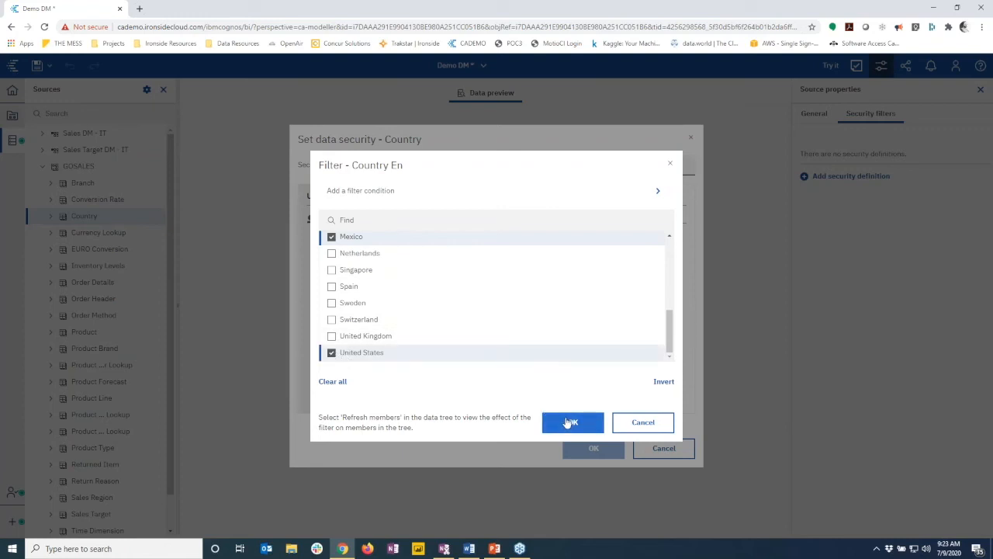
click(572, 421)
Save the New employee group security definition on the Country table
click(587, 444)
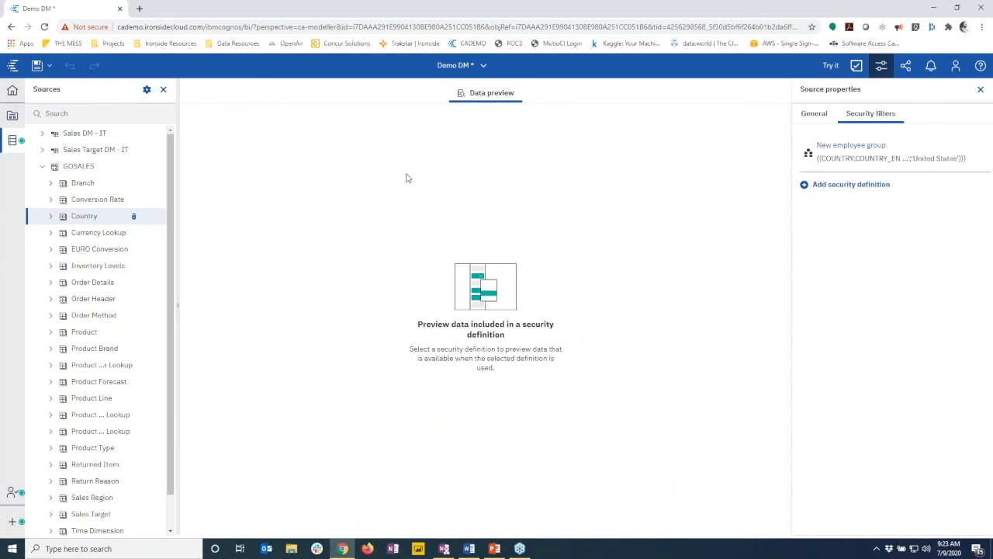
mouse_move(156, 218)
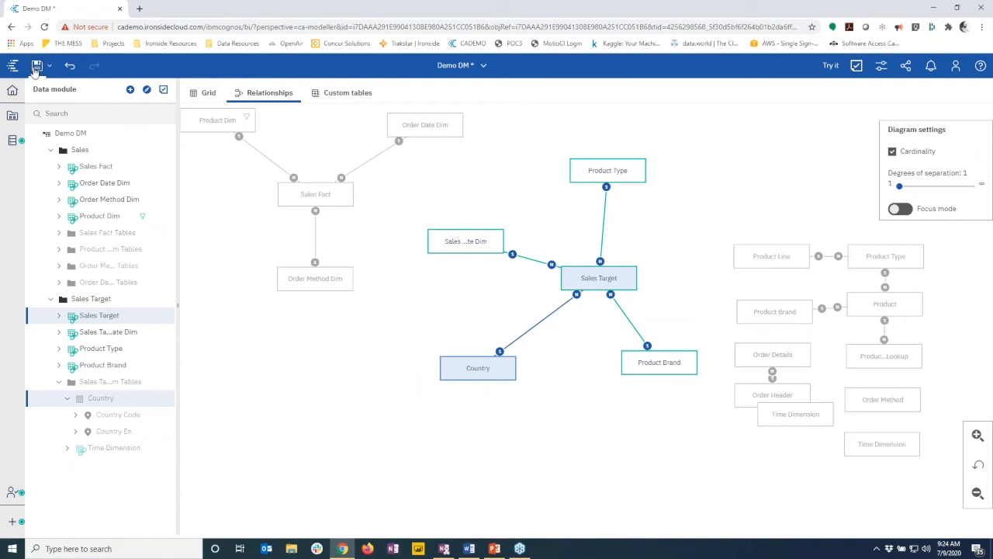
Save Demo DM and start a new relationship between Sales Target Date Dim and Sales Fact
click(36, 67)
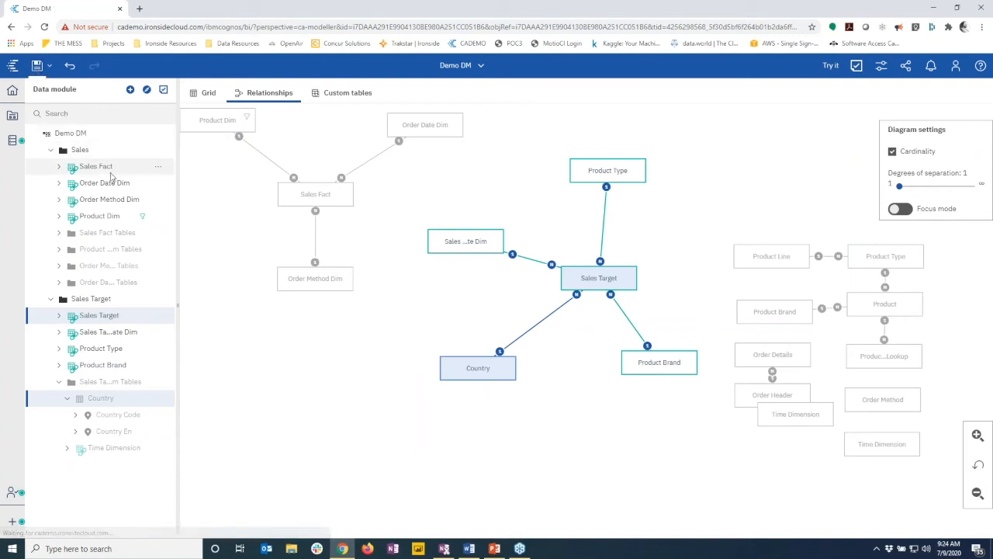
drag(457, 241, 467, 203)
click(455, 234)
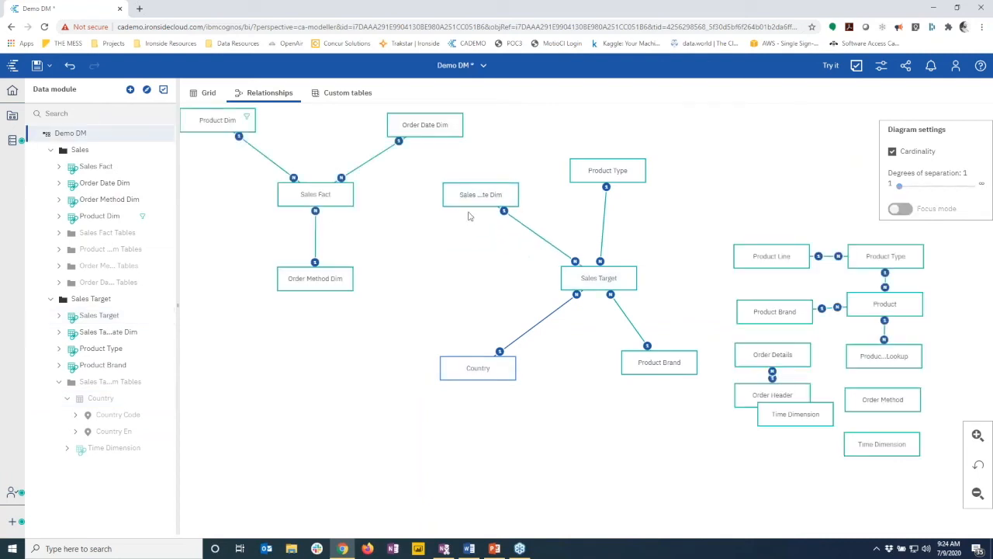
click(475, 204)
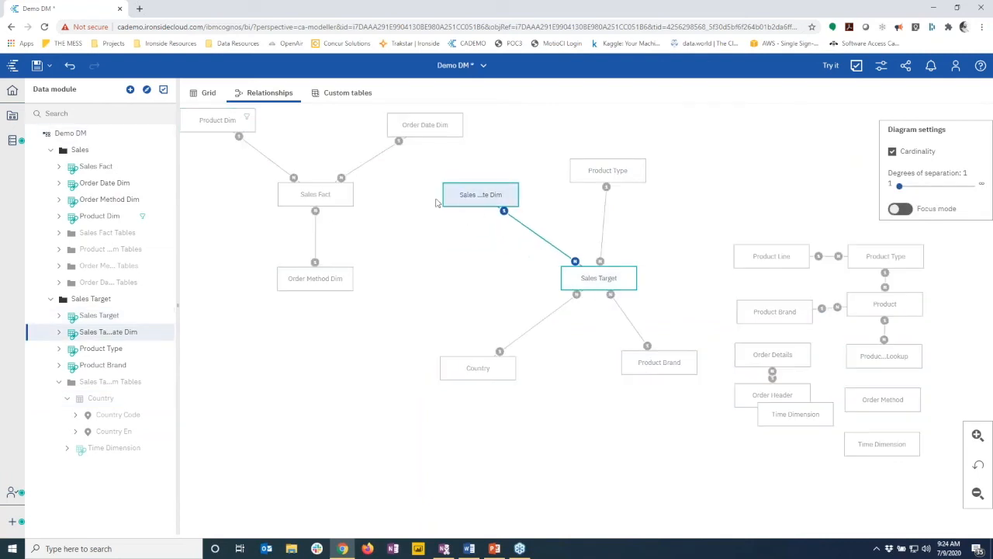
ctrl+click(332, 197)
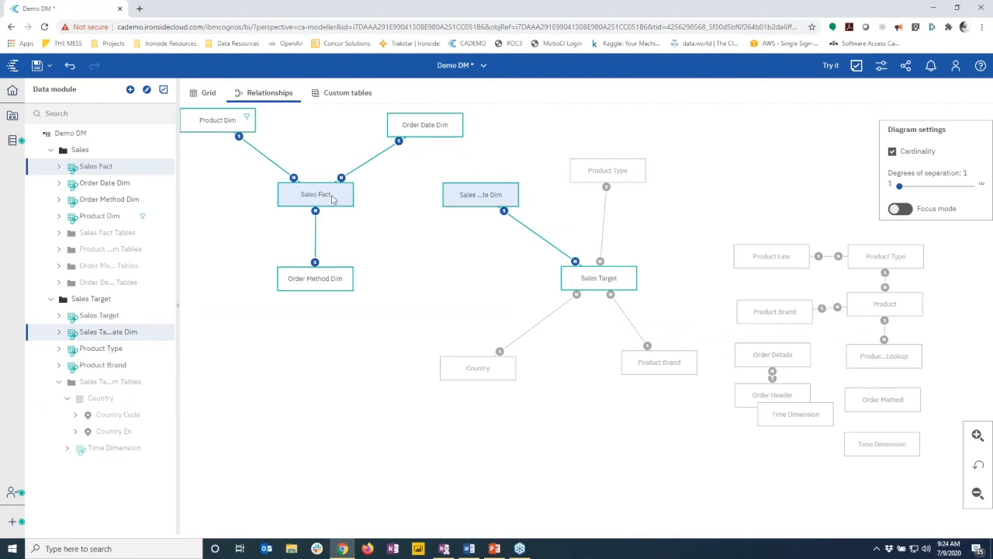
right_click(332, 198)
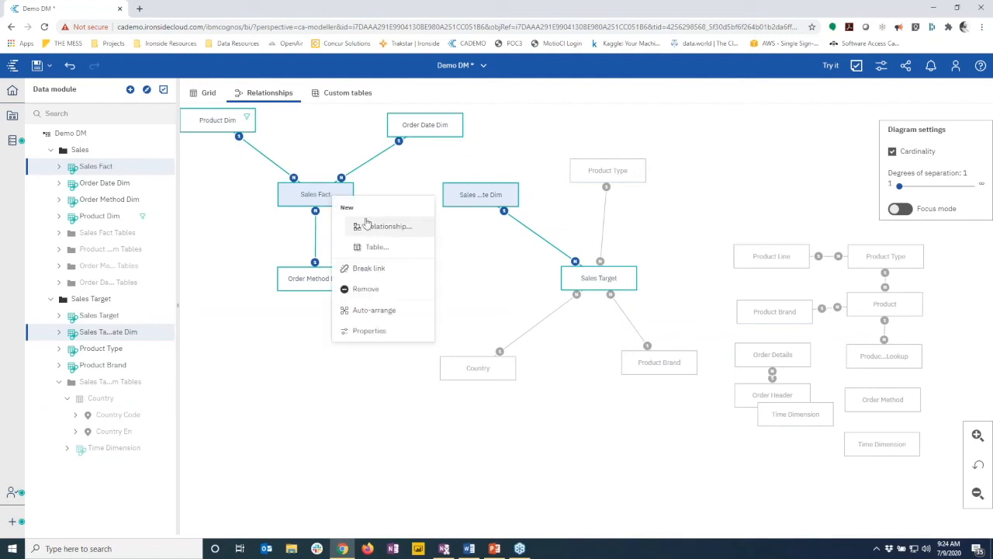
click(371, 226)
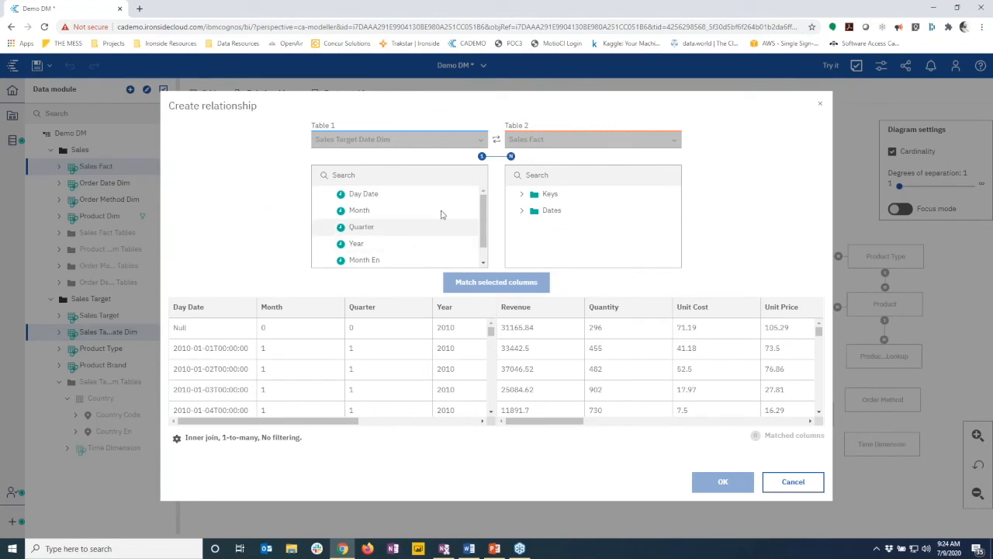
Match Year and Month to Sales Fact's Order Year and Order Month
click(223, 439)
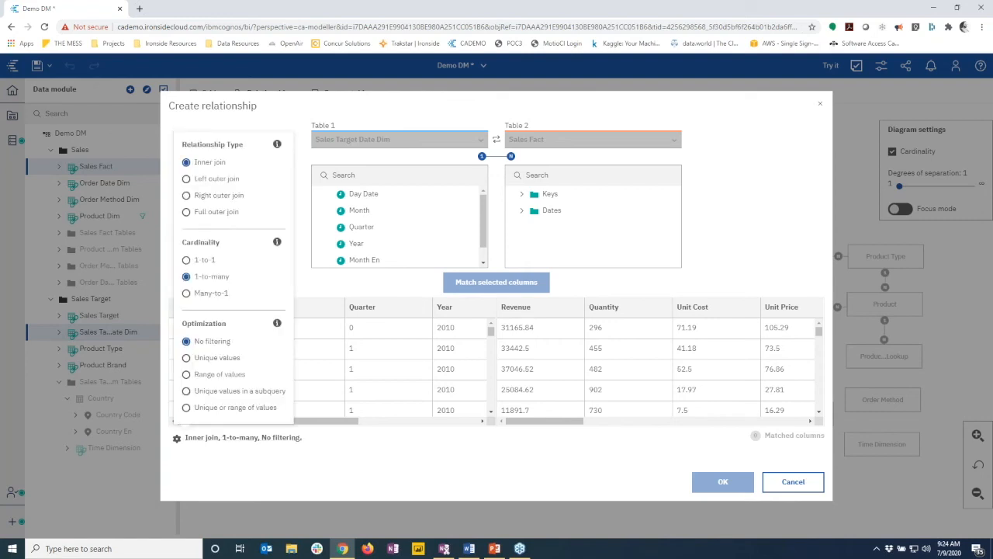
click(354, 435)
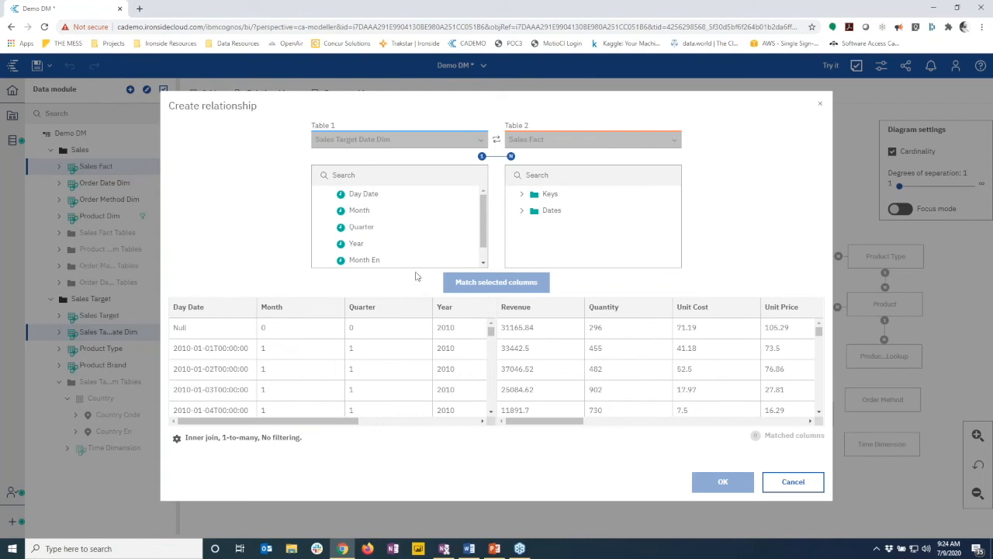
click(361, 244)
click(360, 212)
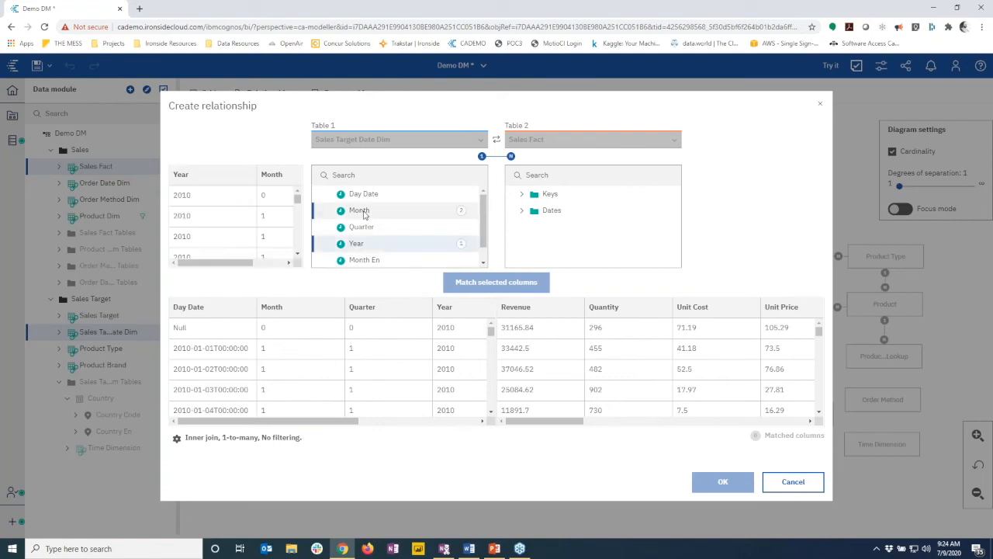
click(522, 211)
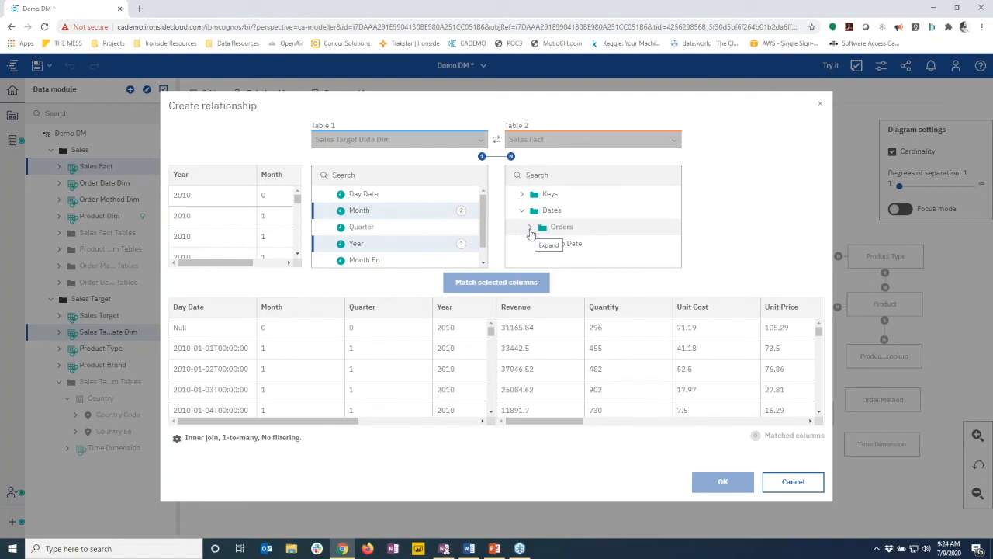
click(532, 230)
scroll(559, 229, down, 1)
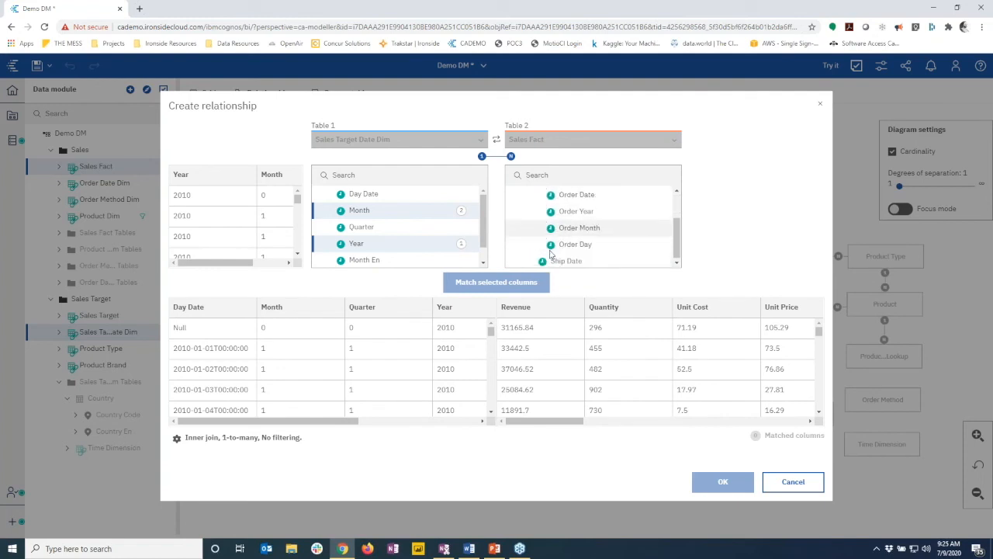
click(571, 211)
click(576, 226)
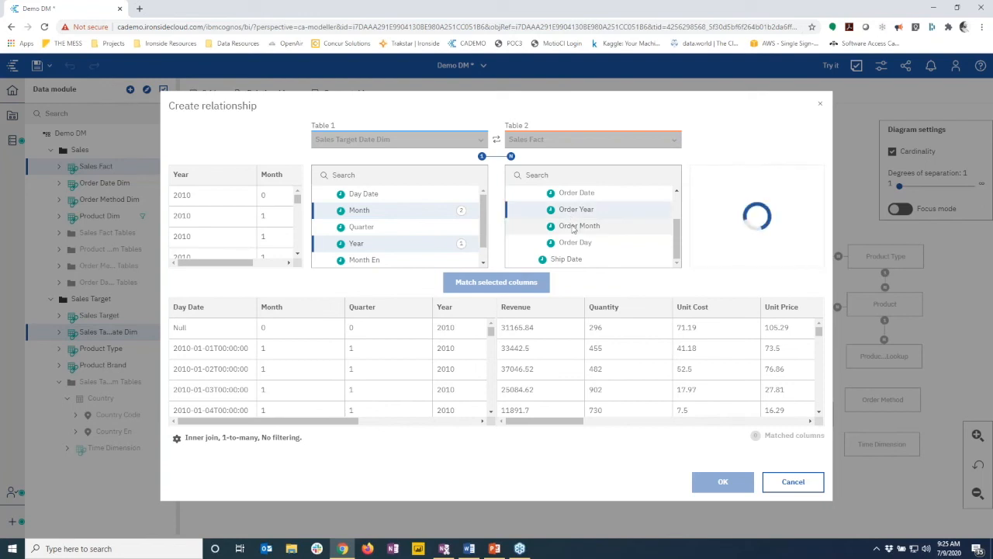
Preview the joined data and create the relationship
click(503, 282)
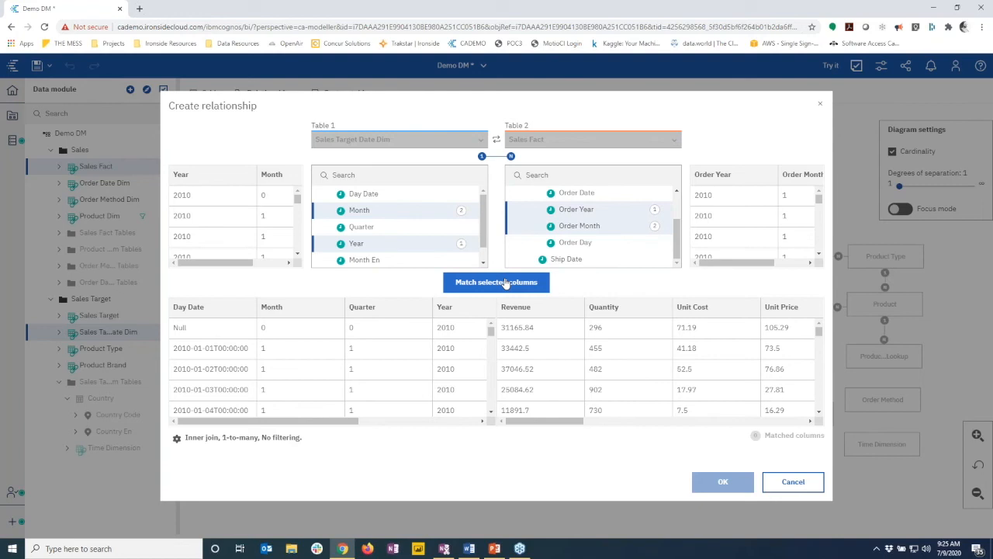
click(504, 282)
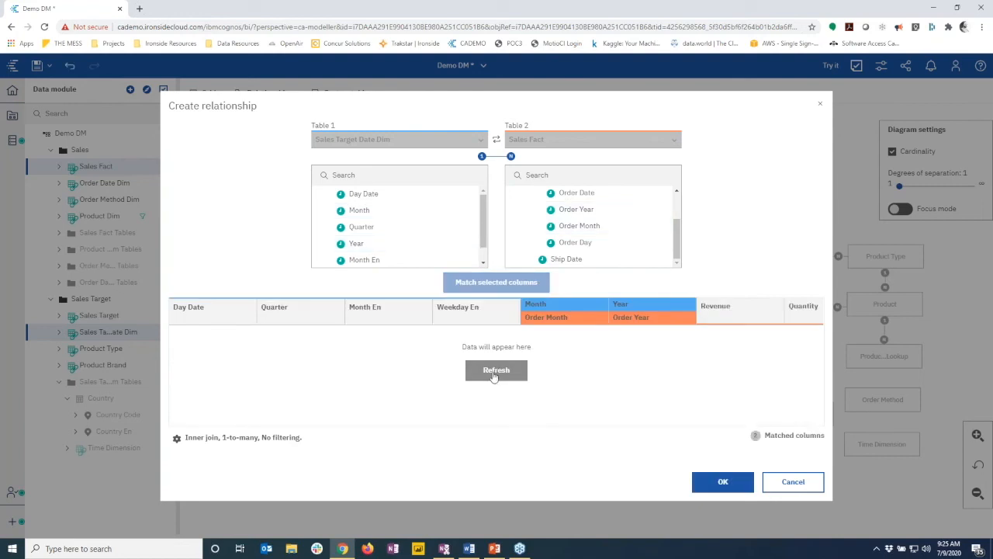
click(495, 373)
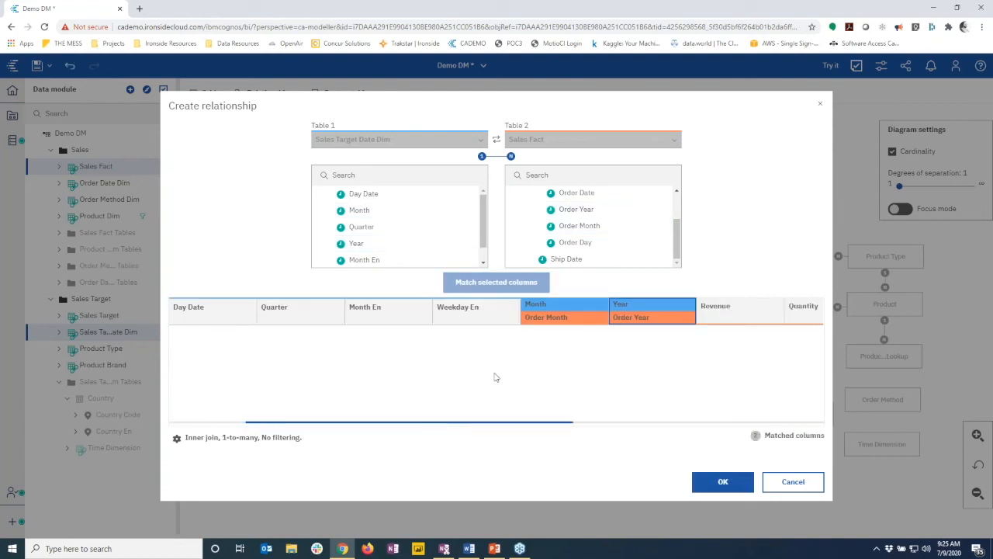
click(722, 482)
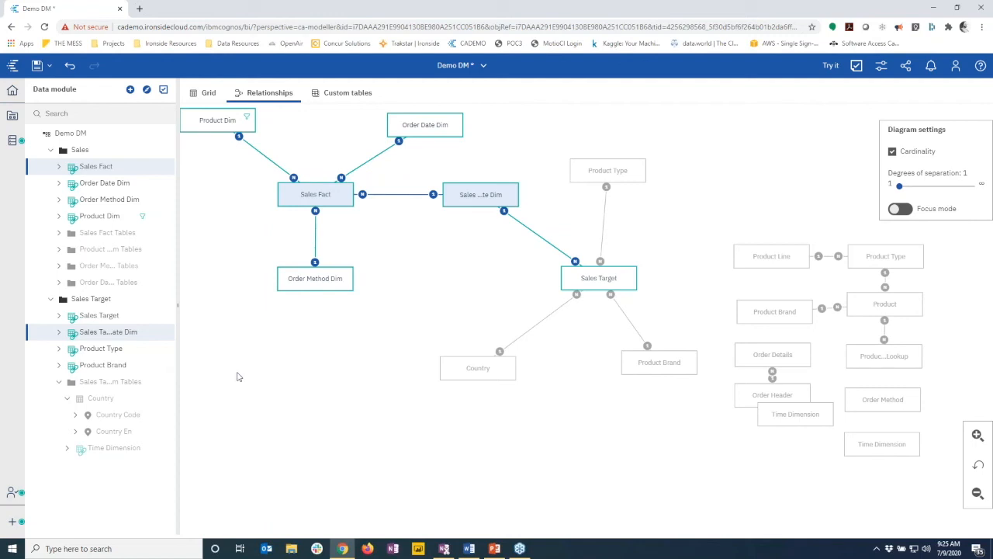
Close the Demo DM data module
click(470, 69)
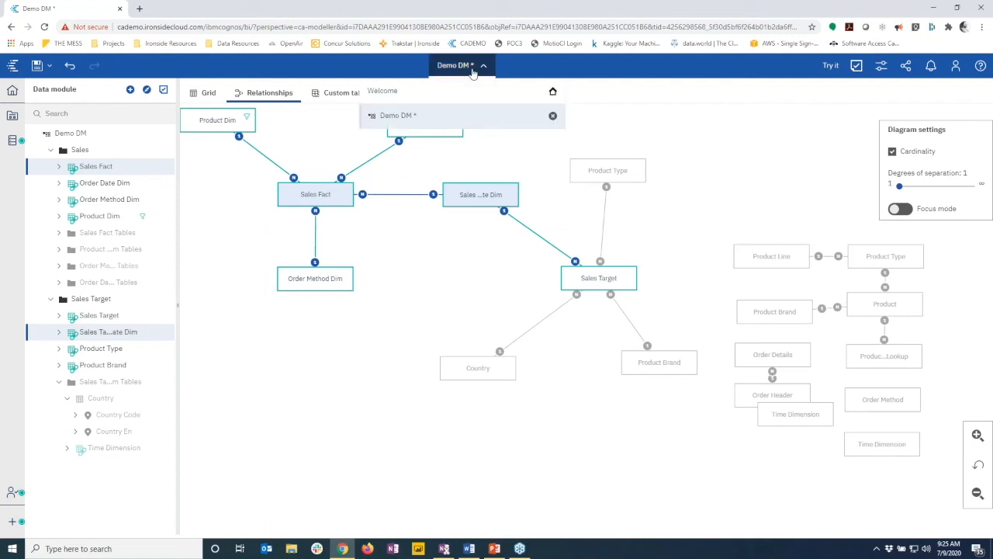
click(439, 78)
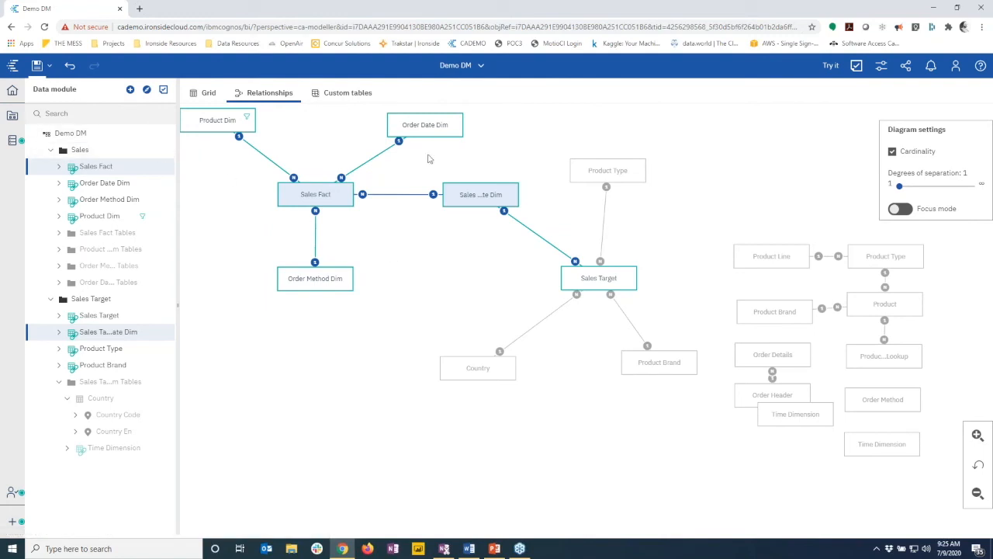
click(468, 66)
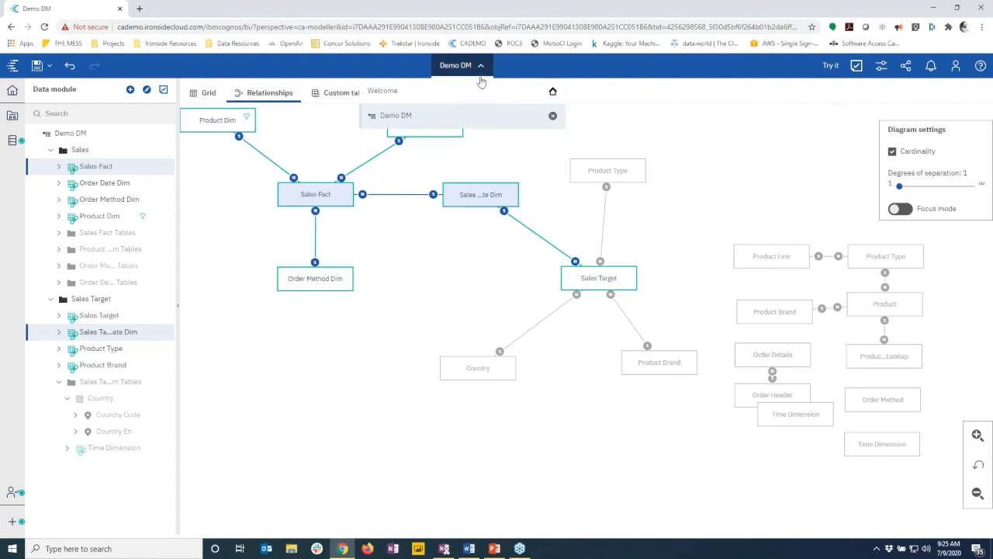
click(553, 116)
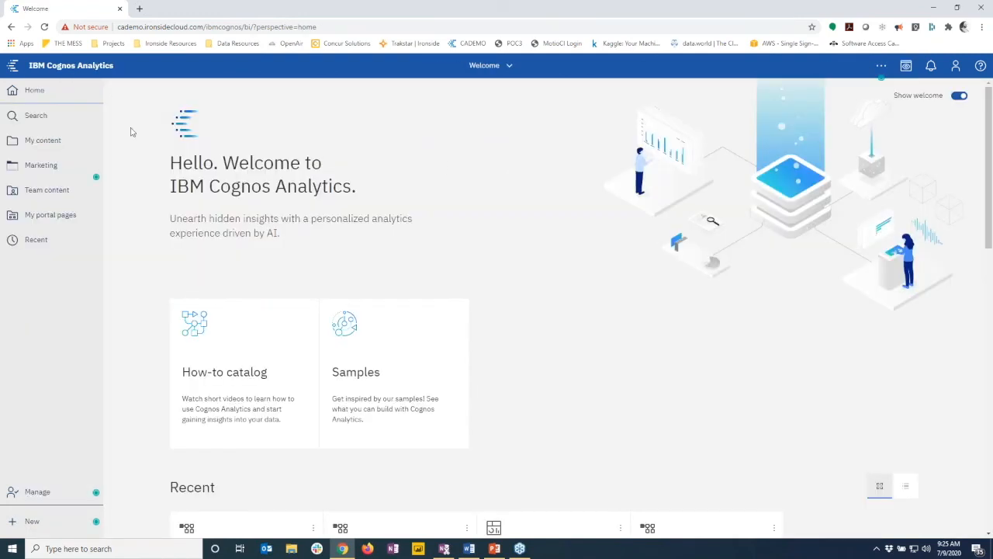
Open Sales Target DM - IT from My content > IT Managed and expand Product Brand
click(45, 140)
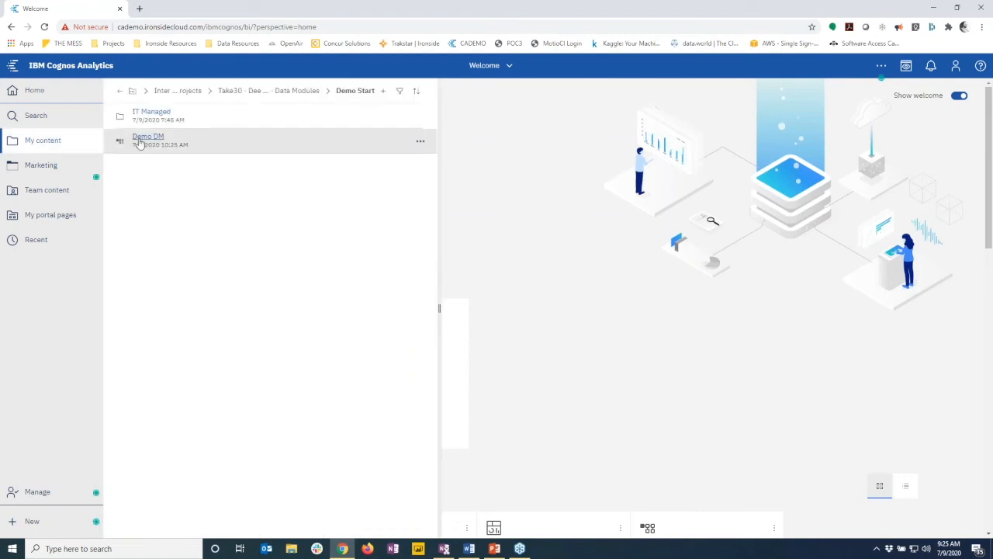
click(137, 114)
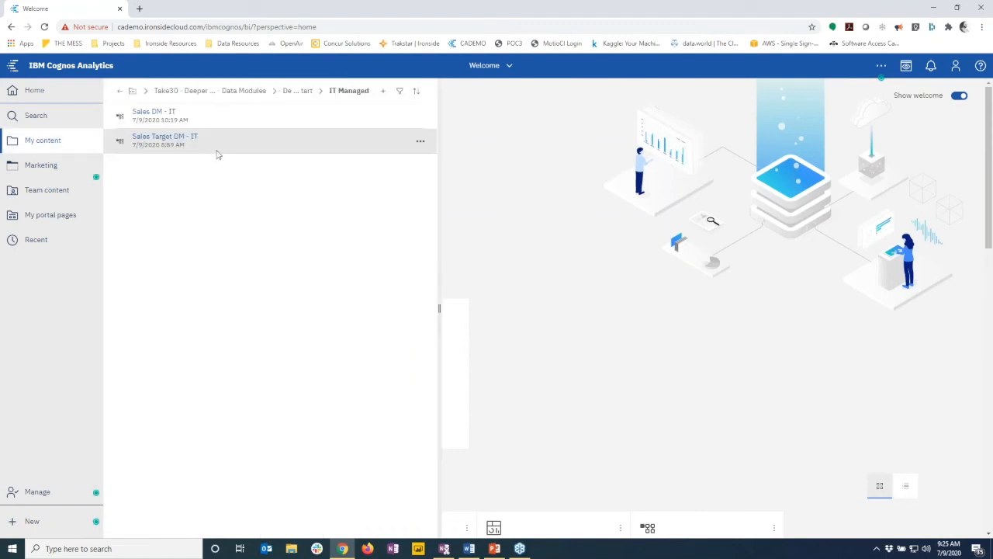
click(176, 141)
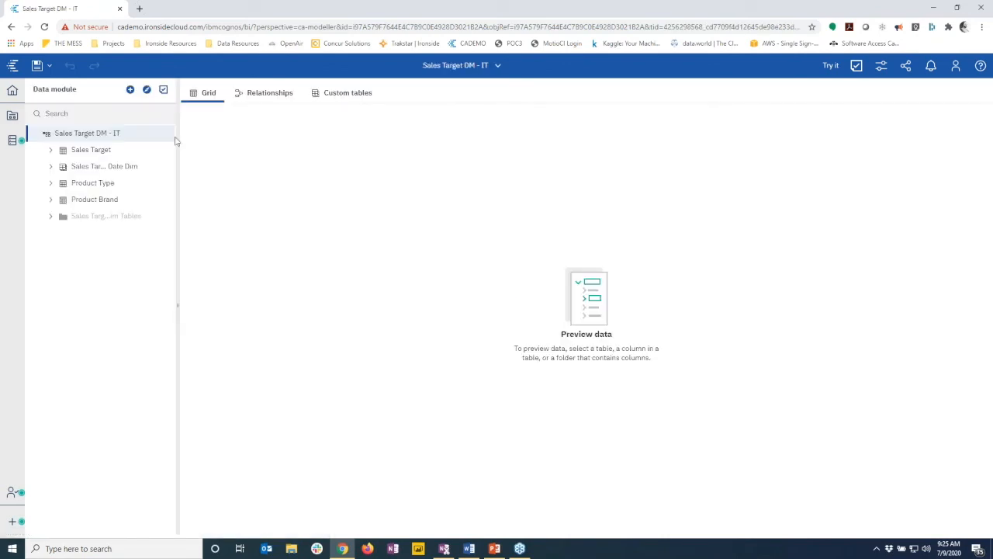
click(50, 201)
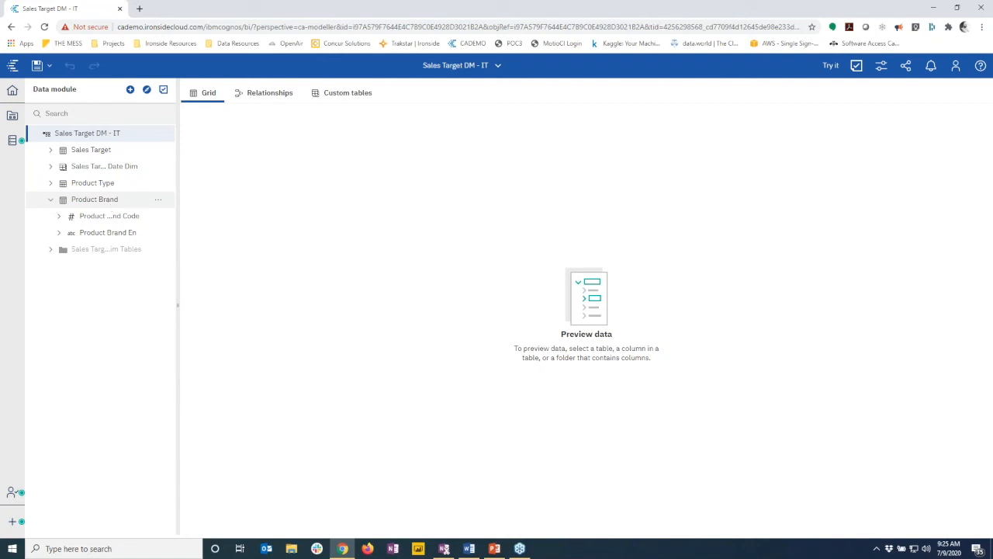
Start a data group on Product Brand En, naming the new column Product Brand (Group)
drag(178, 200, 187, 199)
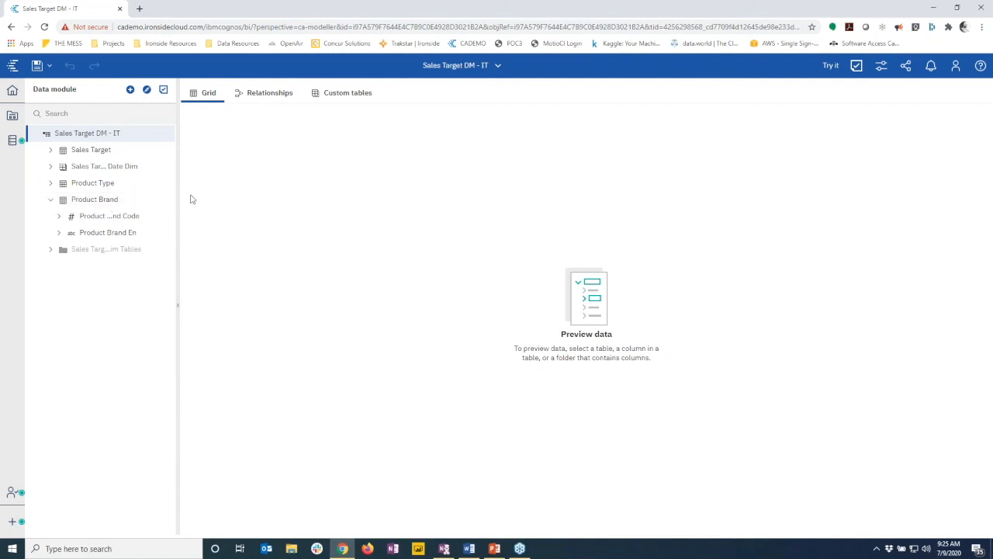
click(120, 216)
click(133, 232)
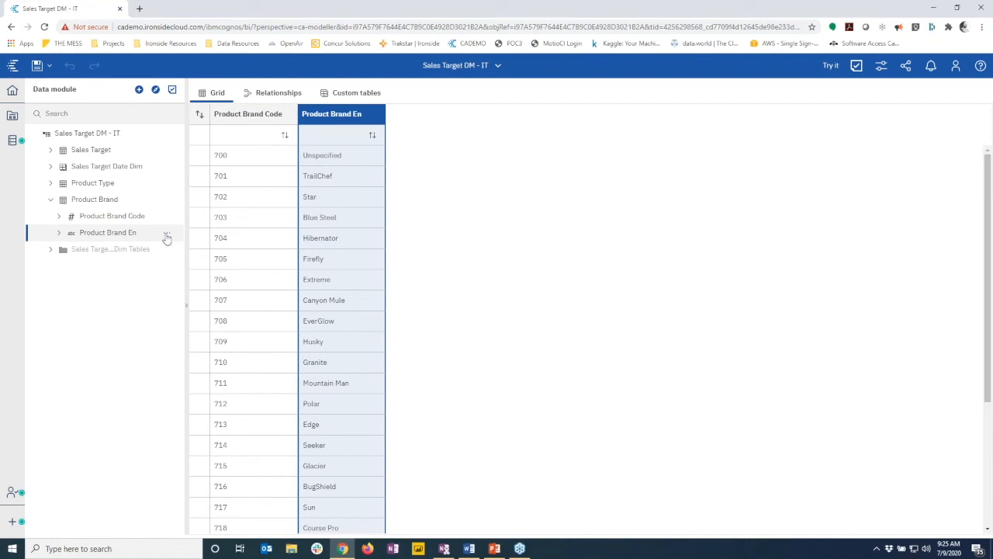
click(166, 235)
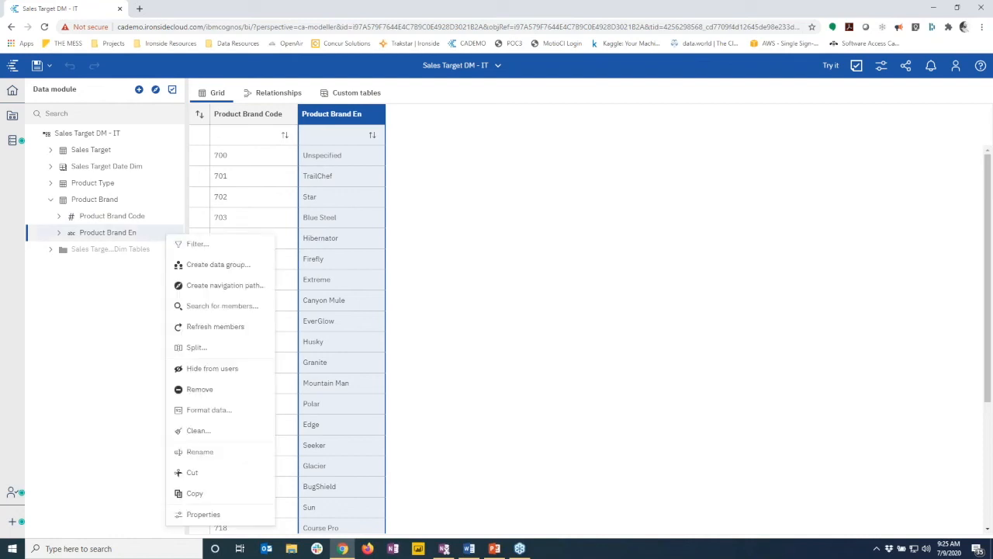
click(211, 266)
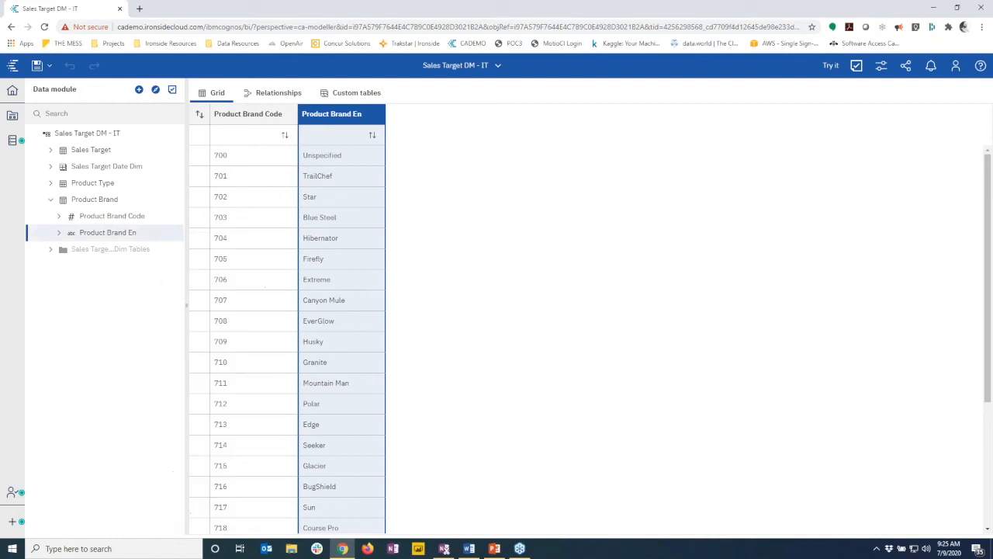
key(BackSpace)
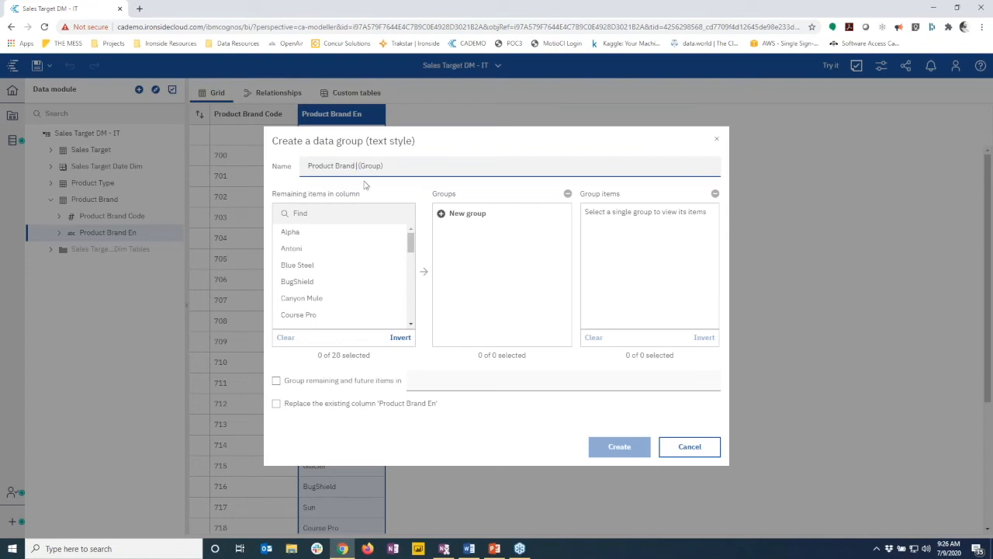
Add a Legacy Brands group holding the first 16 brands, through Husky
click(450, 213)
double_click(452, 232)
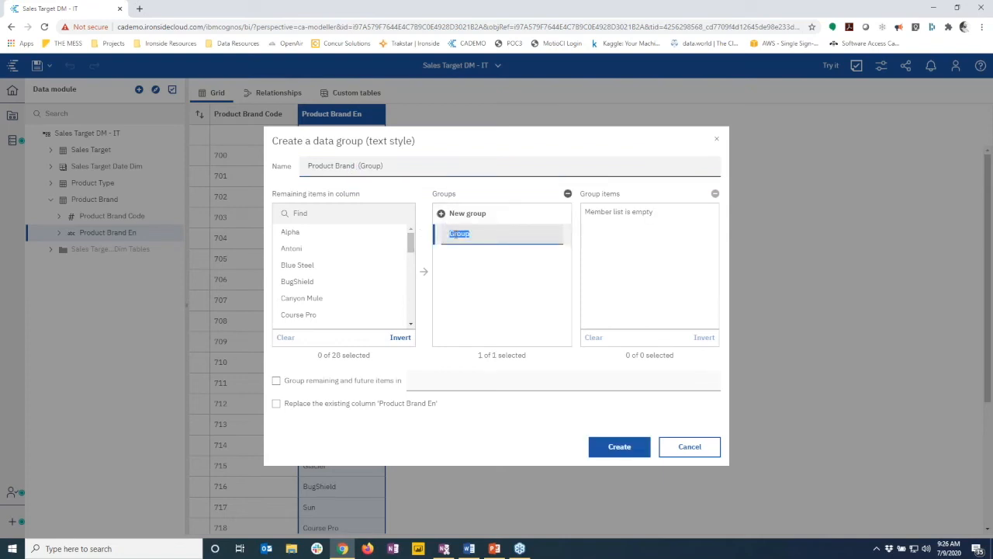
text(E)
click(359, 251)
drag(412, 248, 415, 275)
shift+click(304, 266)
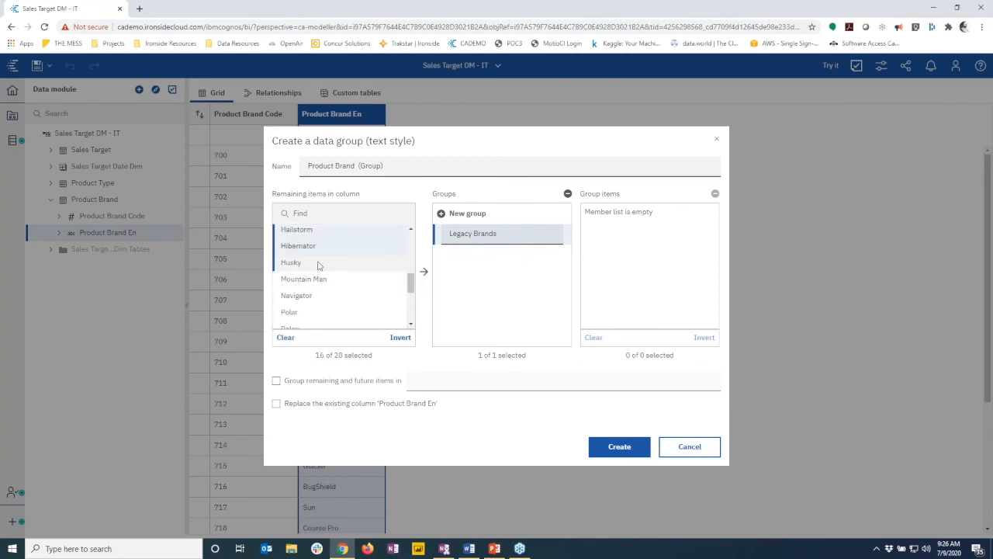
click(424, 271)
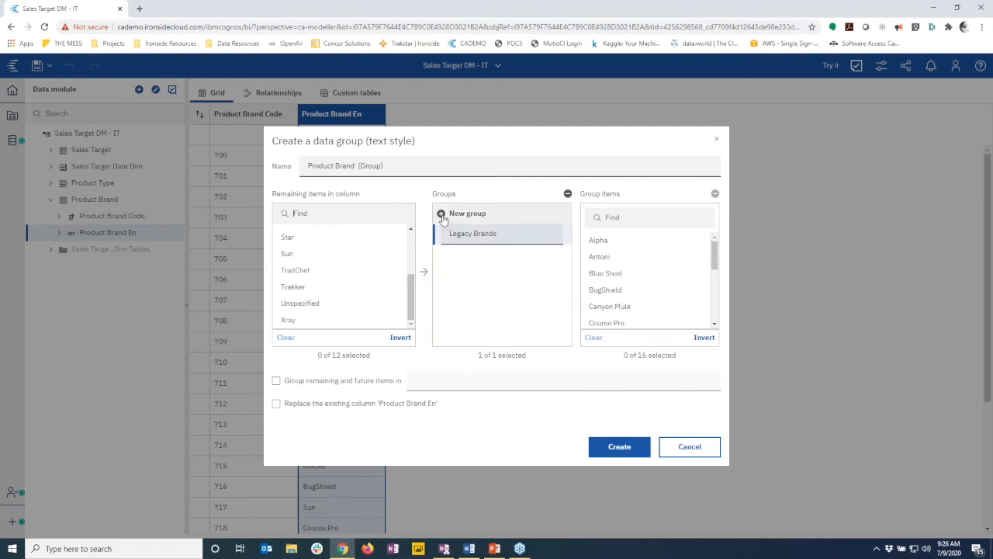
Add Emerging Brands with the remaining 12 brands (Mountain Man to Xray), create the column, preview the table
click(465, 213)
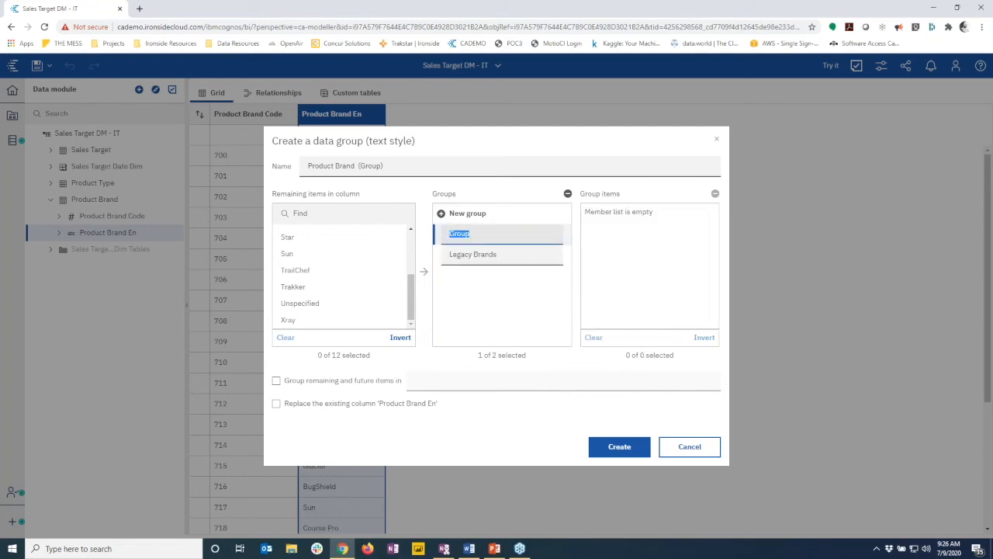
text(E)
scroll(342, 279, up, 3)
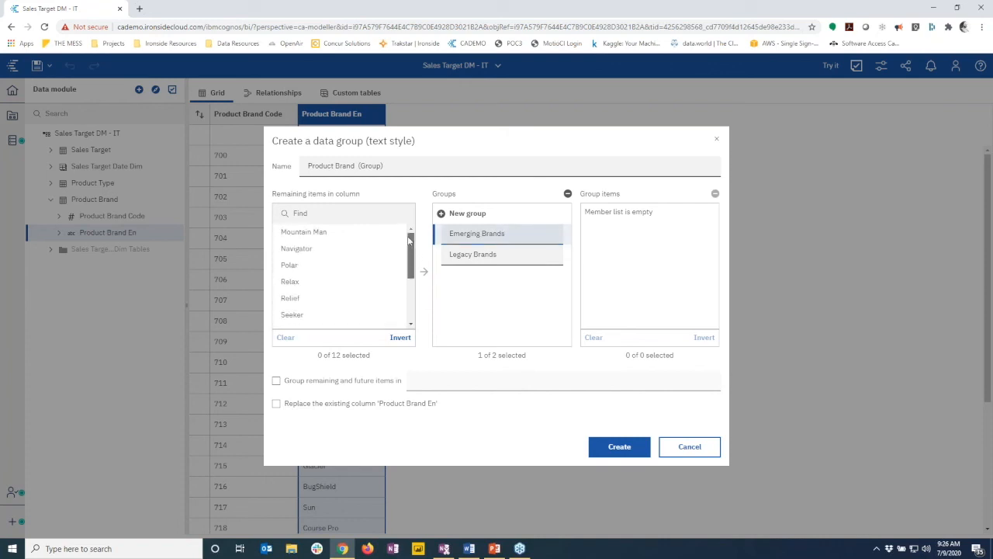
click(333, 231)
scroll(318, 280, down, 5)
shift+click(295, 321)
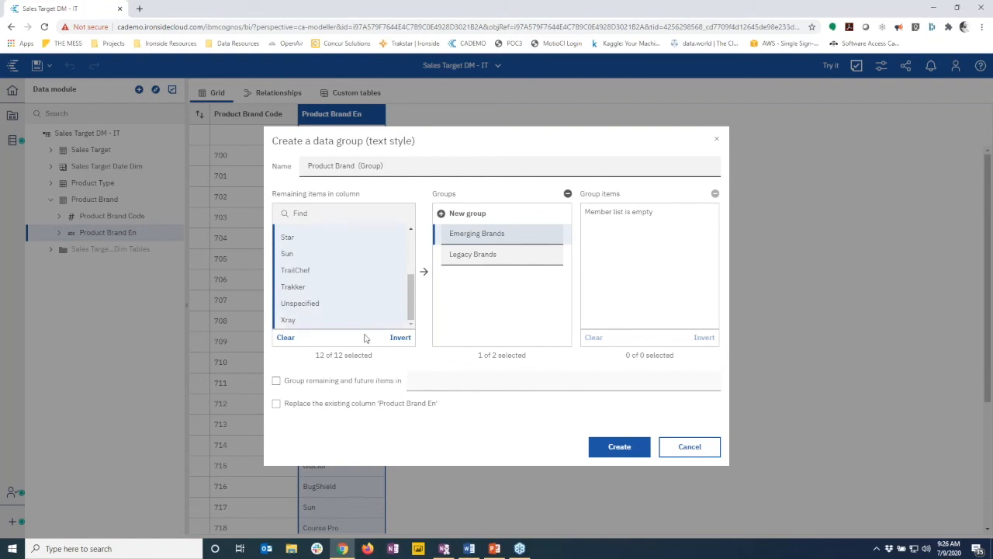
click(423, 274)
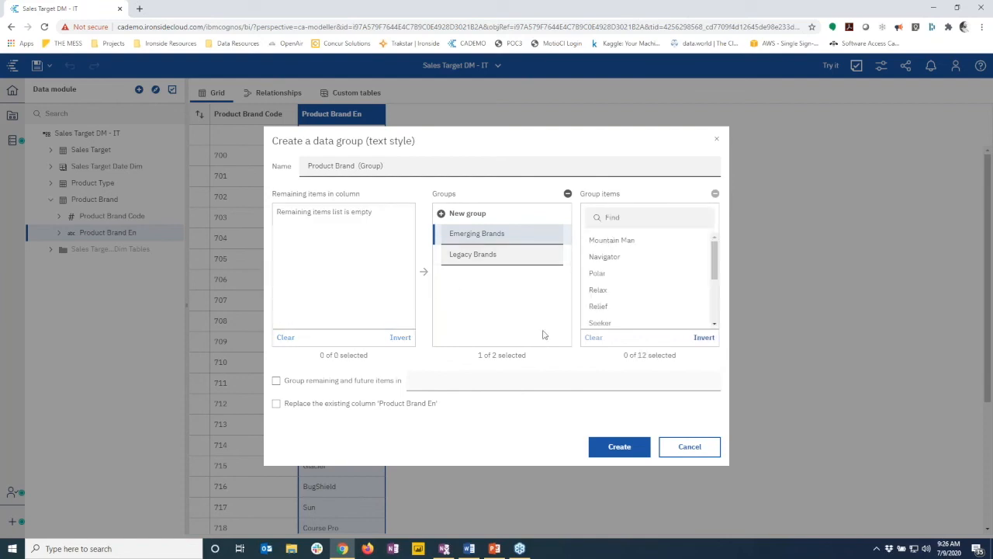
click(617, 447)
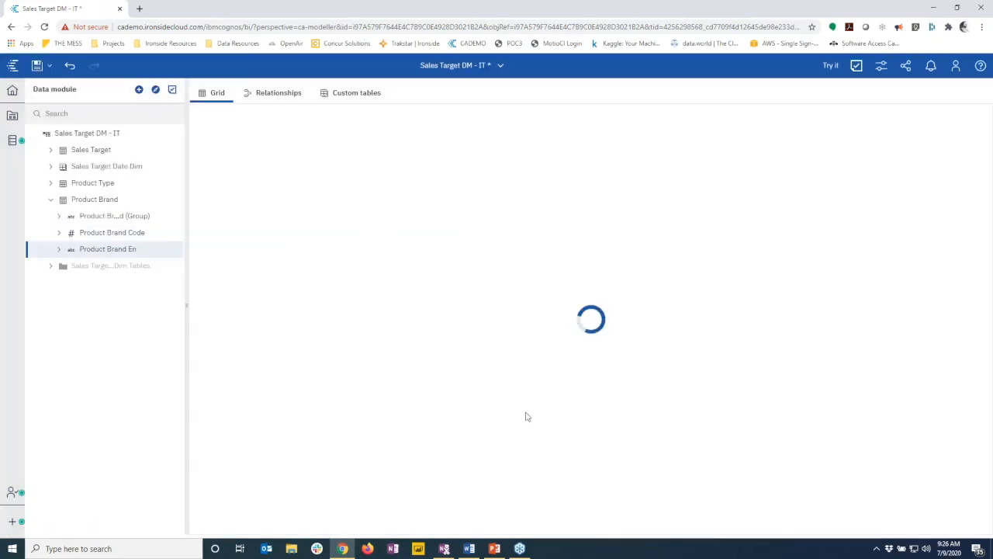
click(101, 200)
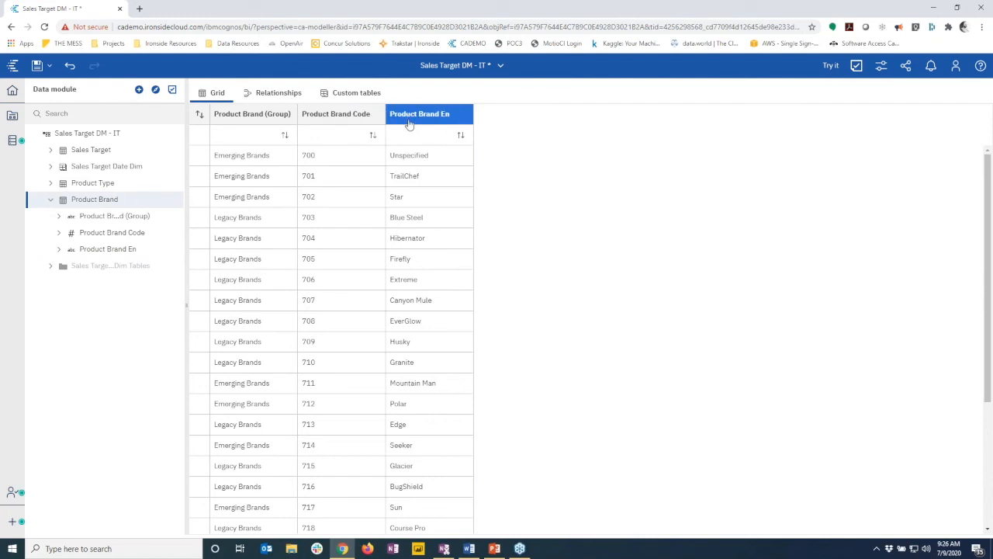
click(497, 66)
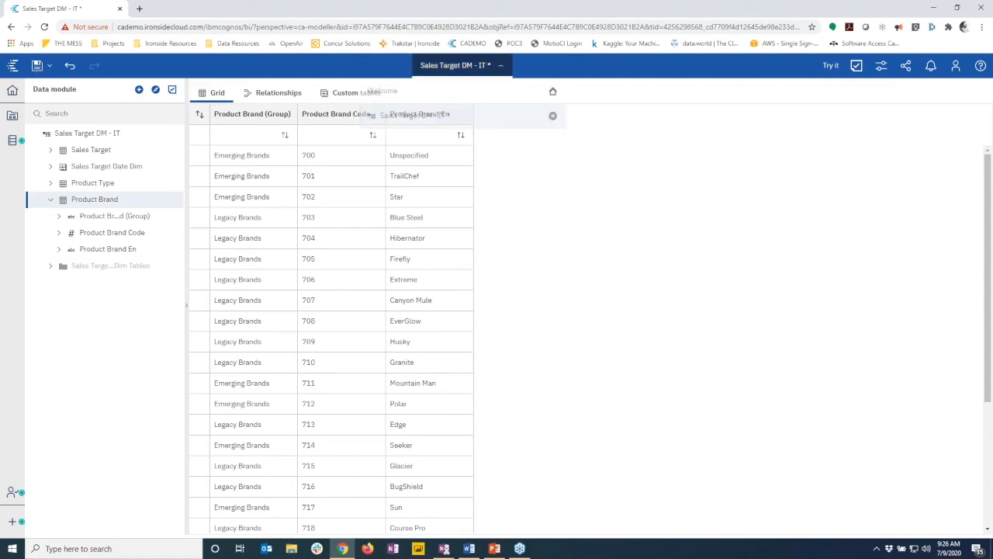
Switch to Demo DM and expand Sales Target > Product Brand to see the new group column
click(552, 117)
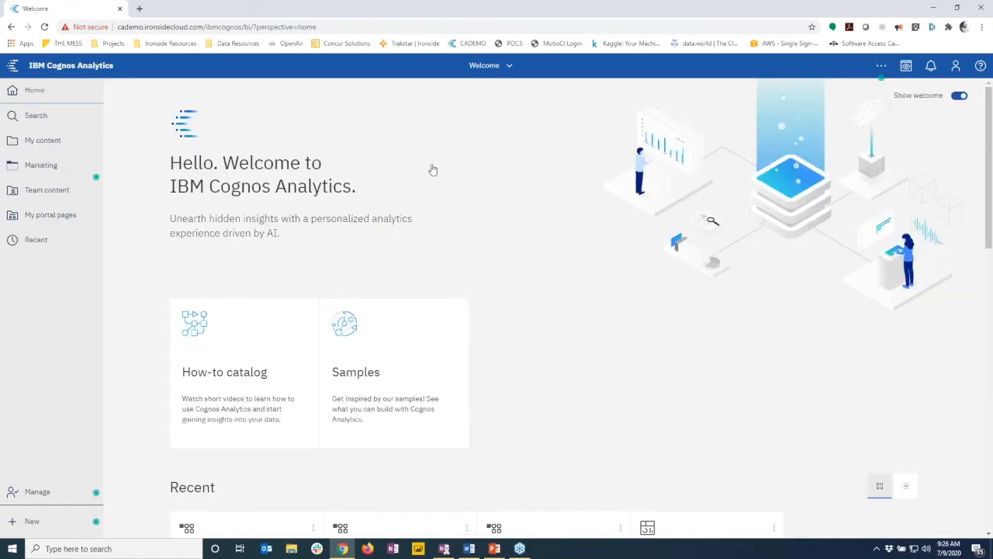
click(56, 143)
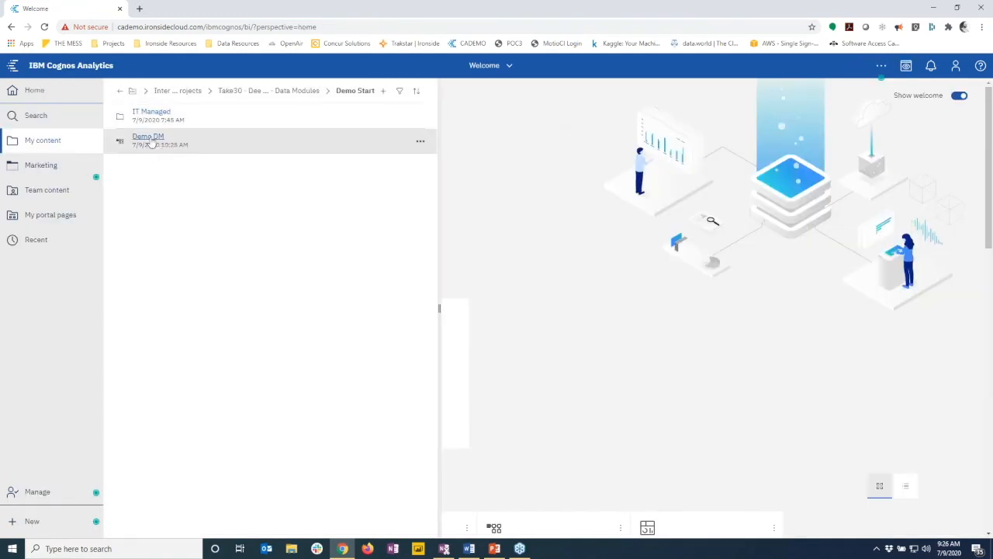
click(151, 140)
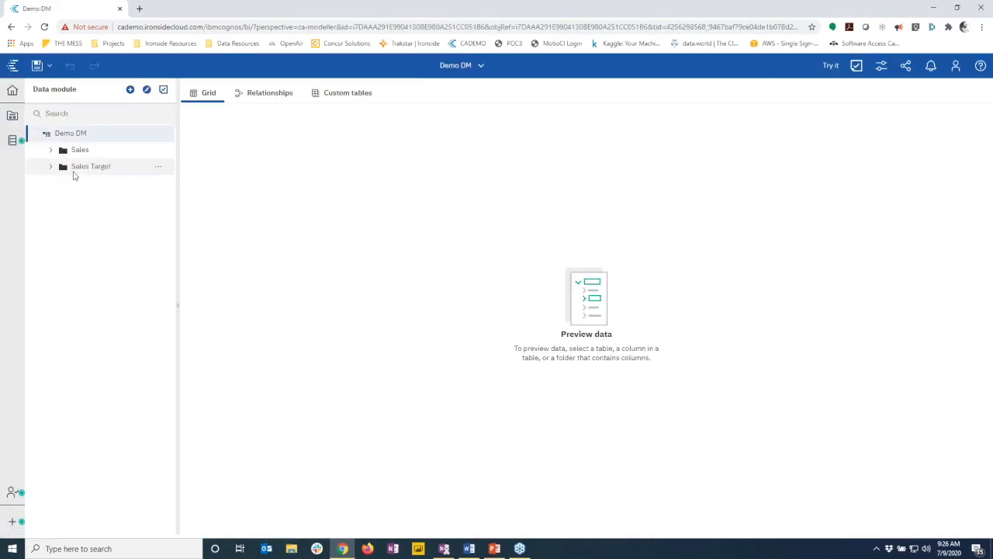
click(49, 167)
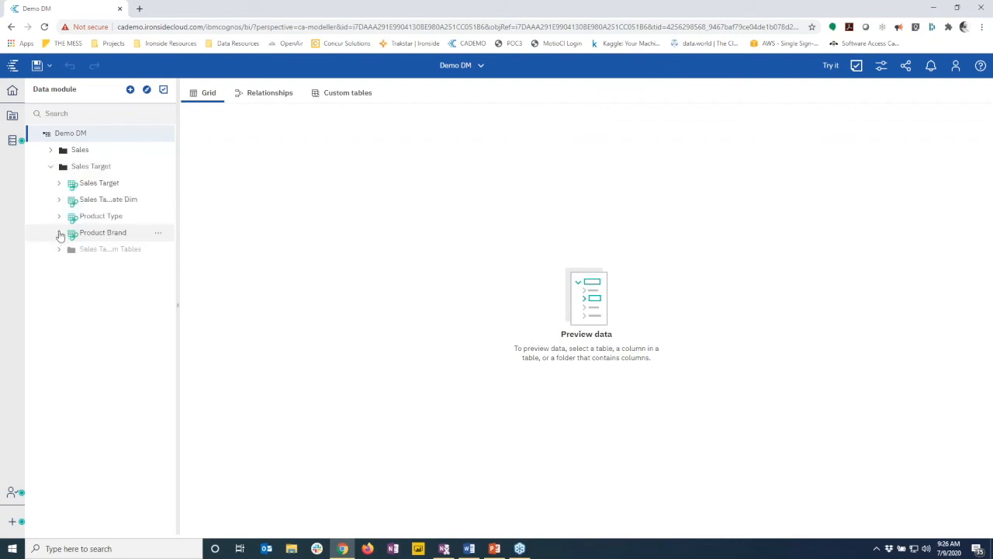
click(59, 232)
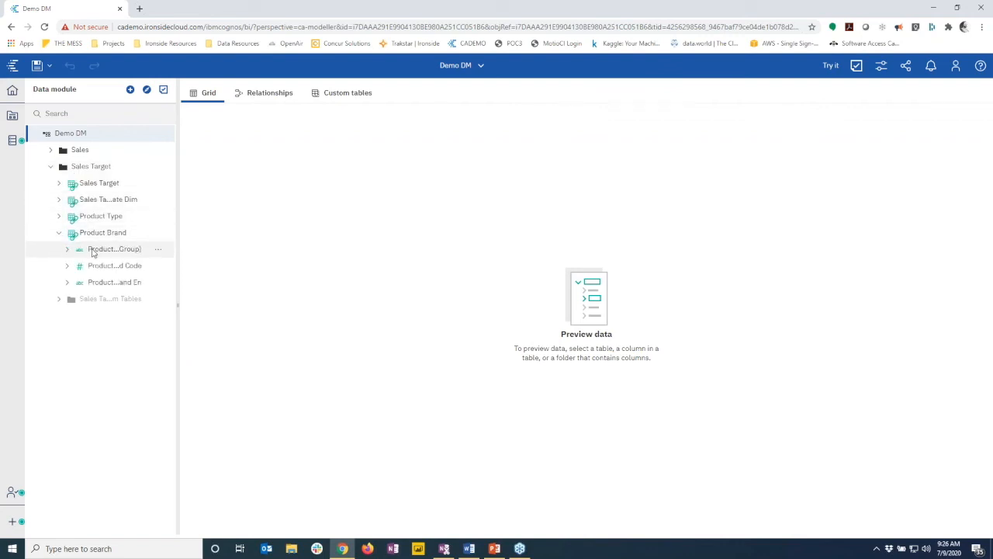
click(473, 69)
Close Demo DM and browse to the Demo Start folder in My content
click(550, 117)
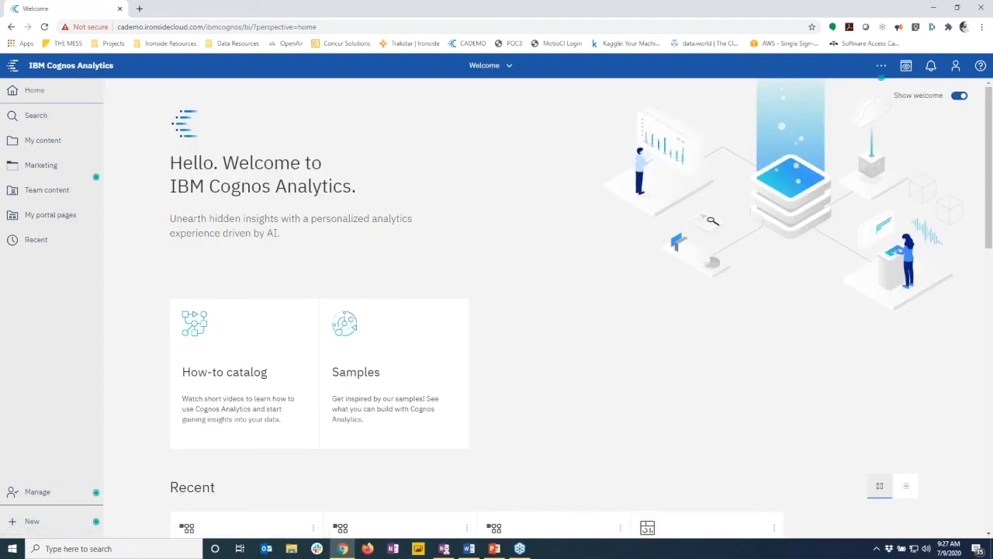
click(53, 143)
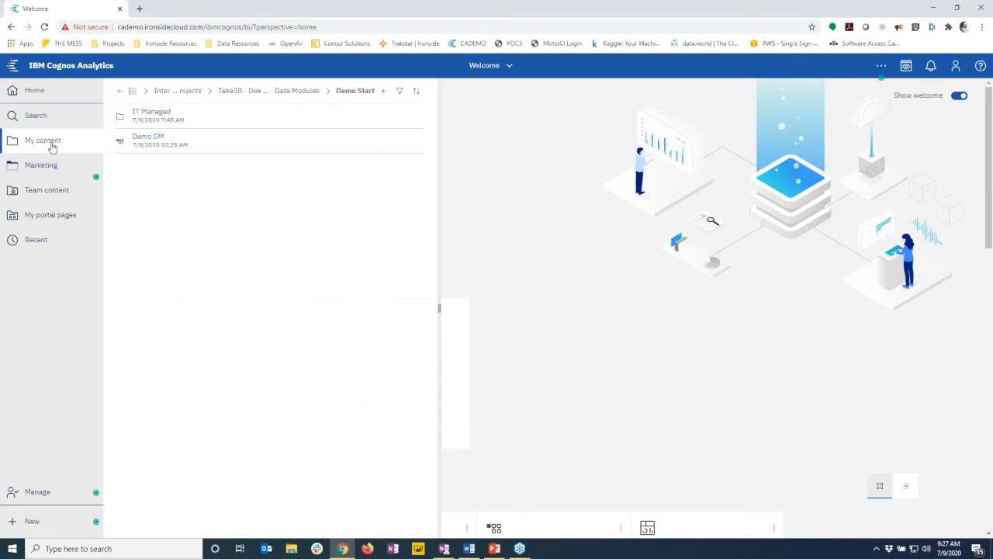
click(121, 93)
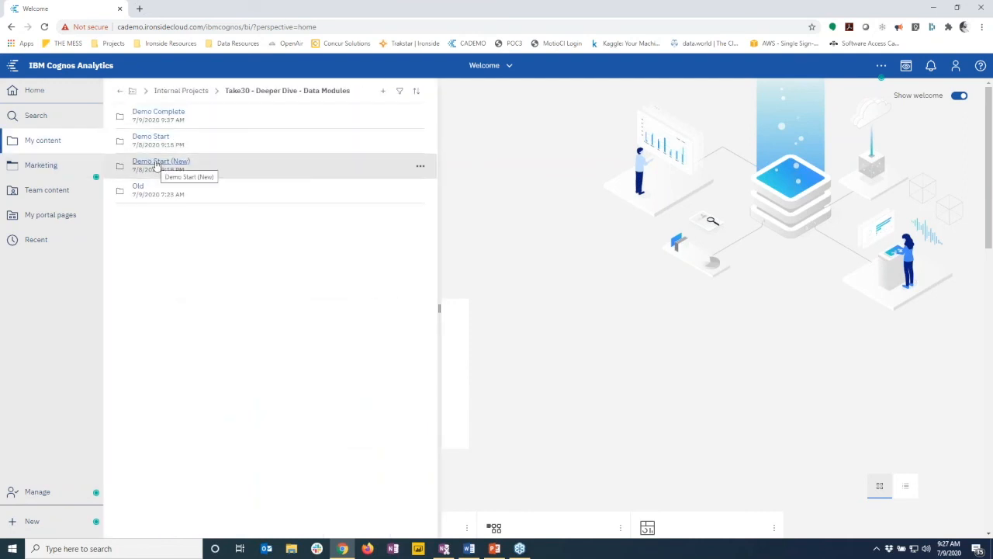
click(151, 138)
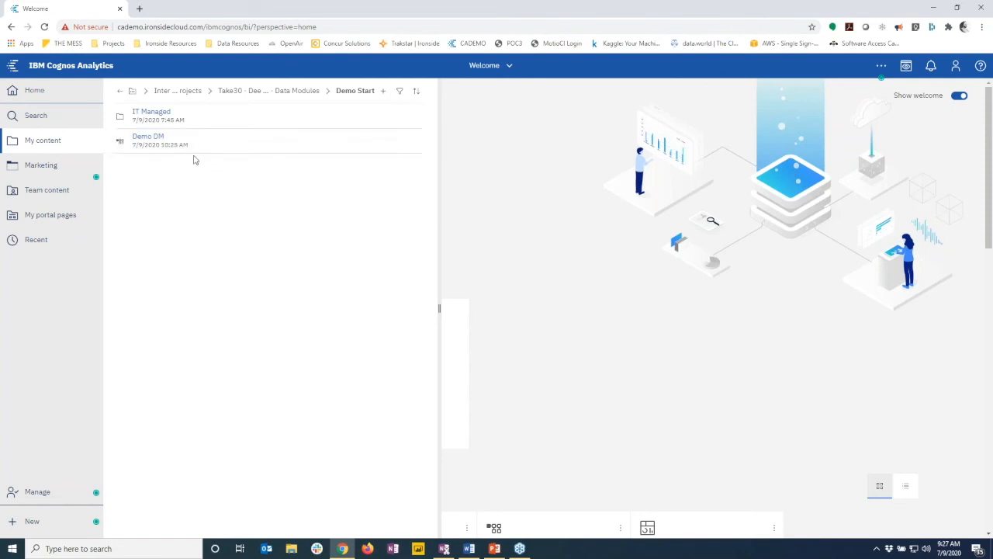
Create a dashboard from Demo DM using a layout with small panels across the top
click(420, 144)
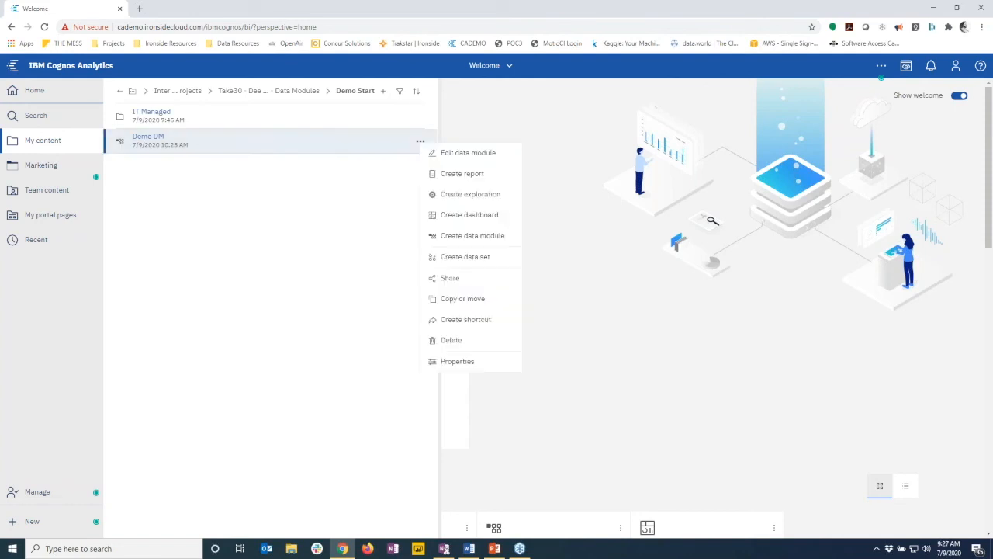
click(463, 217)
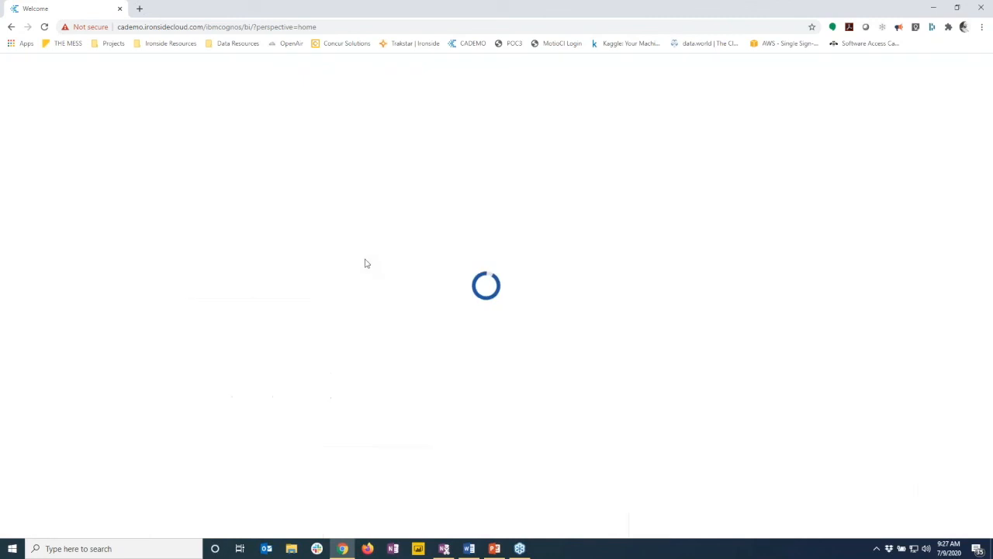
click(294, 256)
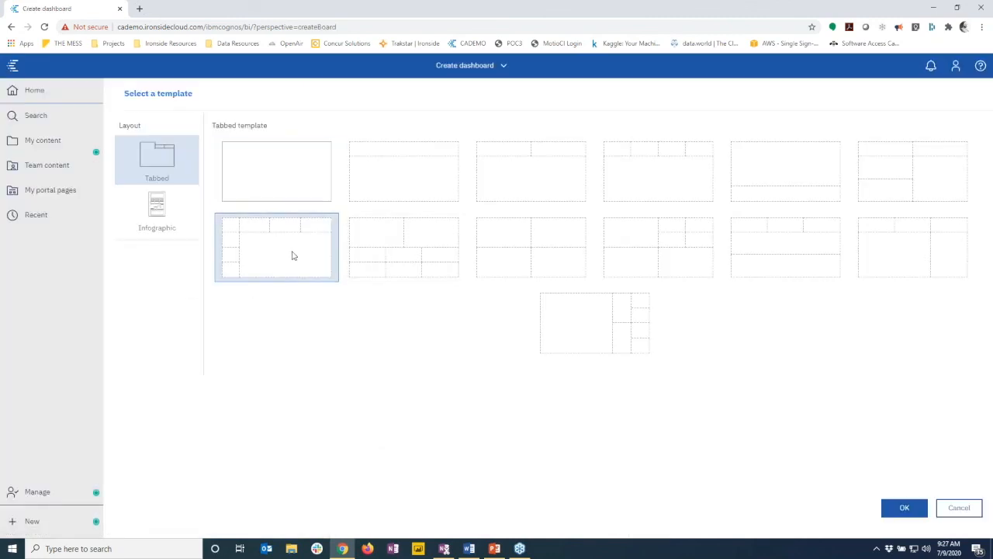
double_click(293, 256)
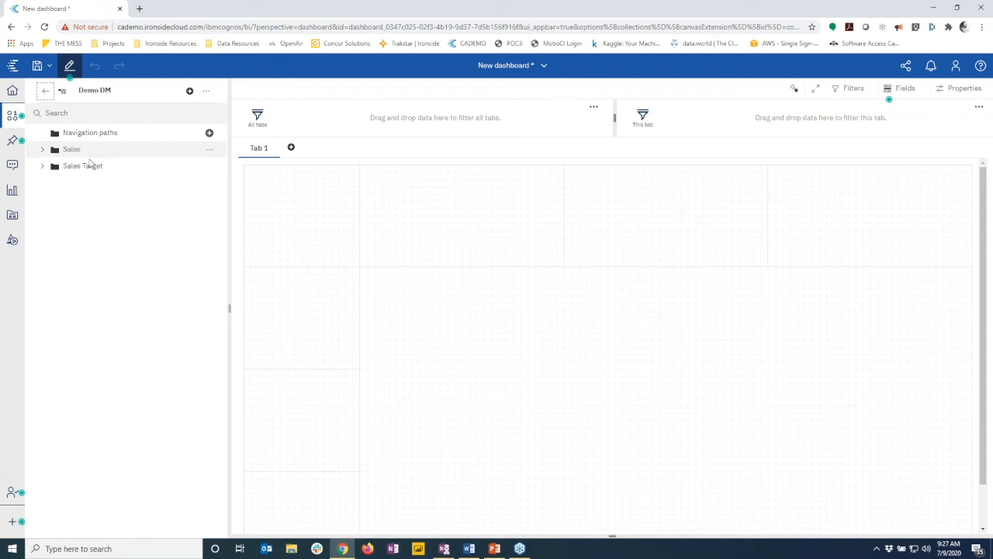
Add Year and Quarter from Sales Target Date Dim as tab filters, then list Sales Target's fields
click(42, 166)
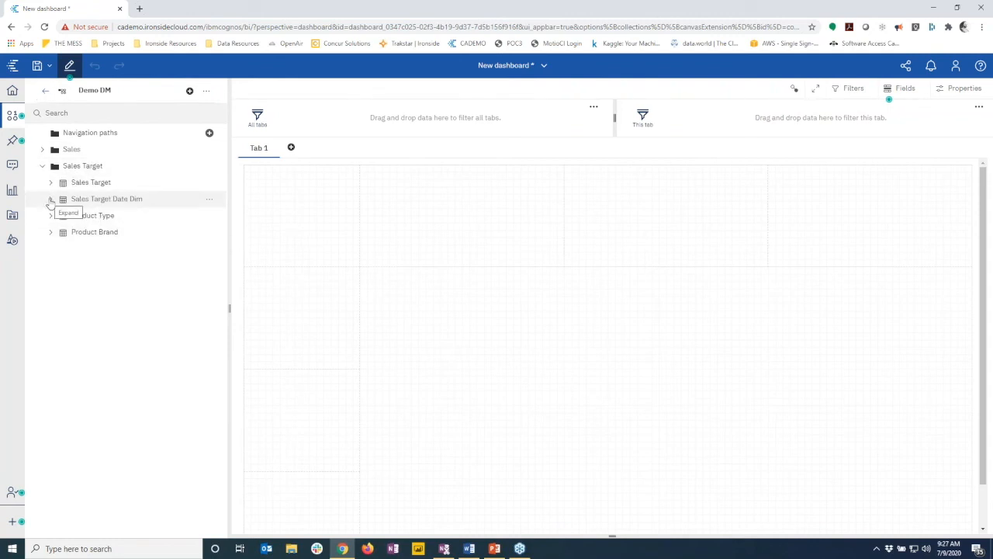
click(50, 199)
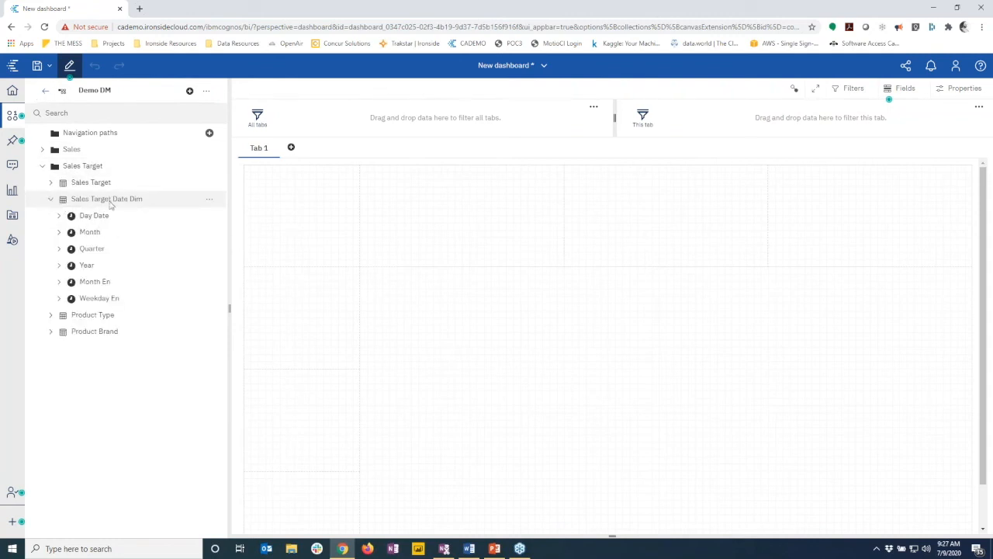
drag(86, 265, 663, 118)
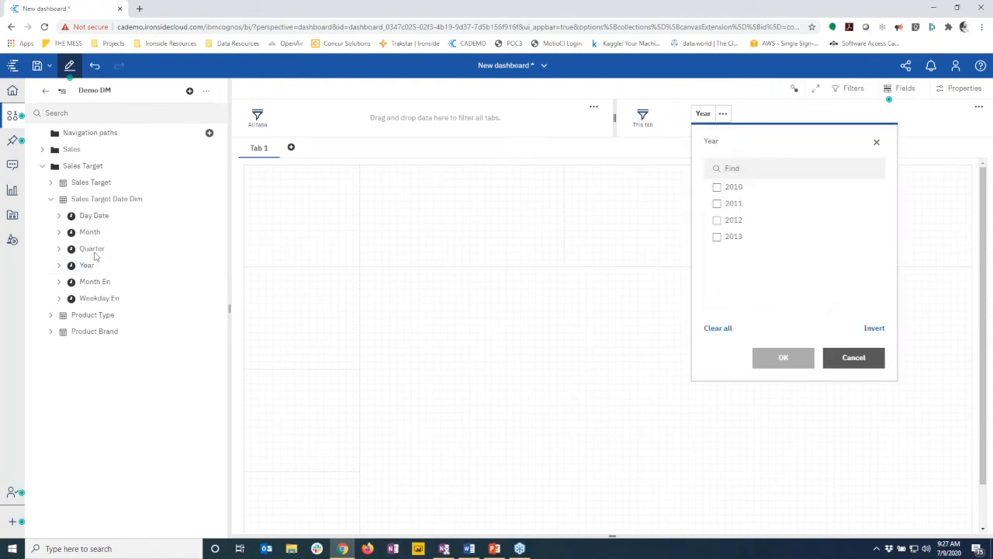
click(743, 116)
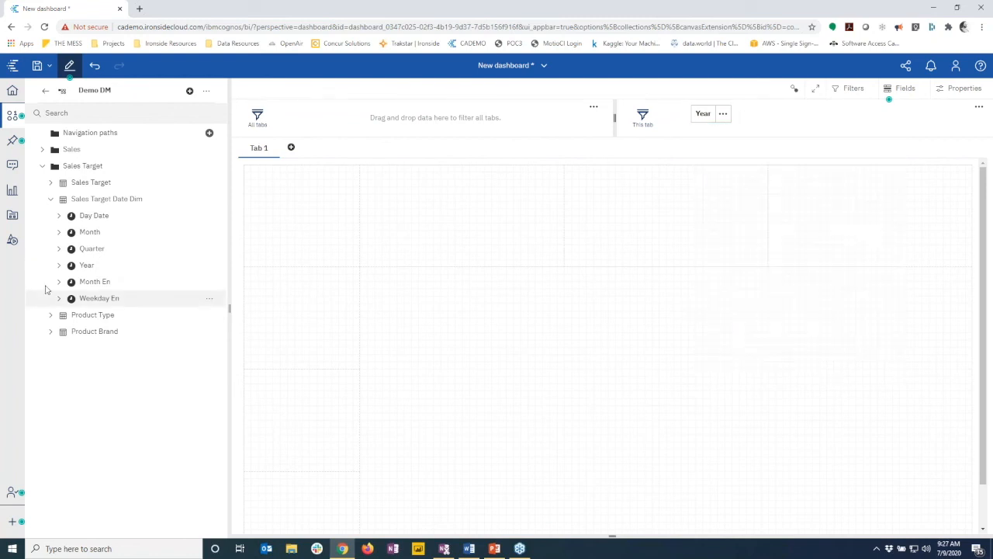
drag(83, 257, 788, 118)
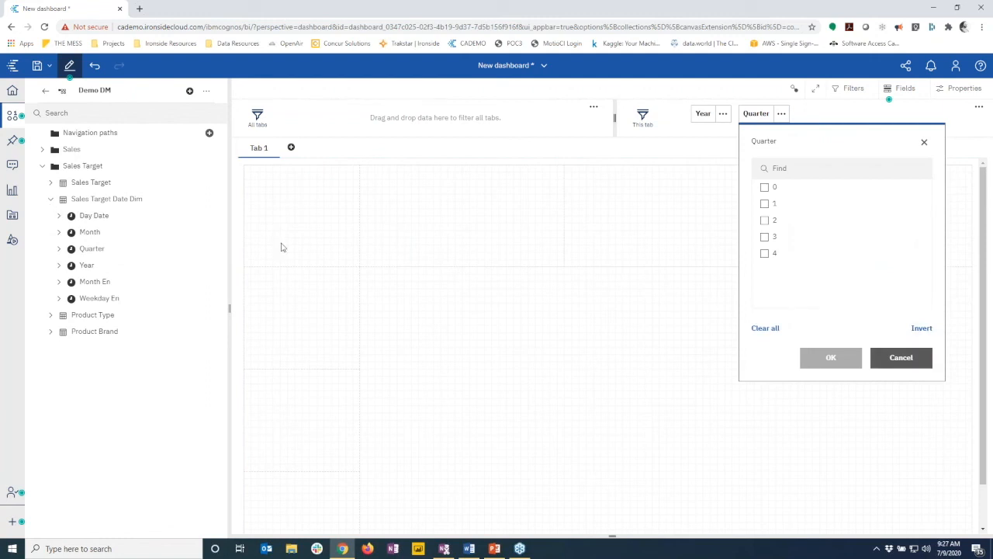
click(671, 135)
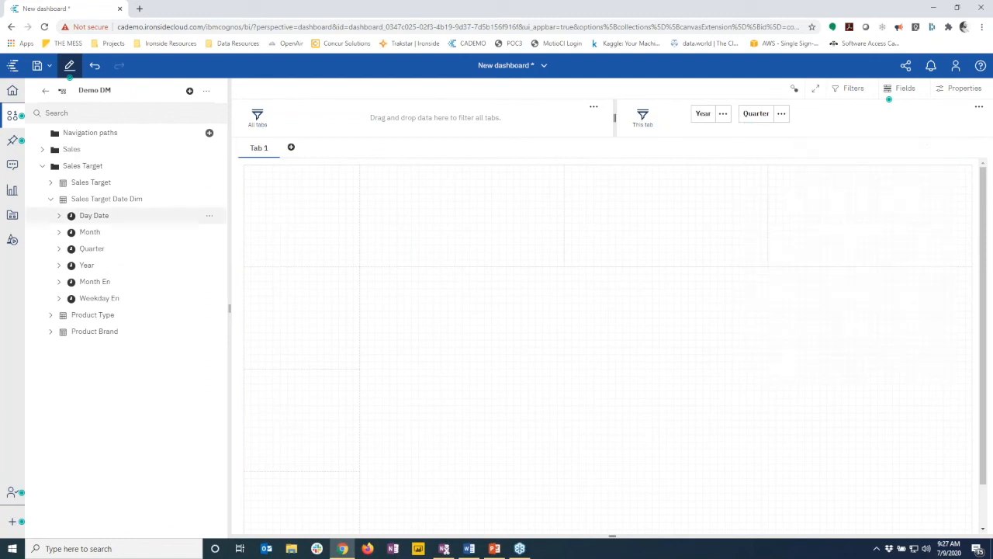
click(51, 200)
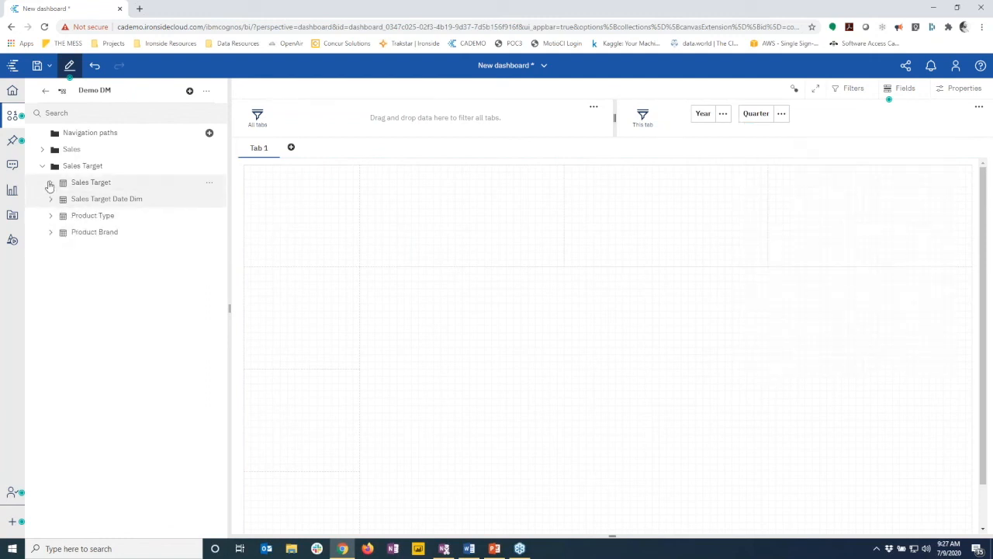
click(51, 182)
Add a Sales Target KPI tile showing 4.21B to the canvas
drag(95, 266, 306, 222)
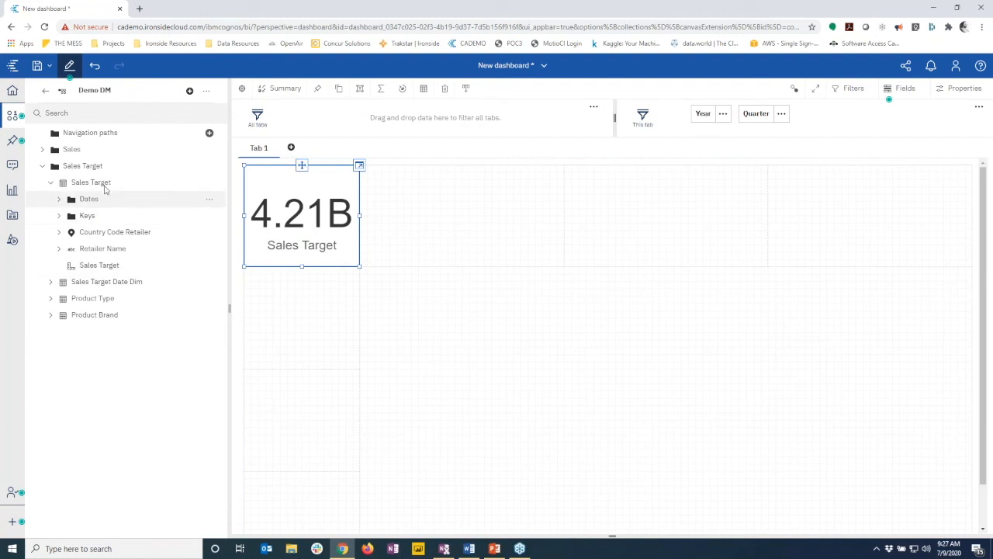
click(44, 150)
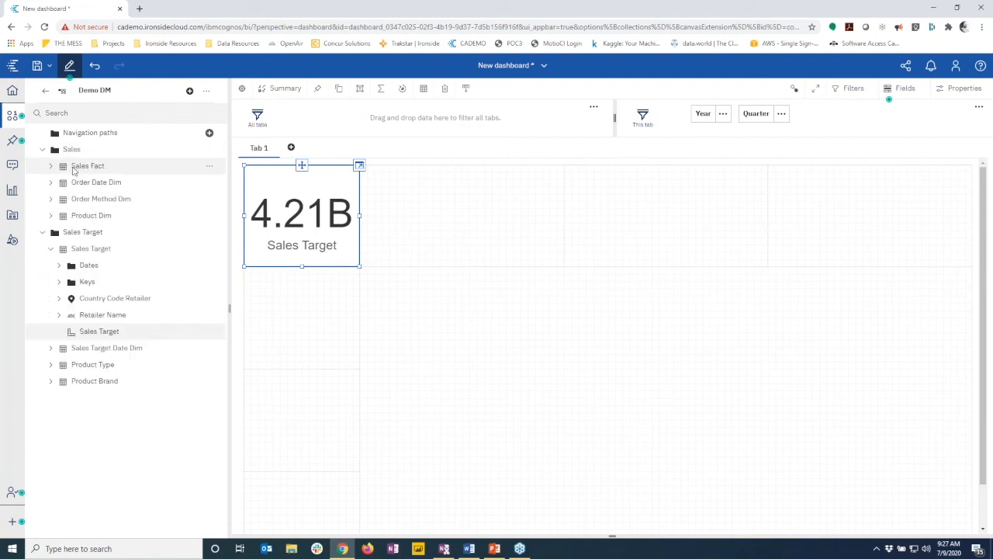
drag(78, 166, 462, 224)
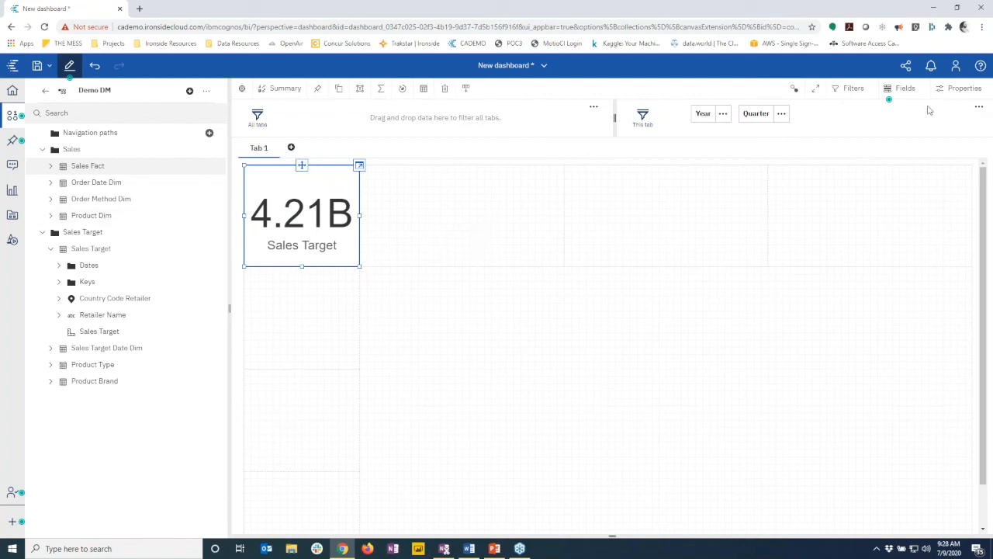
click(900, 87)
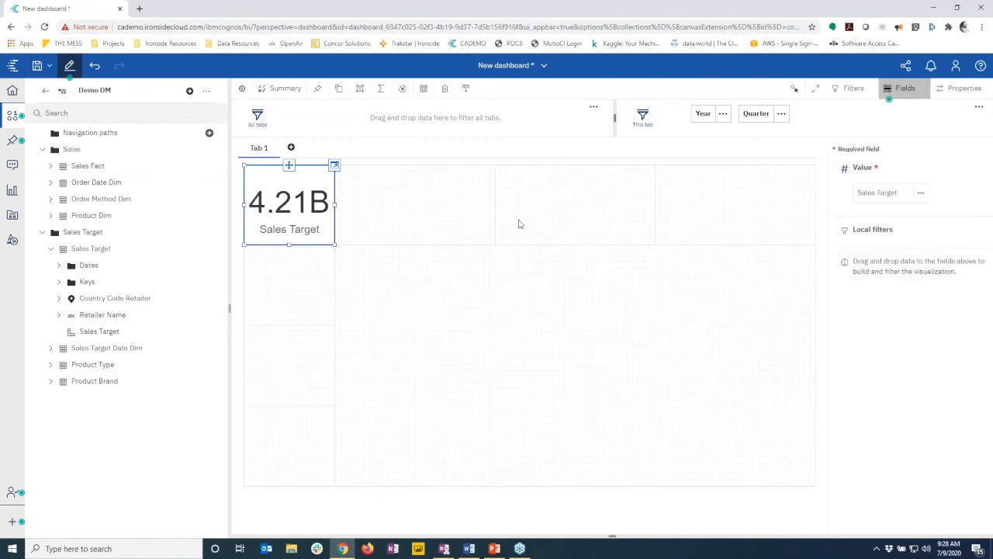
click(439, 205)
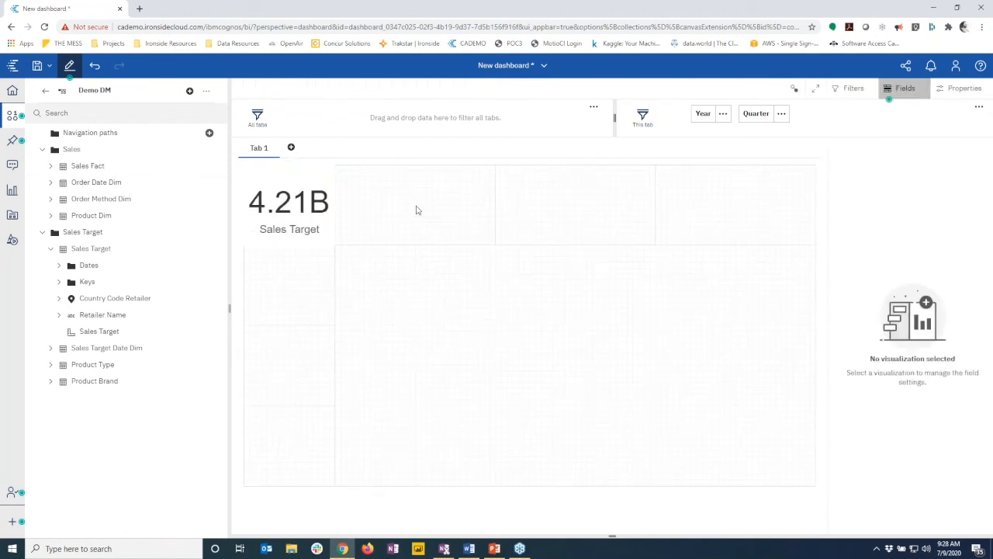
Add a Revenue tile (4.92B) and two more Sales Target tiles beside it
click(51, 167)
drag(90, 186, 418, 207)
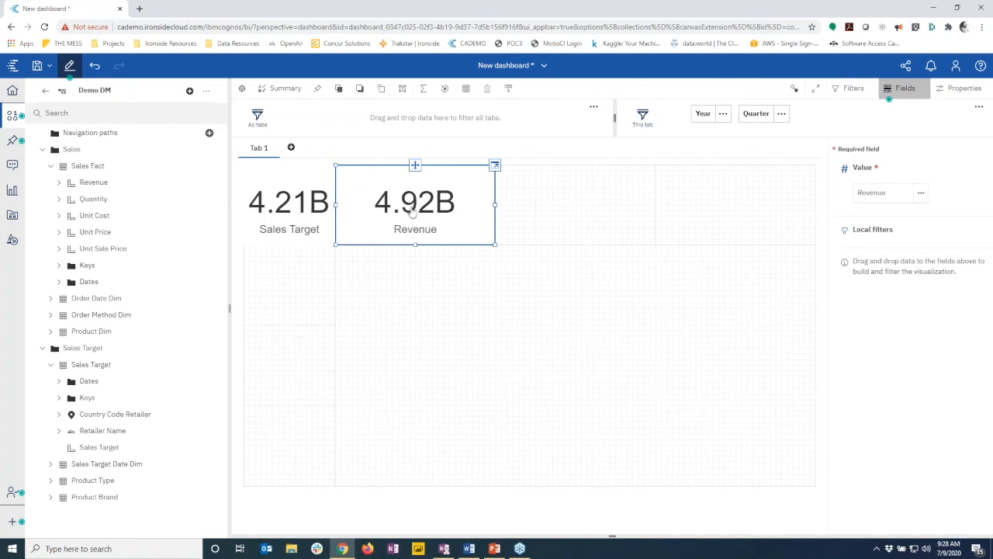
click(52, 165)
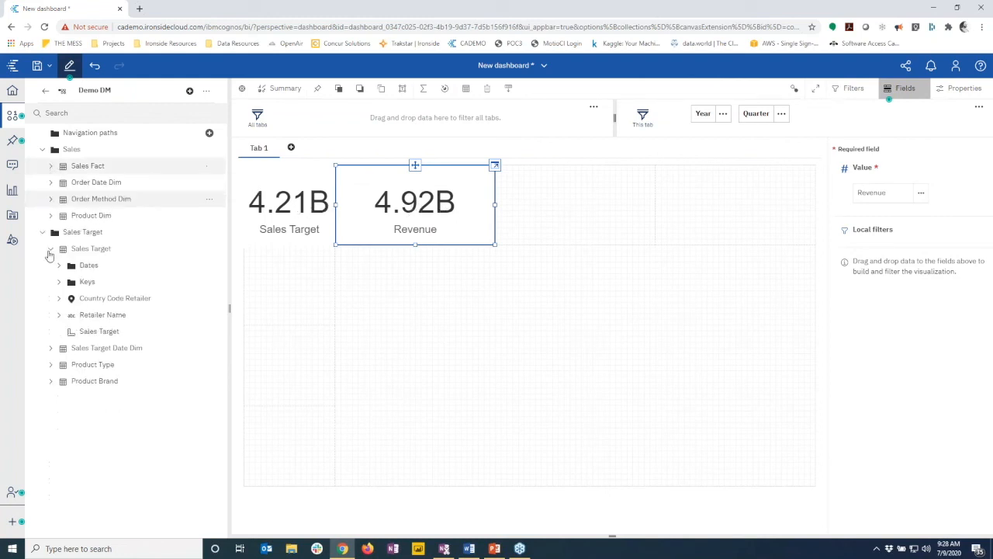
drag(78, 329, 573, 207)
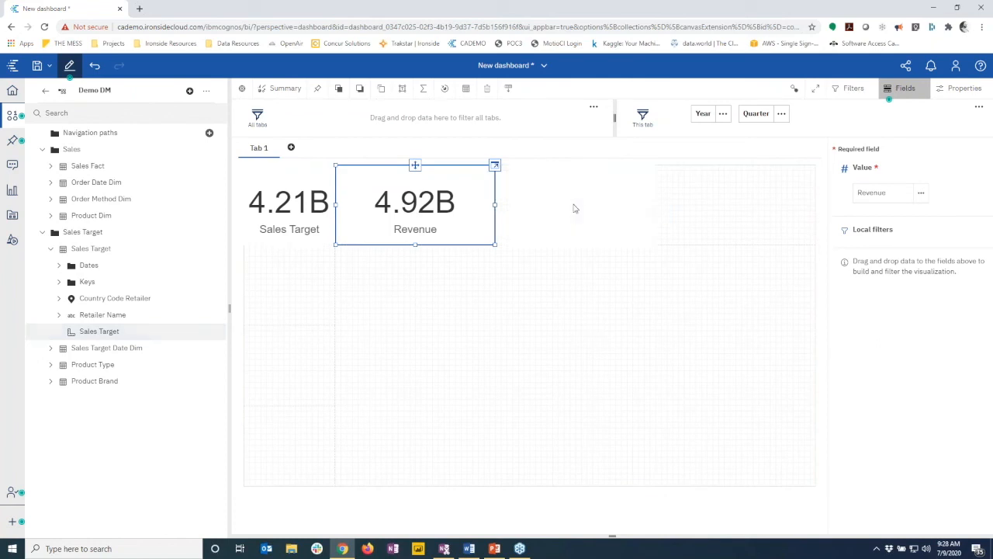
drag(388, 302, 723, 208)
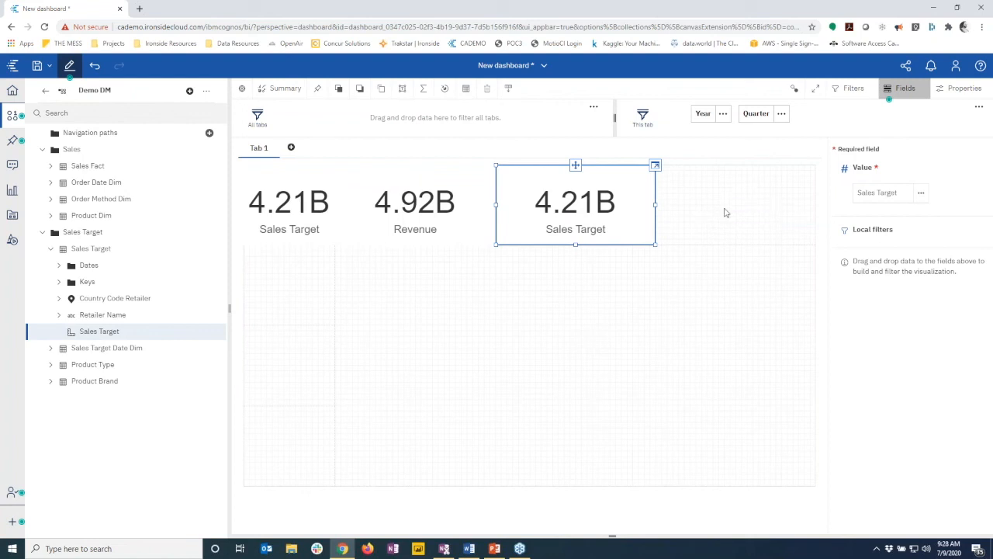
click(640, 204)
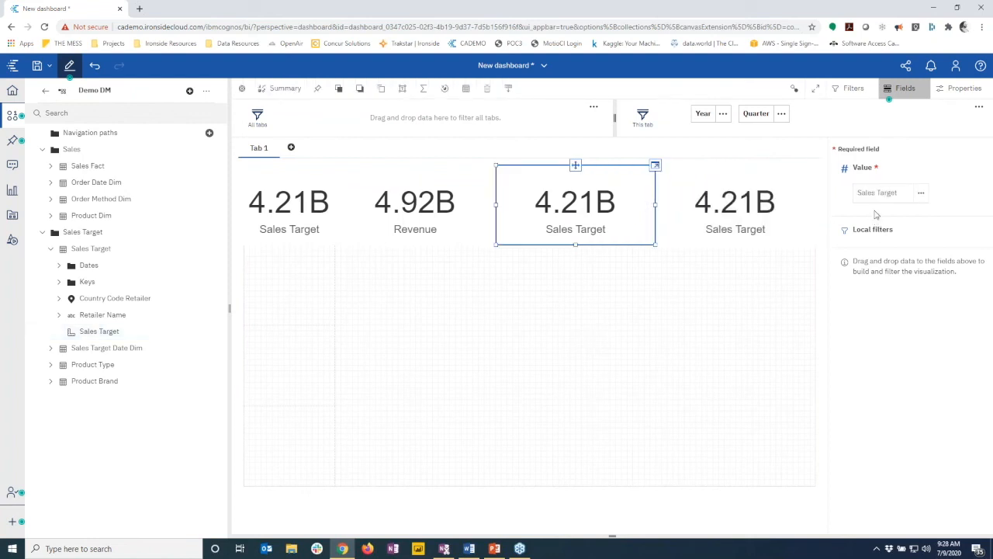
Change the third tile's label title to 'Legacy Target'
click(962, 88)
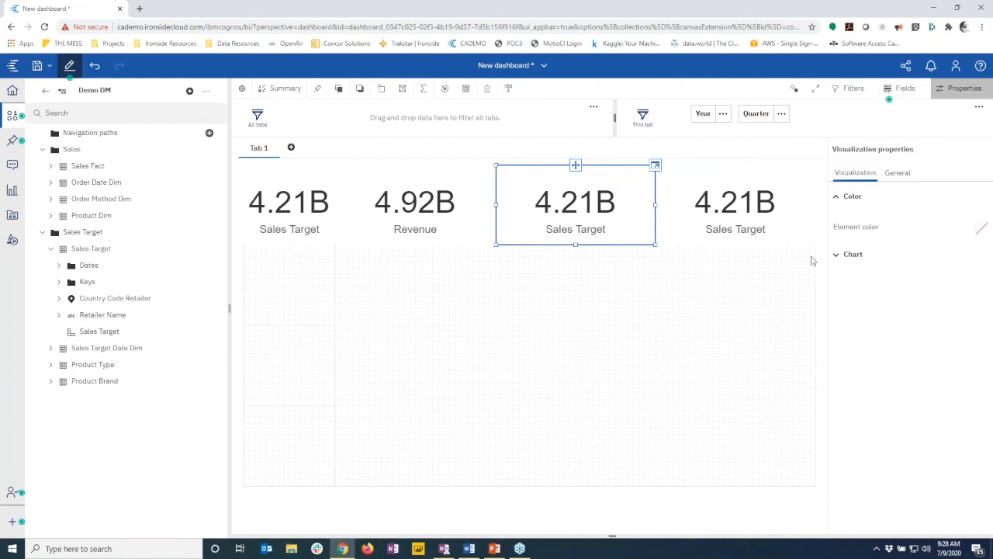
click(836, 255)
click(889, 335)
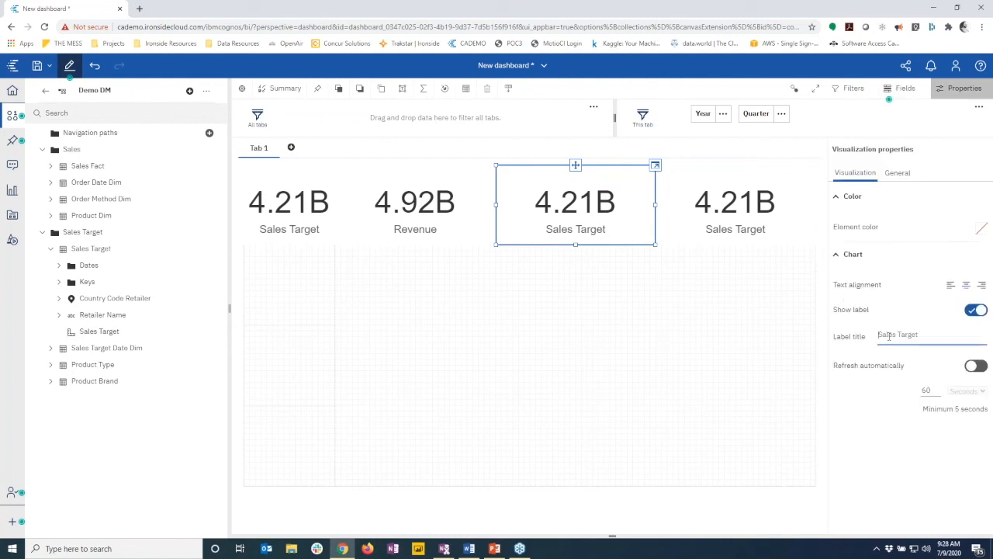
key(ctrl+a)
text(Le)
Change the fourth tile's label title to 'Emerging Target'
click(756, 241)
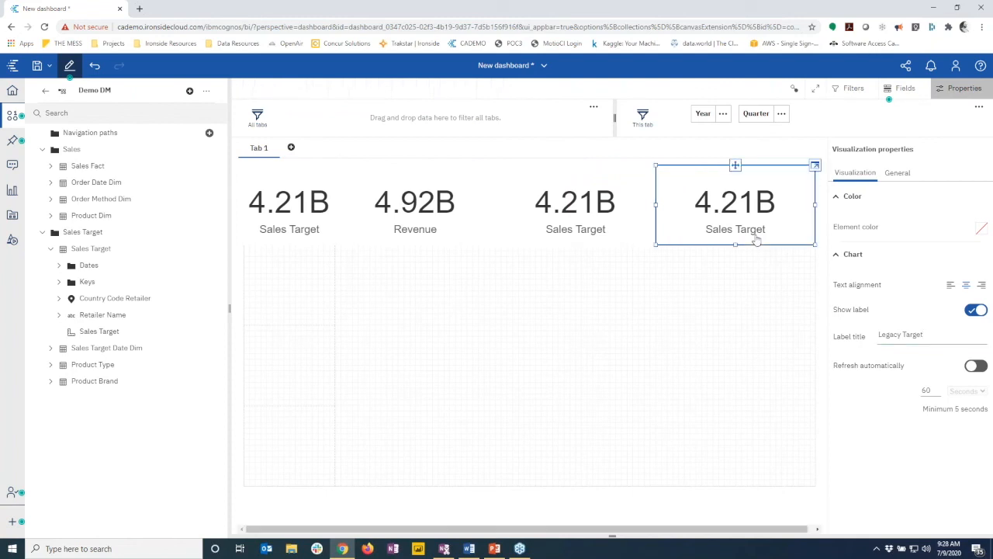
click(897, 174)
click(856, 173)
click(839, 256)
click(884, 334)
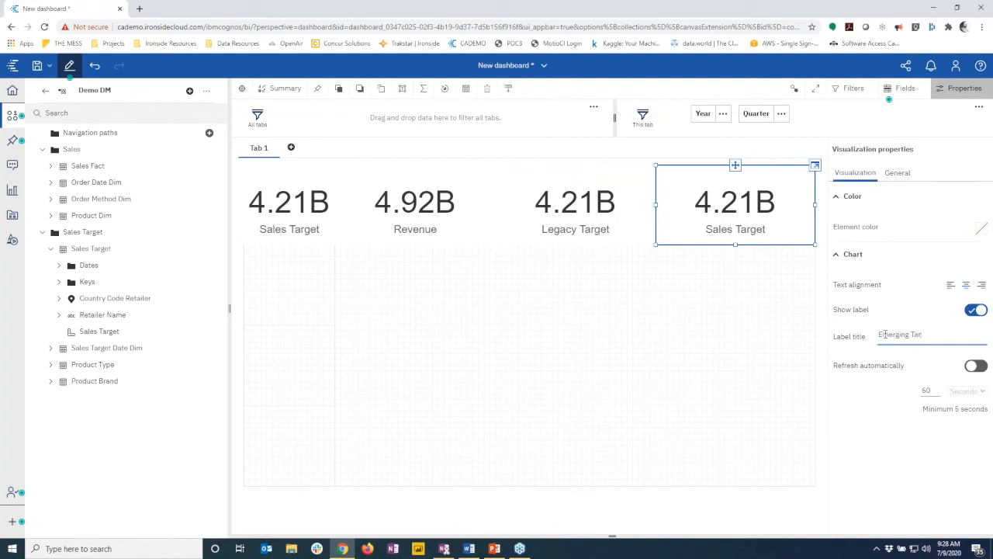
text(t)
key(Return)
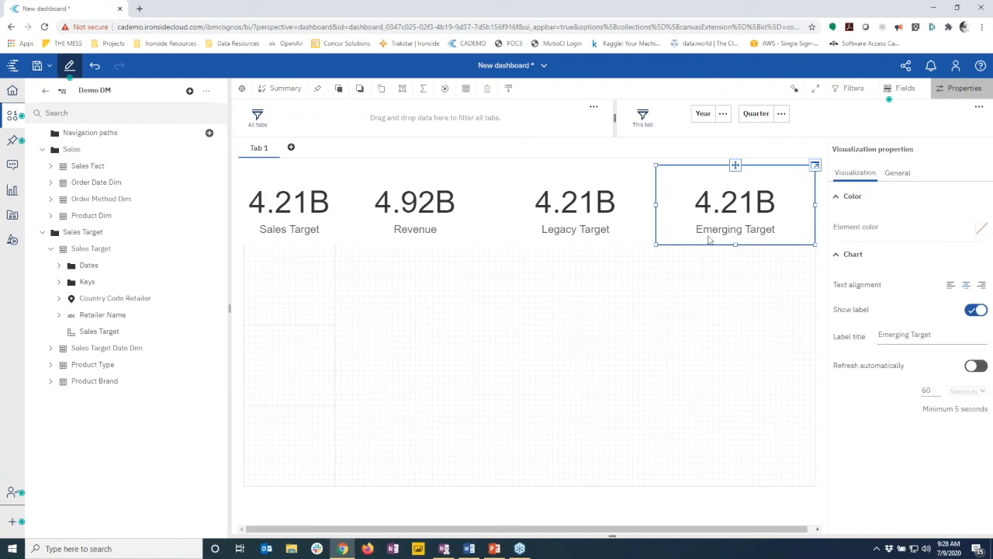
Show Legacy Target's fields and expand Product Brand (Group) to reveal the brand groups
click(590, 218)
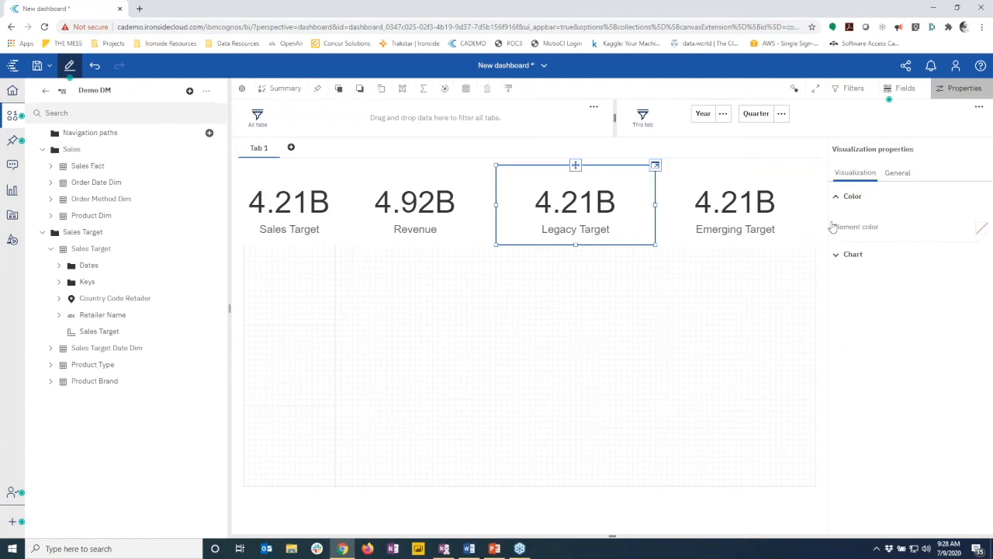
click(903, 88)
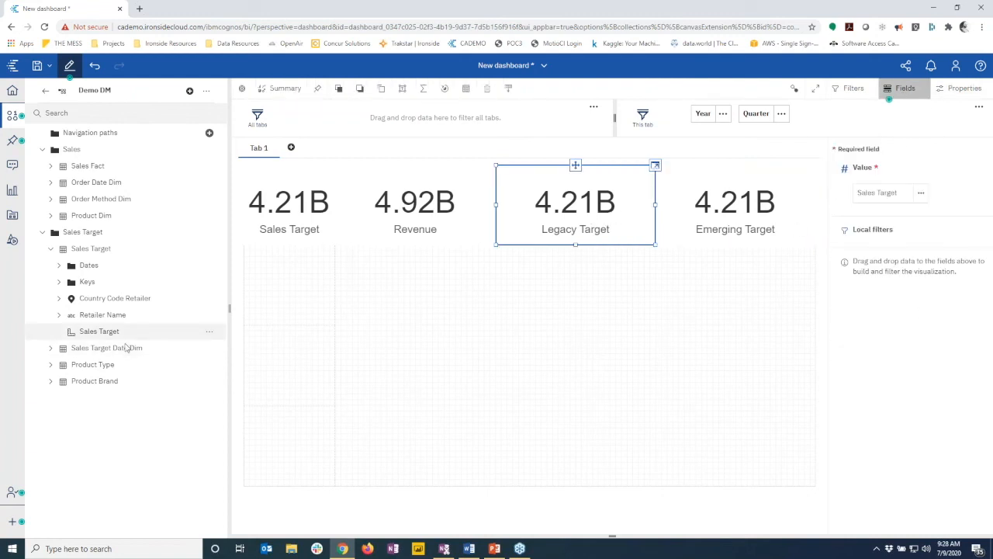
click(51, 382)
click(59, 399)
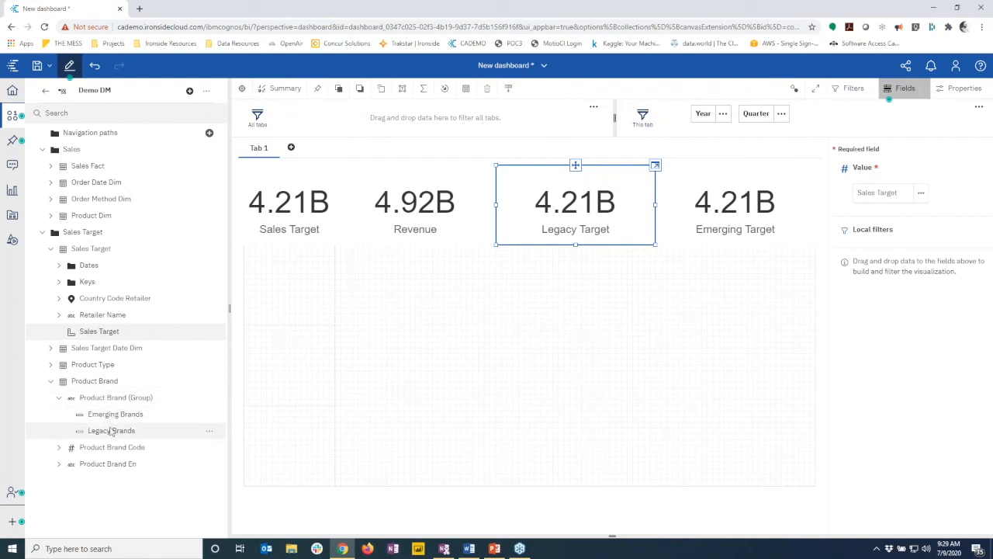
Filter Legacy Target to Legacy Brands (2.62B) and Emerging Target to Emerging Brands (1.58B)
click(111, 432)
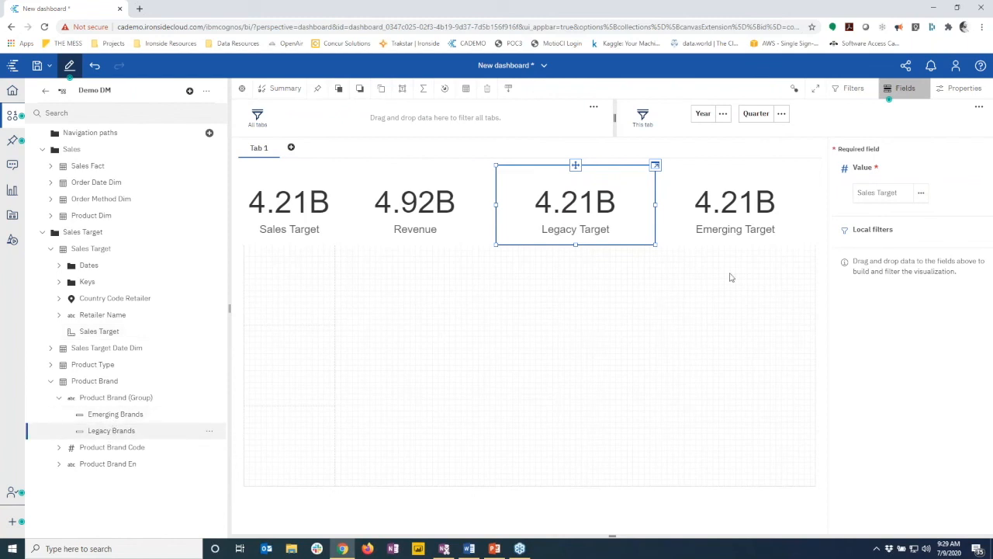
drag(840, 239, 865, 240)
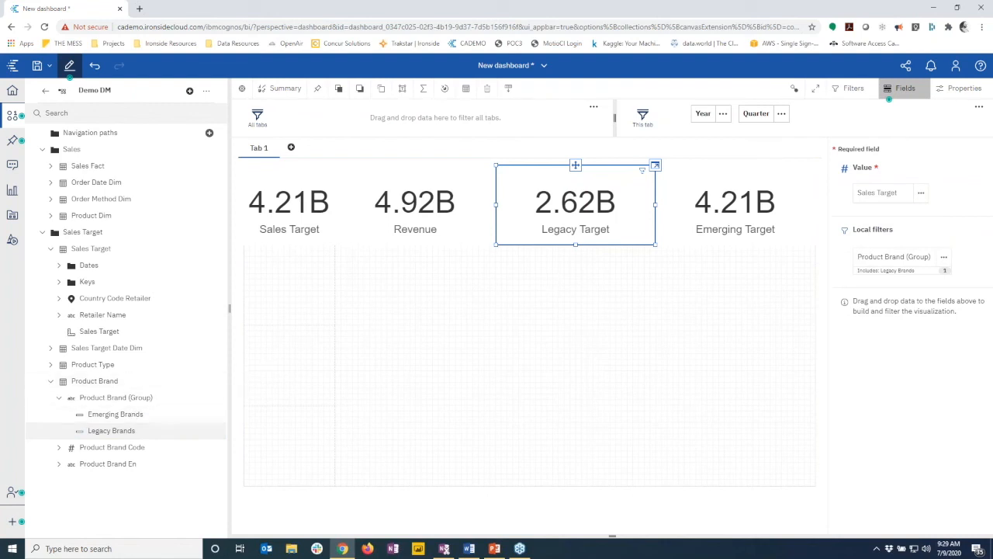
click(722, 226)
drag(94, 418, 861, 239)
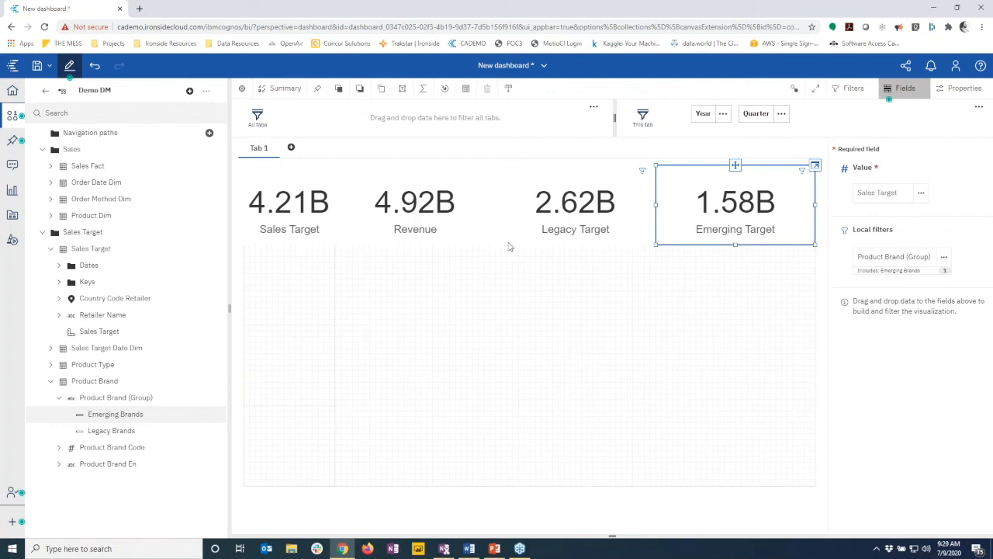
click(12, 190)
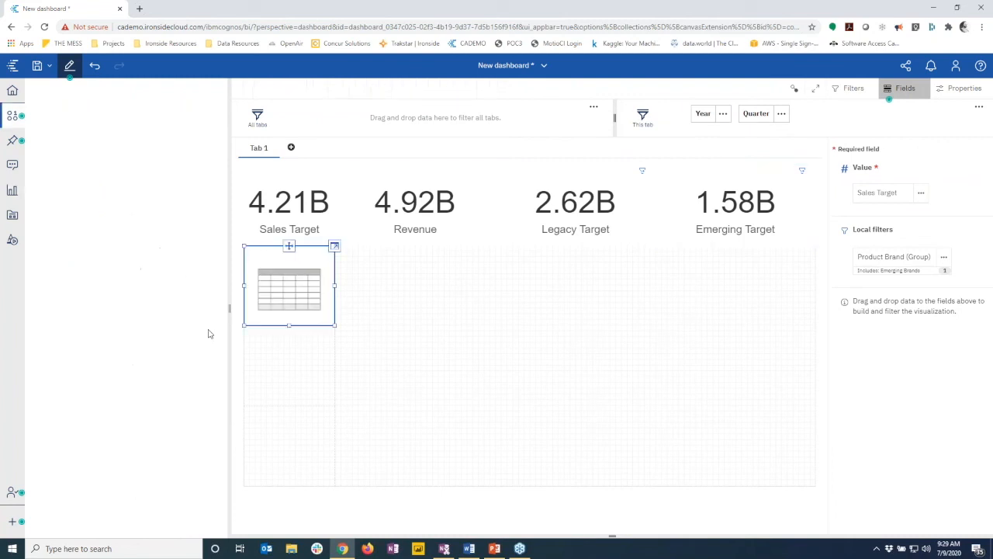
Add a table visualization and move it into the large empty canvas area
click(200, 329)
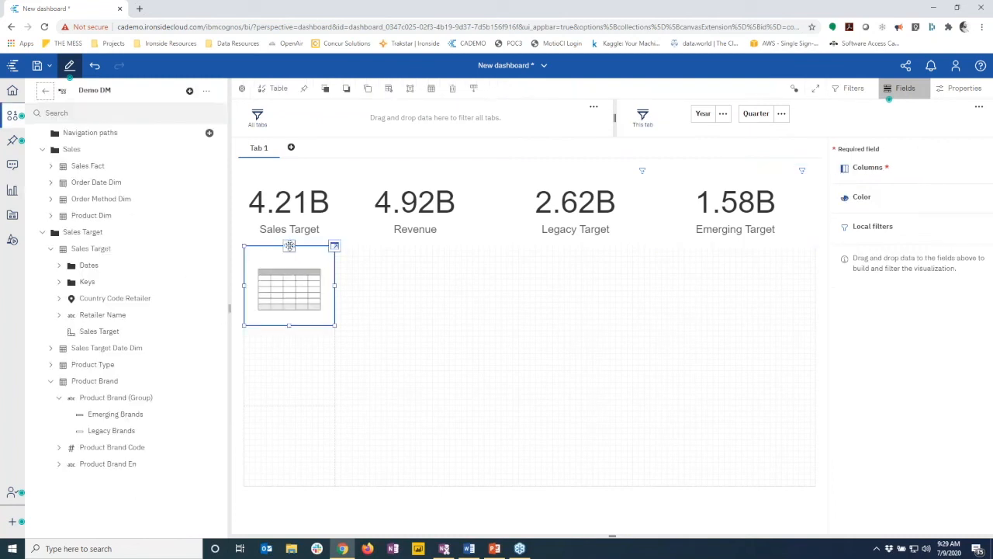
drag(494, 363, 572, 360)
click(43, 232)
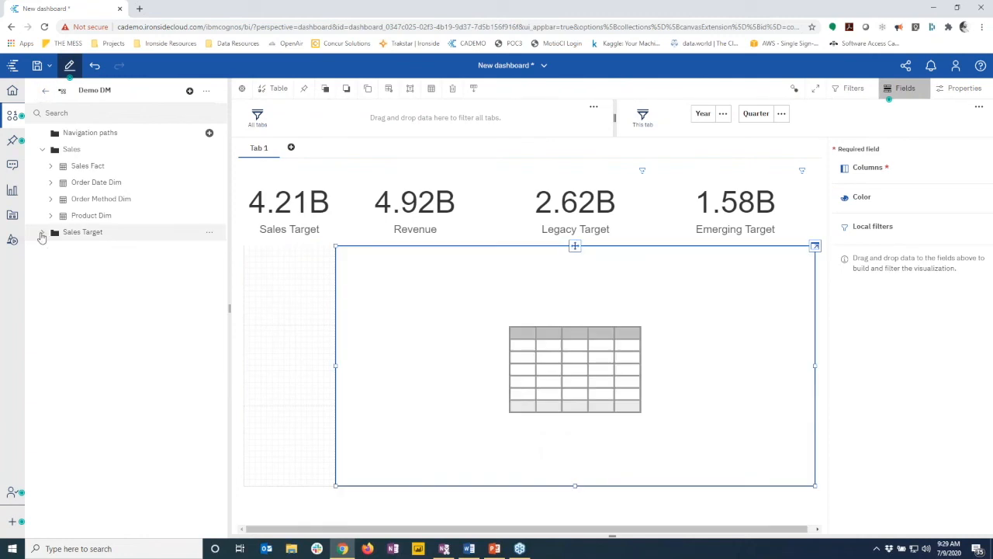
click(44, 233)
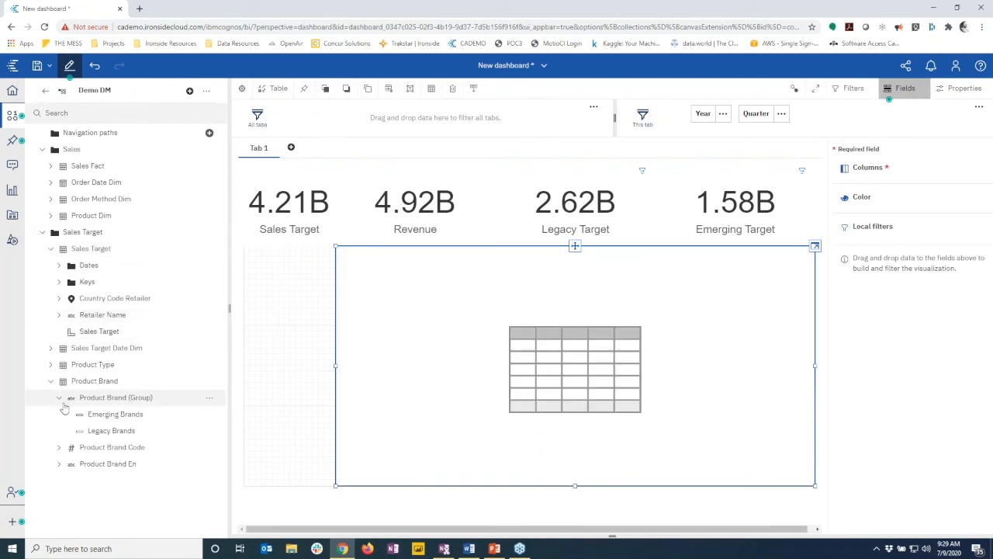
Fill the table with Month, Sales Target and Revenue columns
click(51, 348)
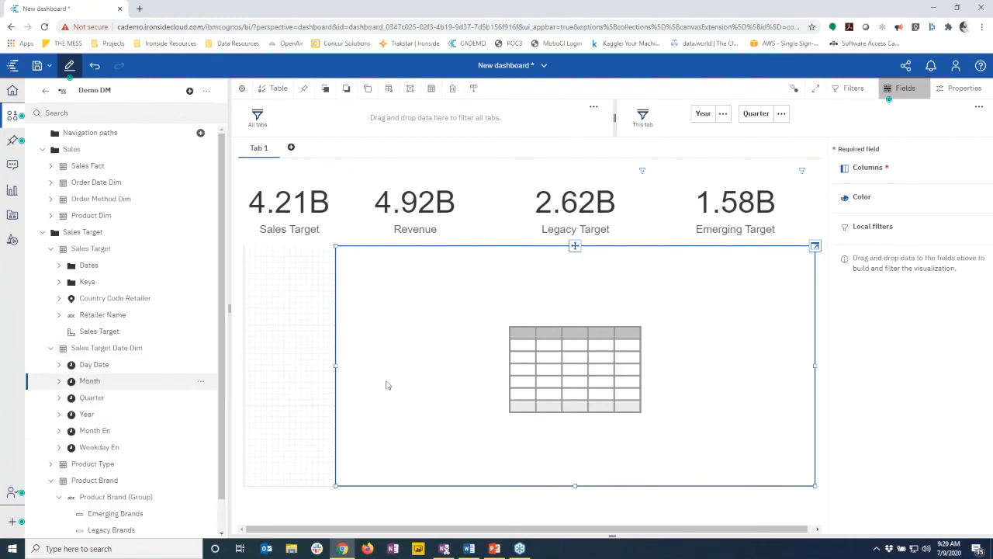
drag(542, 380, 542, 380)
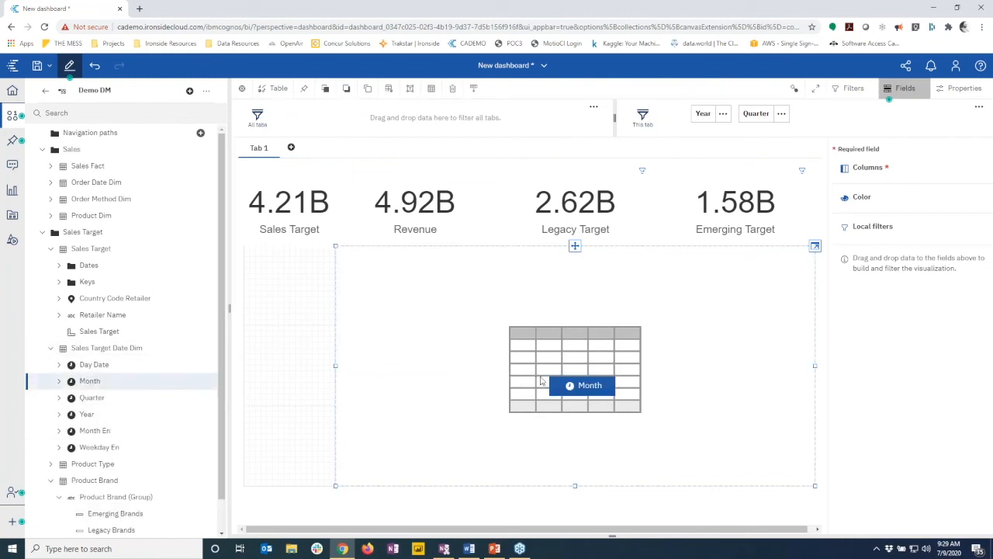
click(82, 332)
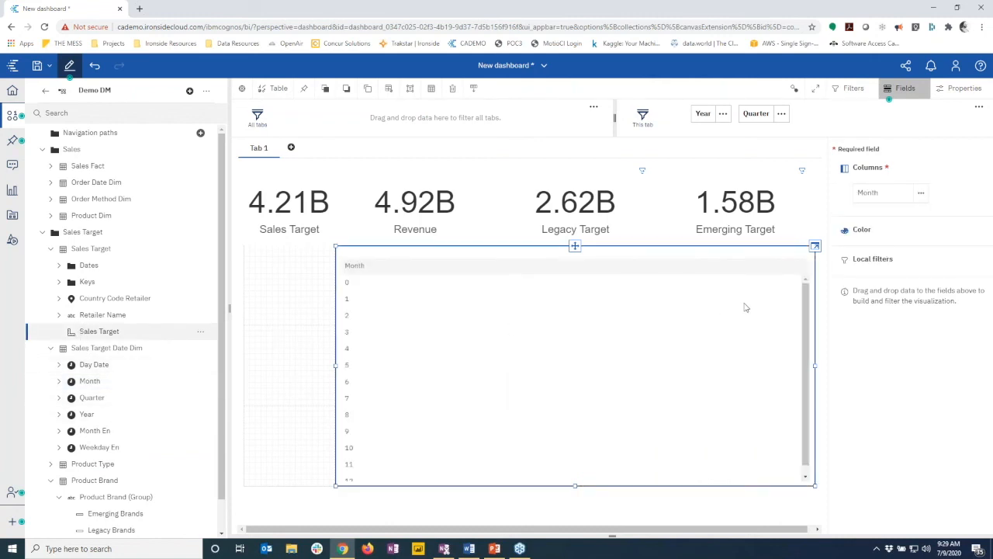
drag(745, 307, 663, 324)
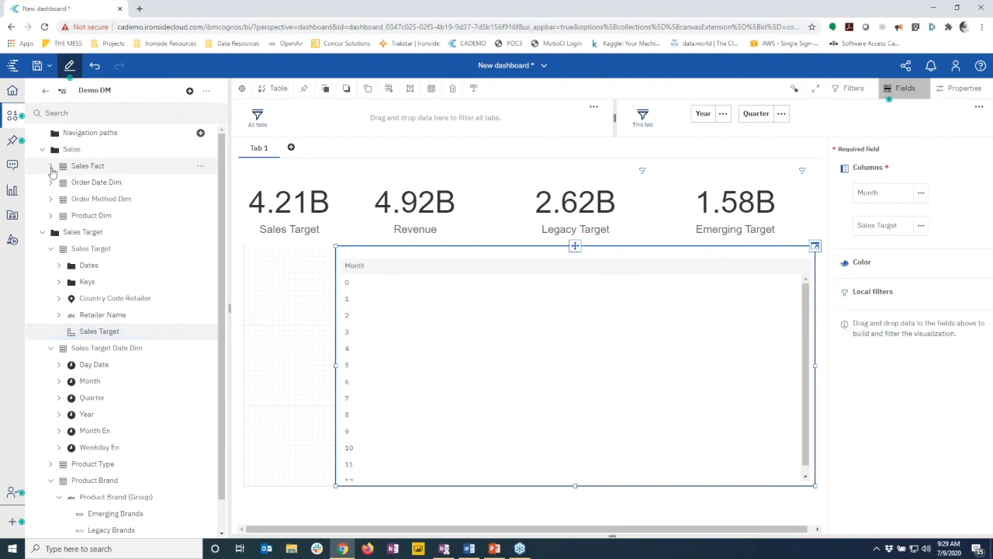
click(52, 167)
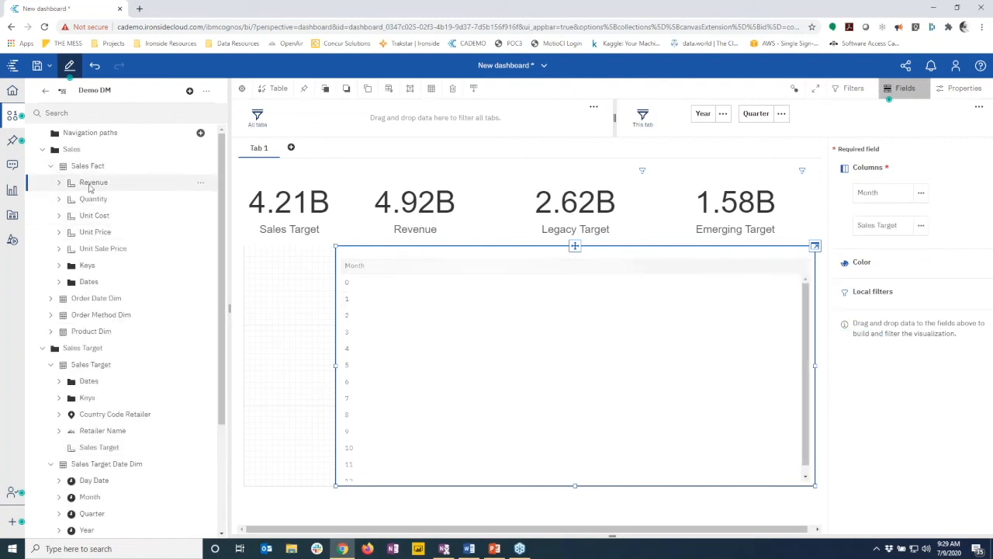
drag(495, 269, 495, 270)
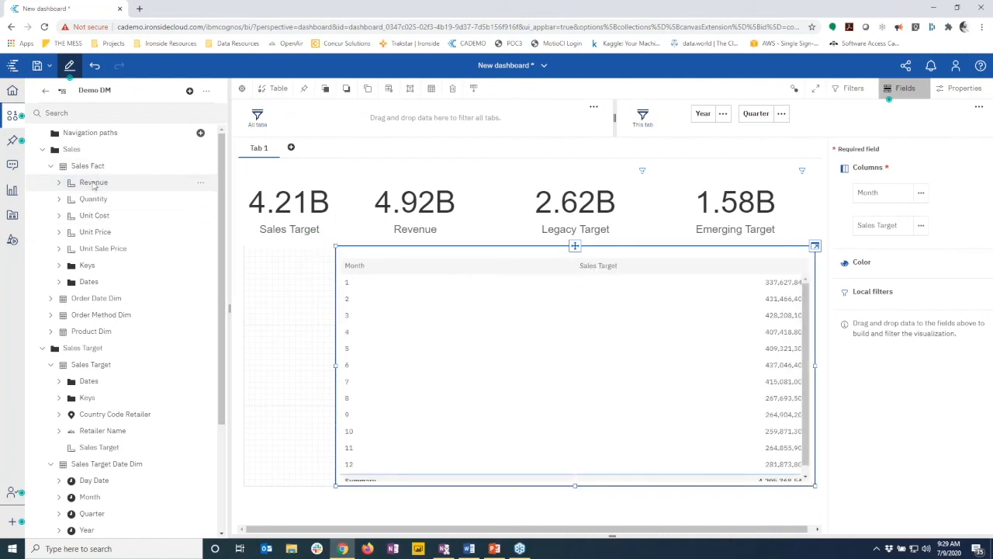
drag(798, 286, 778, 301)
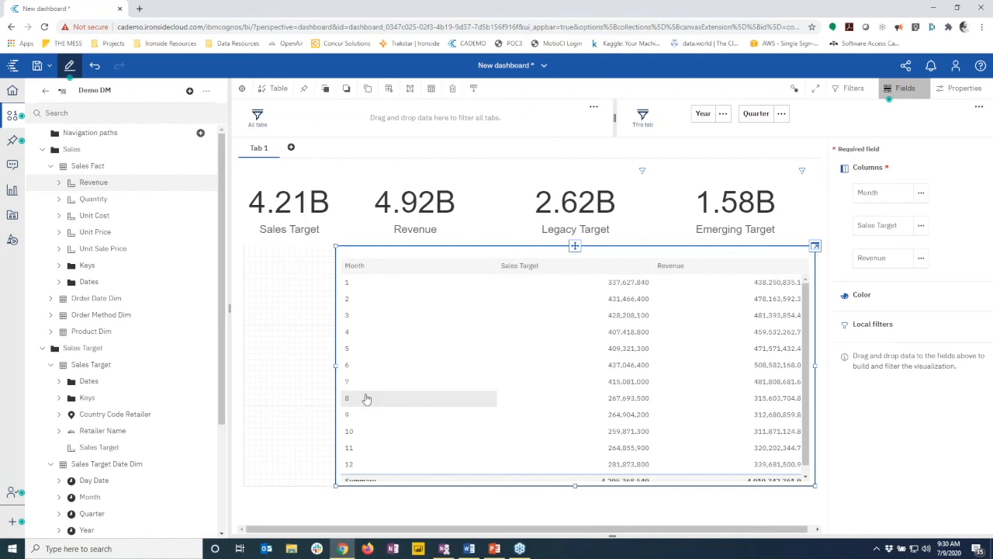
Add Month En from Sales Target Date Dim to the table and turn off summary rows
click(42, 150)
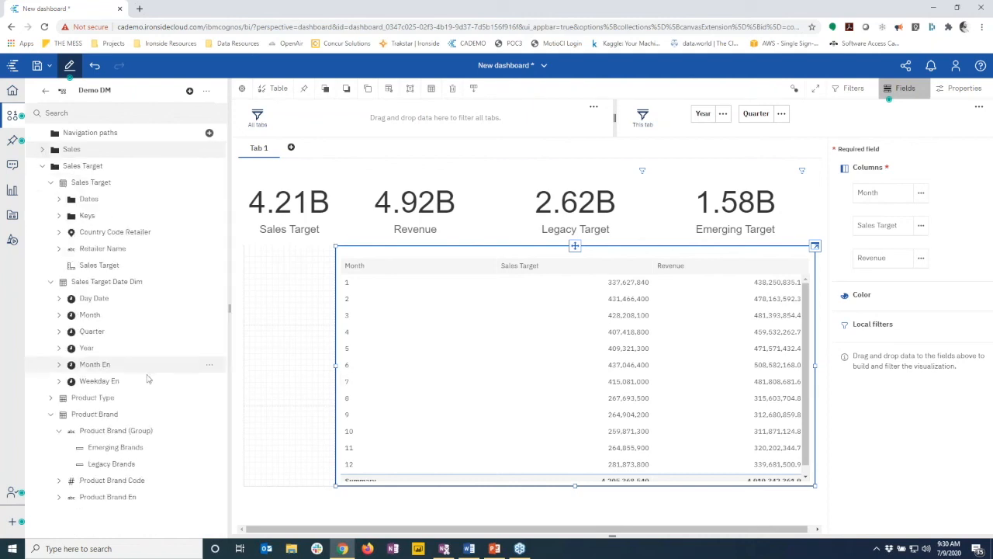
drag(96, 368, 502, 284)
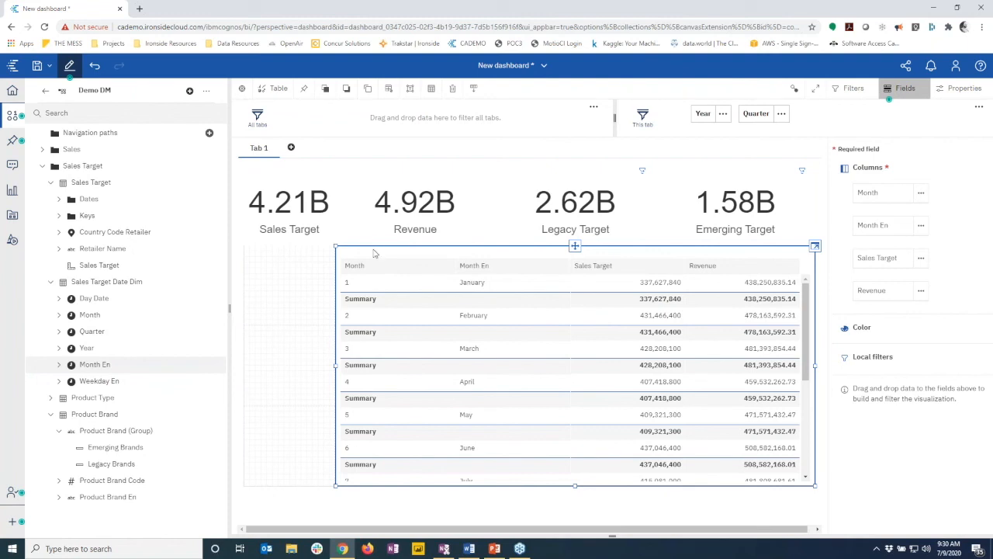
click(373, 254)
click(391, 92)
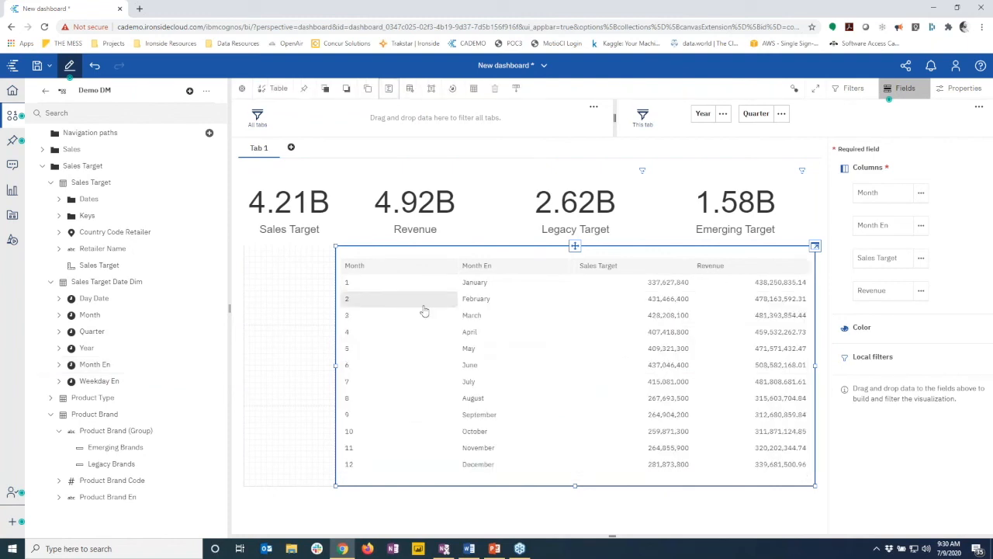
click(411, 273)
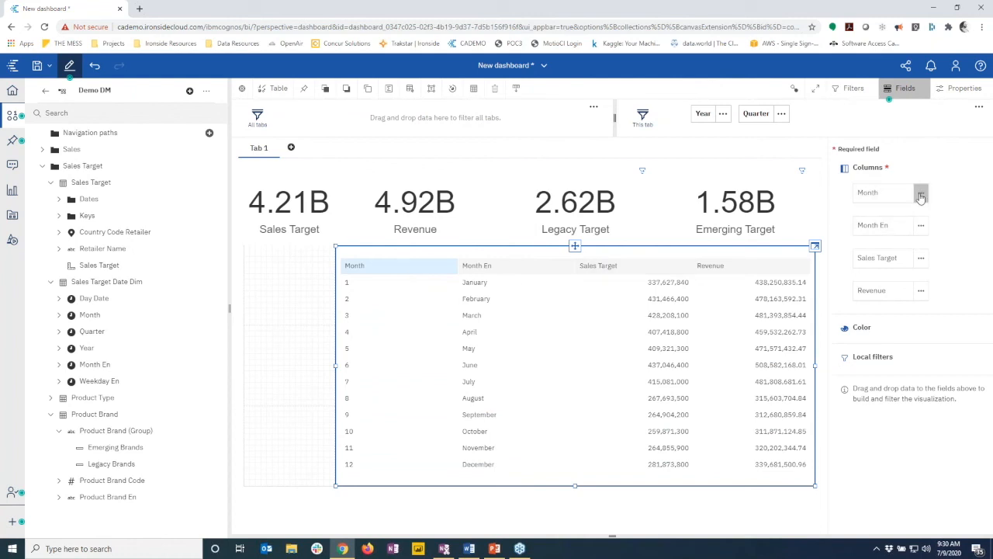
Remove the numeric Month column from the table
click(922, 225)
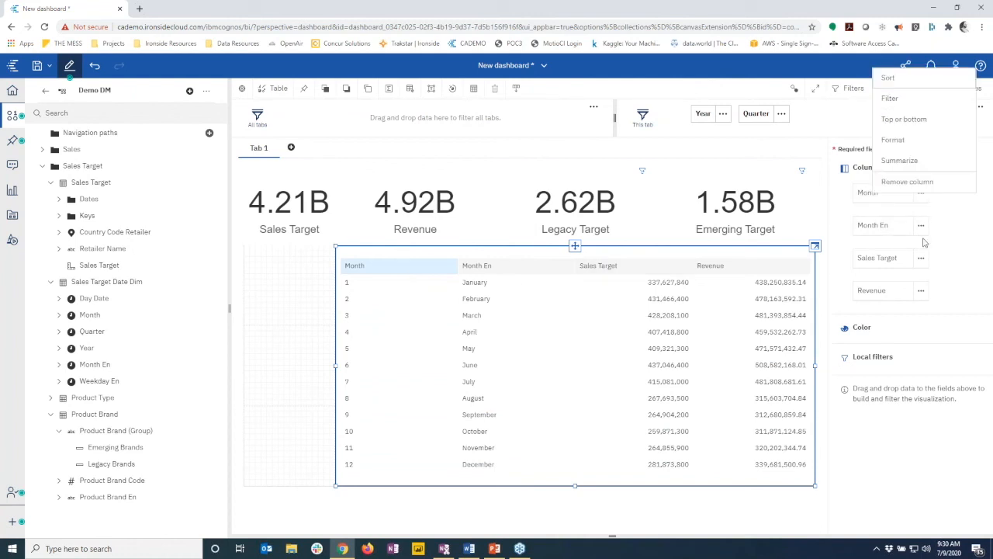
click(914, 184)
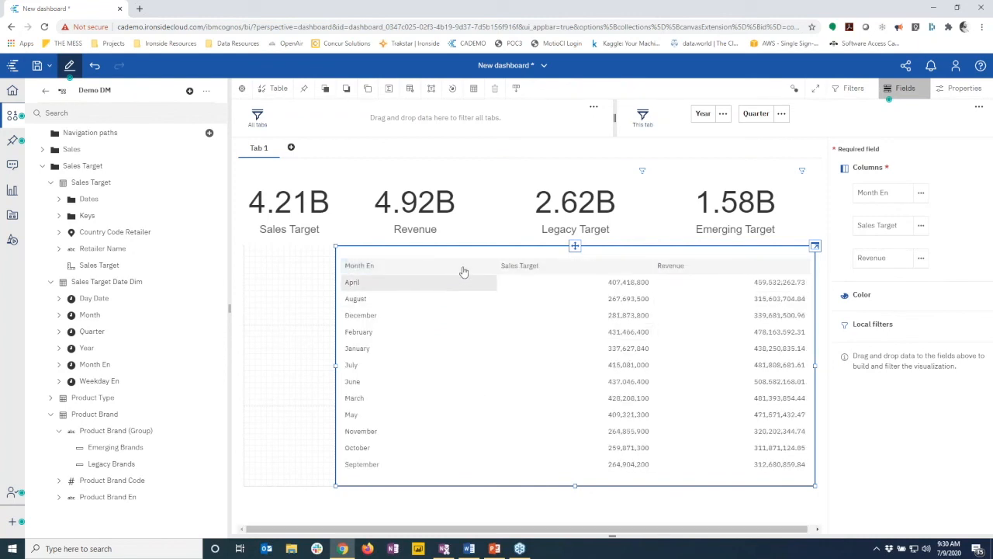
drag(463, 273, 677, 271)
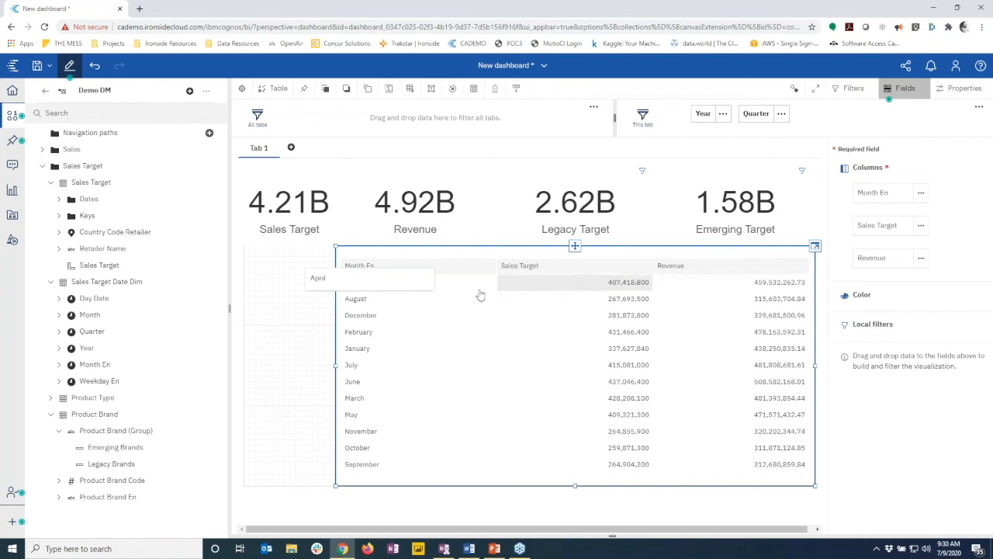
Start a custom sort order for the Month En column
click(922, 193)
click(925, 88)
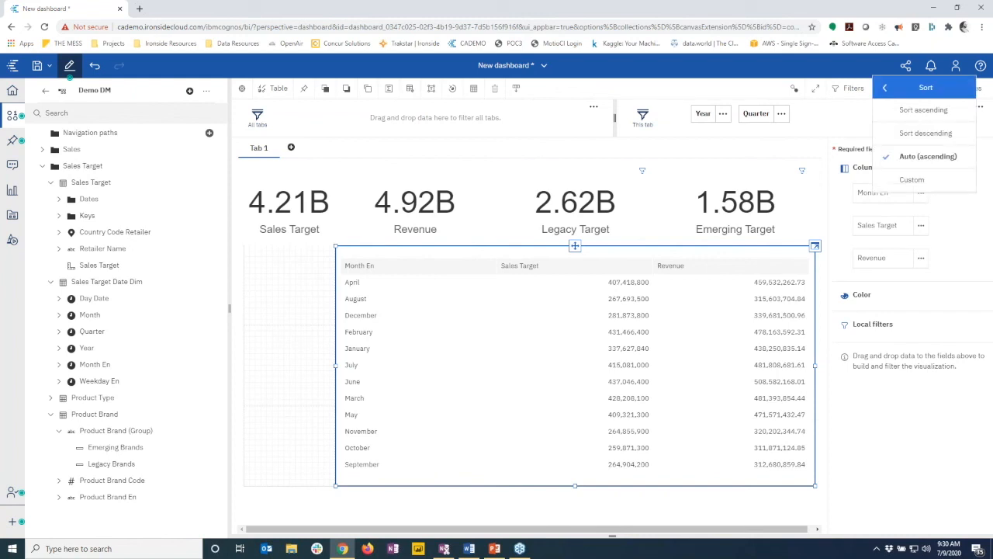
click(912, 180)
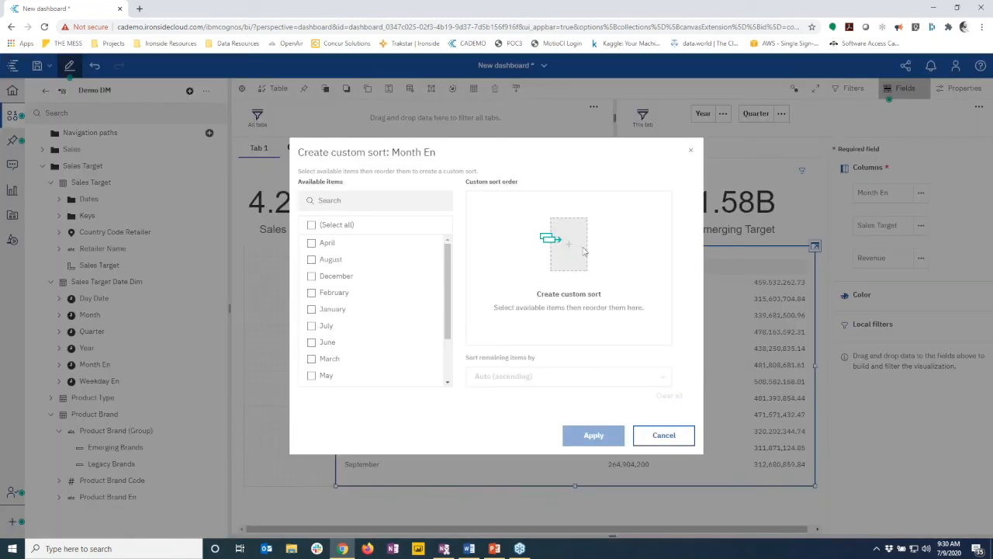
Order the custom sort January, February, March, April, May, June
click(311, 310)
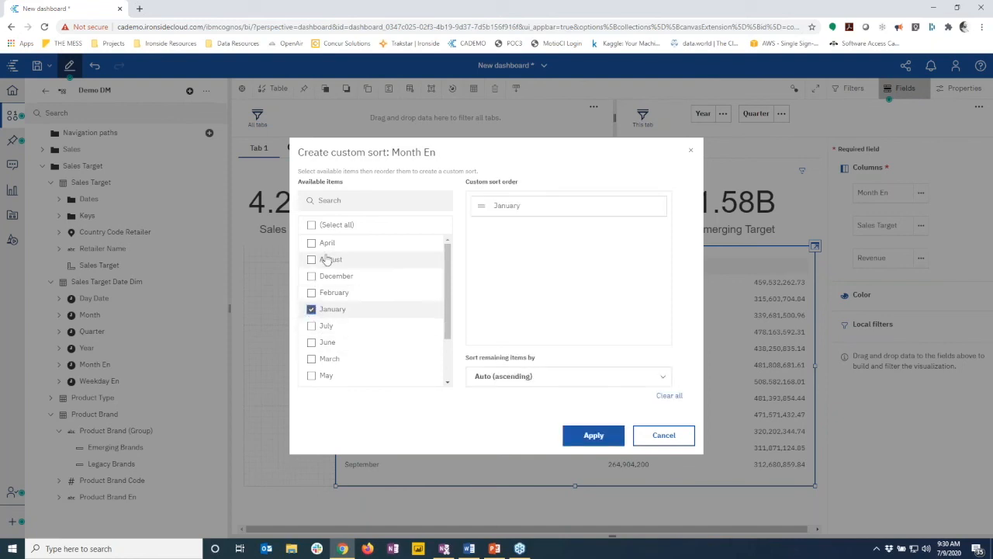
click(311, 293)
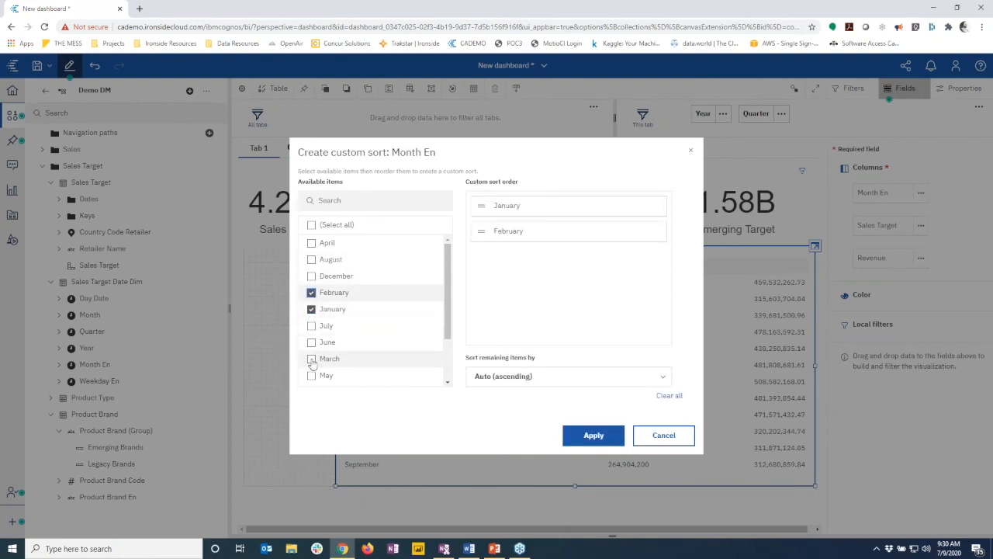
click(311, 358)
click(311, 243)
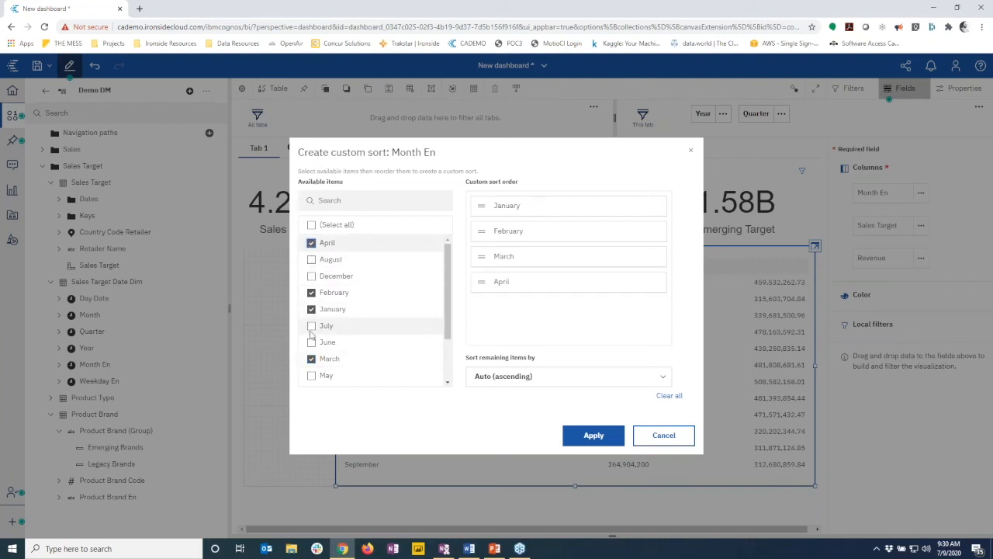
click(311, 375)
click(311, 342)
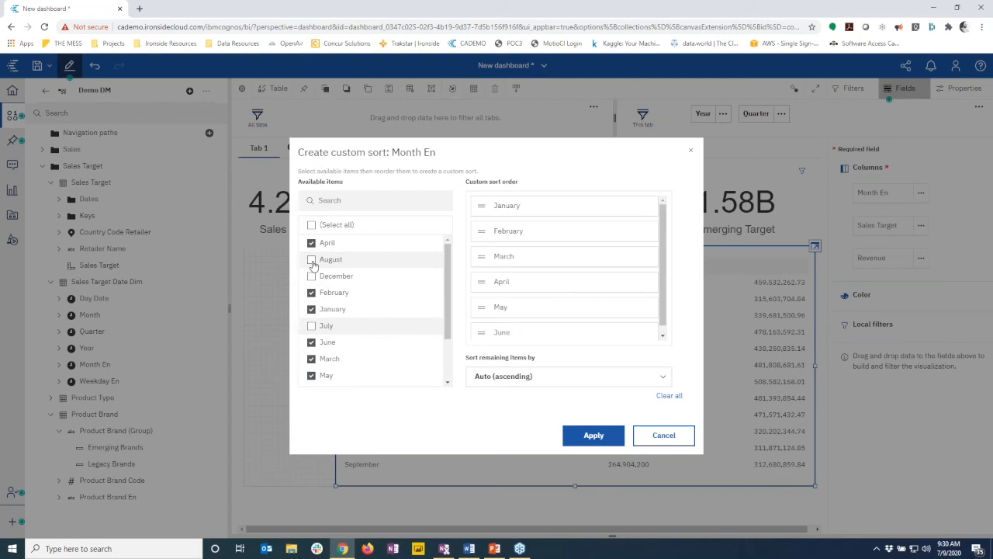
Add September, October, July and Opening balance to the custom sort and apply it
scroll(313, 265, down, 2)
click(311, 378)
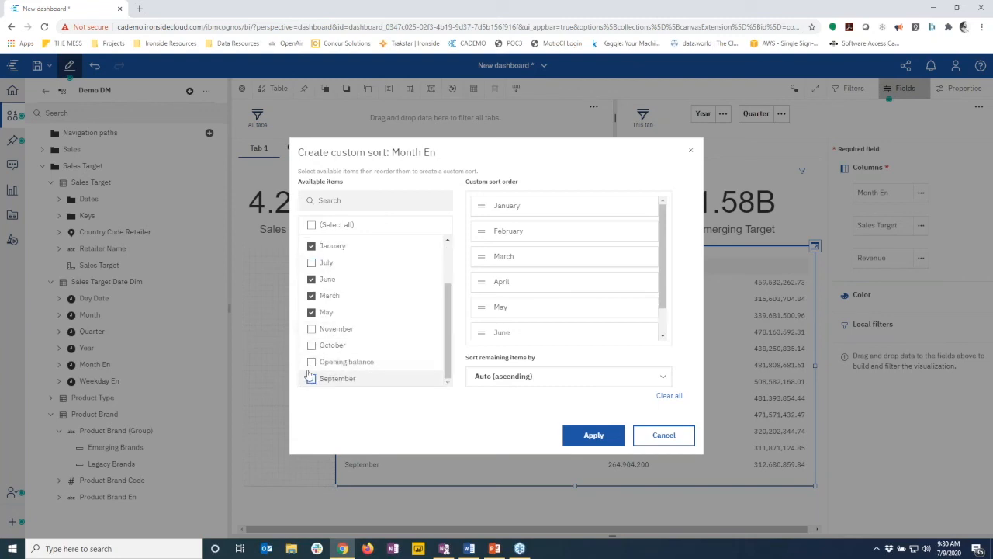
click(311, 345)
scroll(314, 334, up, 2)
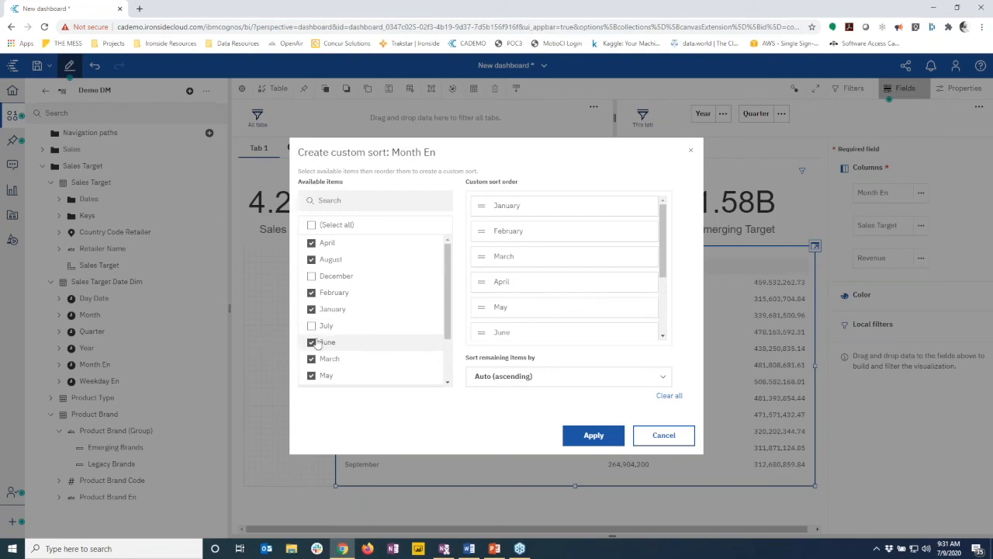
click(312, 326)
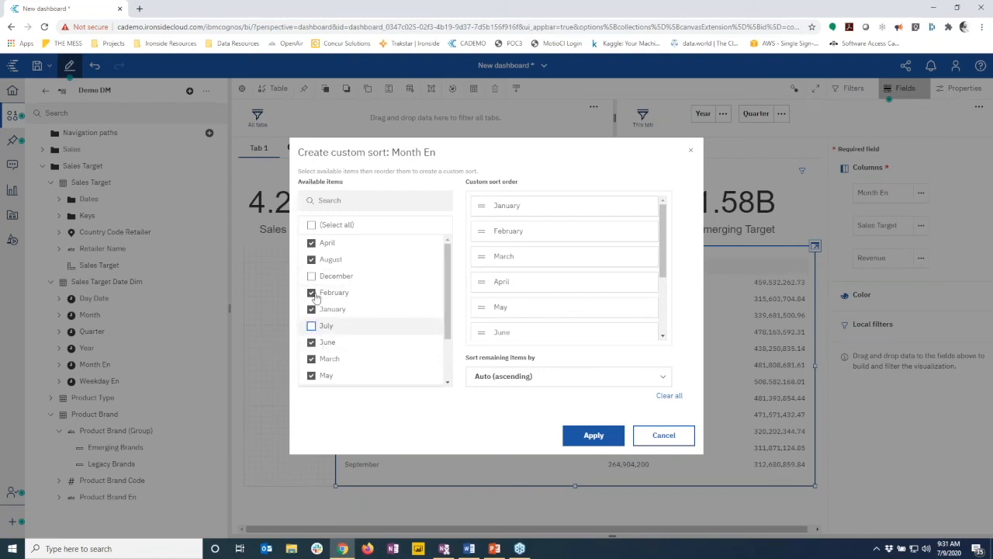
scroll(355, 329, down, 2)
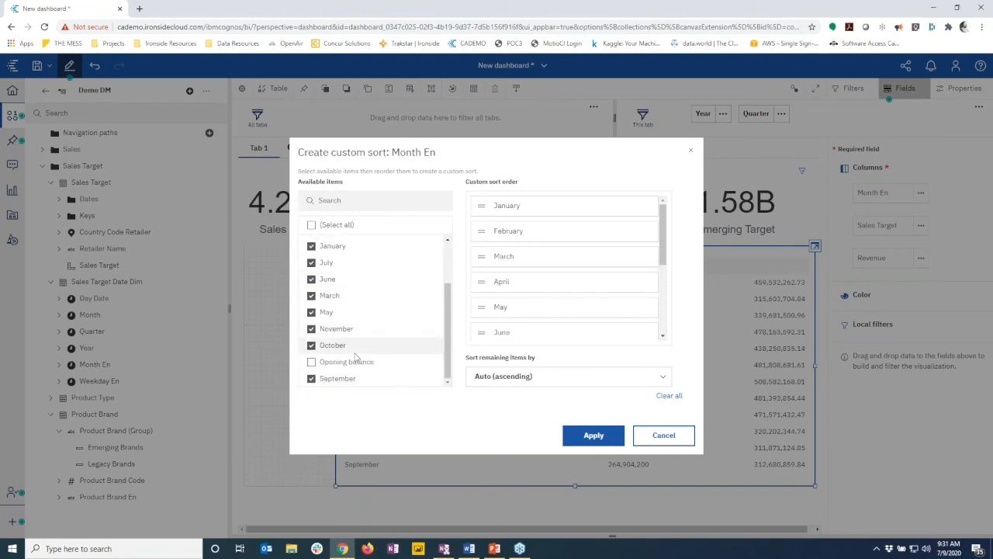
click(312, 363)
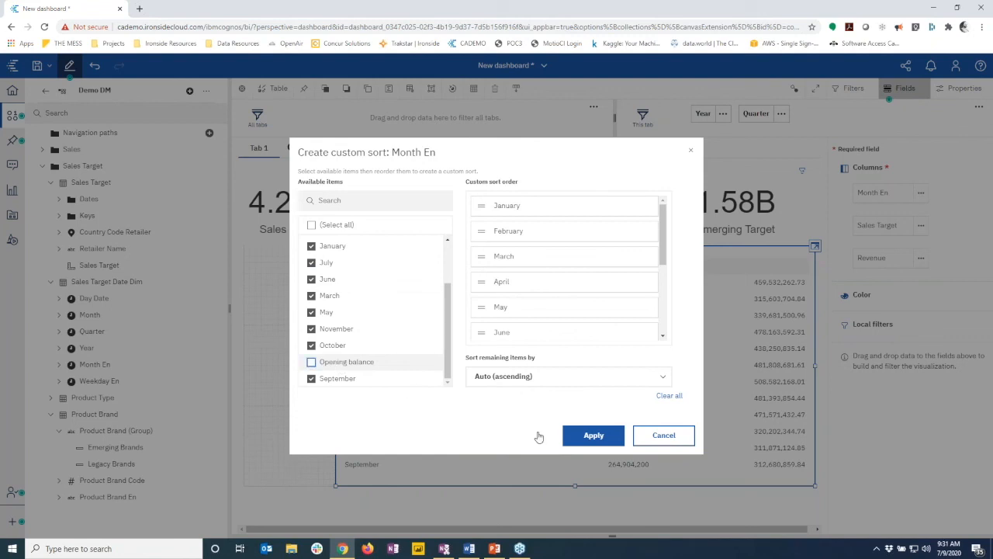
click(594, 436)
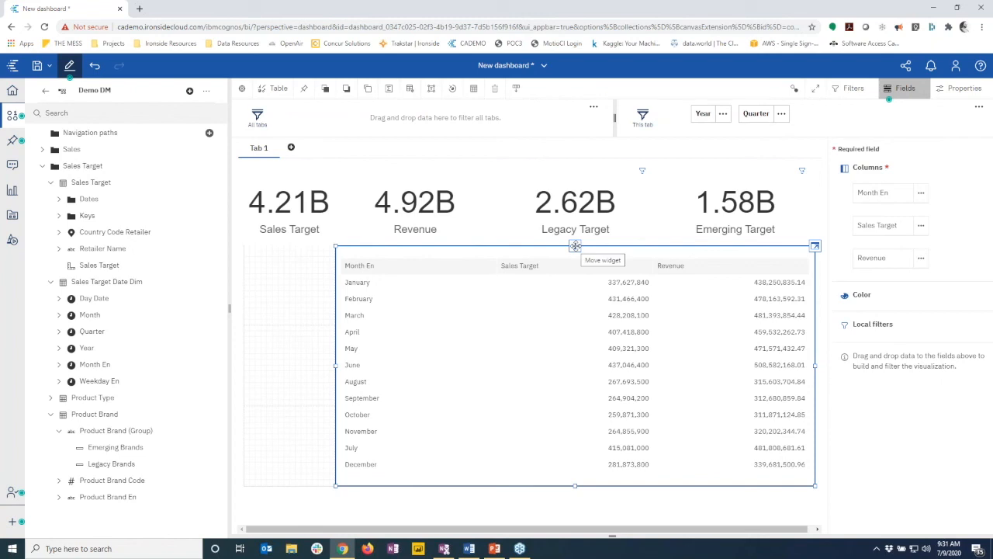
Convert the table into a column chart of Revenue by Month En with Sales Target markers
click(262, 93)
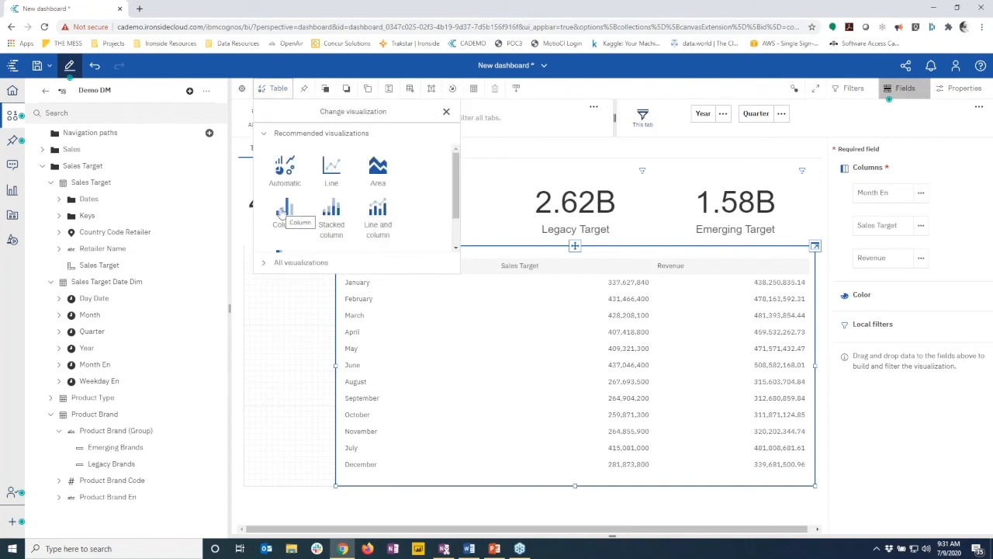
click(282, 214)
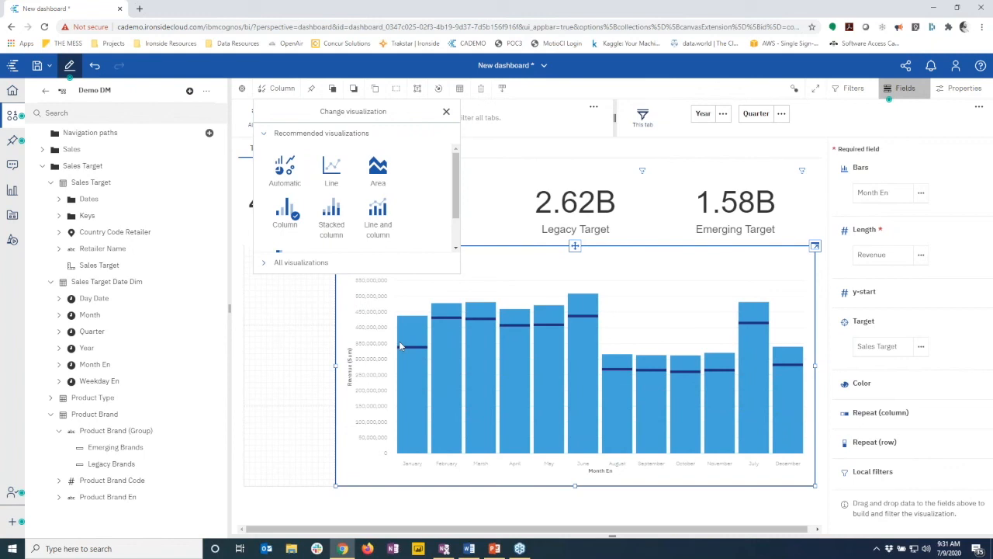
click(412, 384)
click(443, 288)
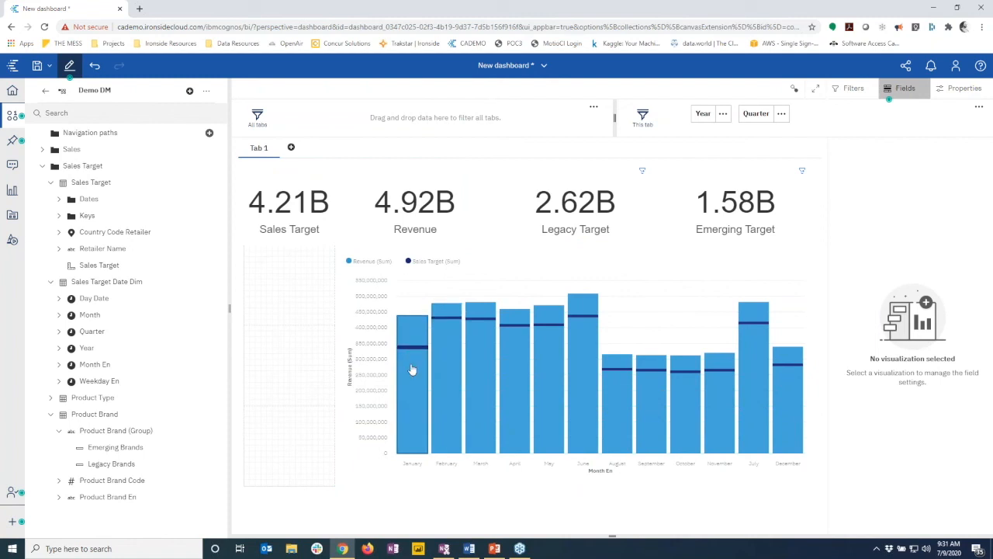
mouse_move(412, 353)
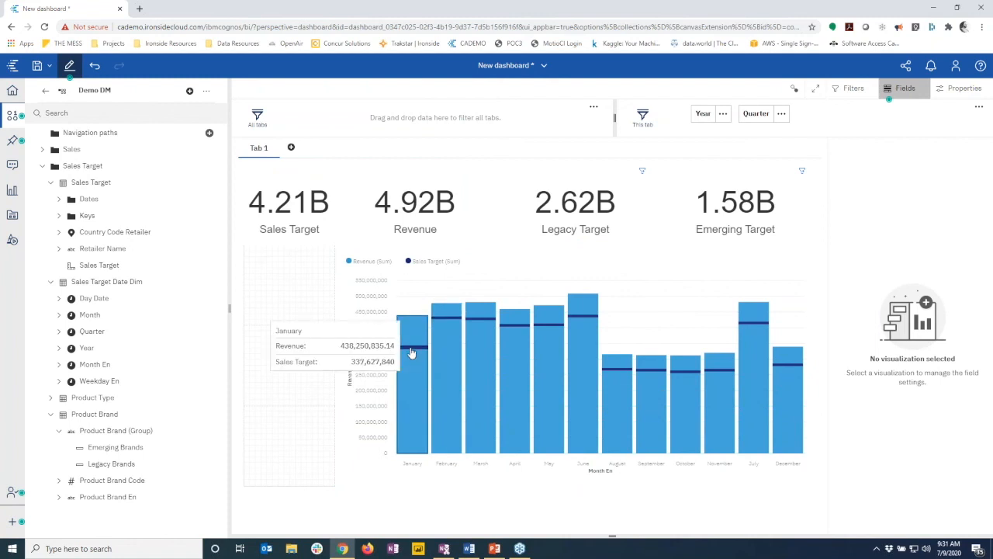
Add Current Month Revenue and Prior Month Revenue tiles from Sales Fact beside the chart
click(43, 166)
click(43, 150)
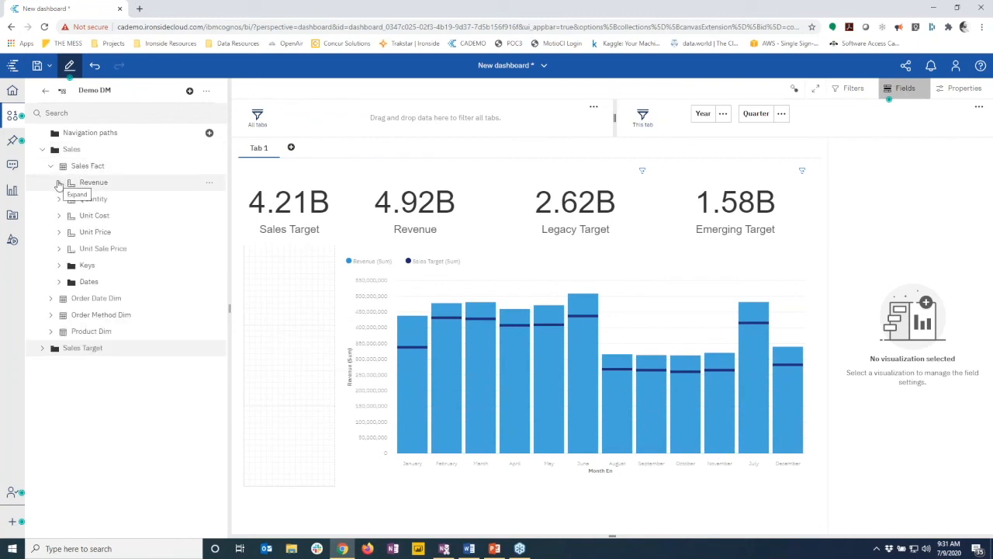
click(58, 184)
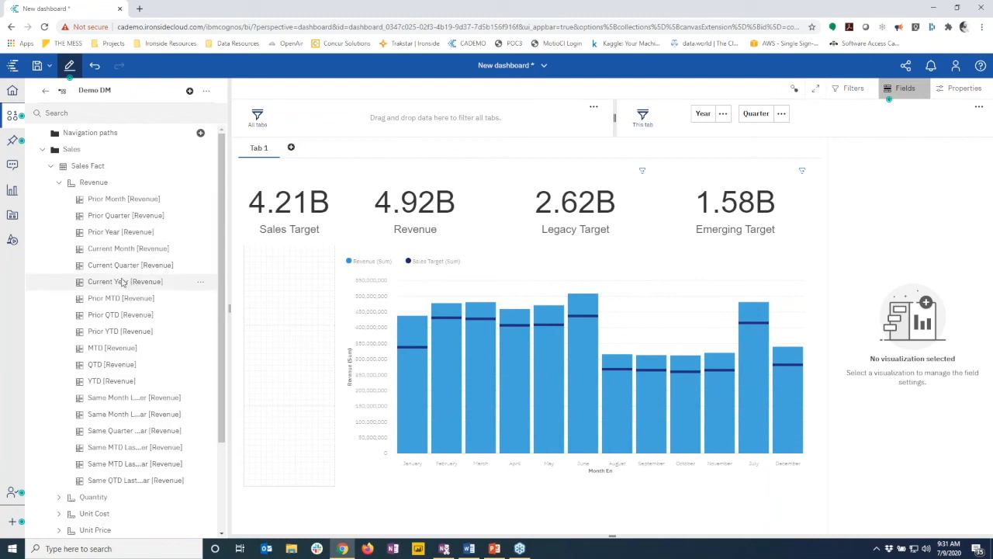
drag(124, 248, 287, 291)
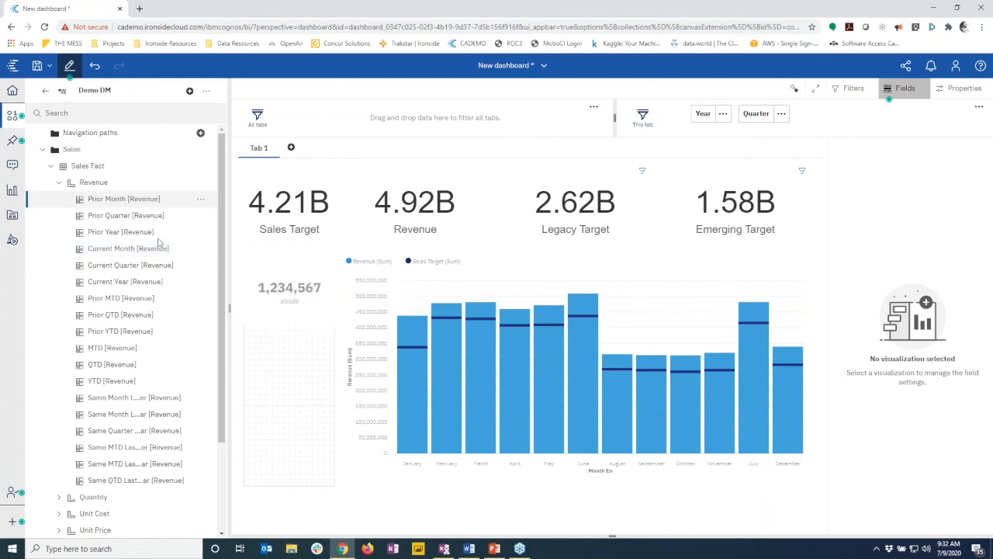
drag(288, 364, 284, 366)
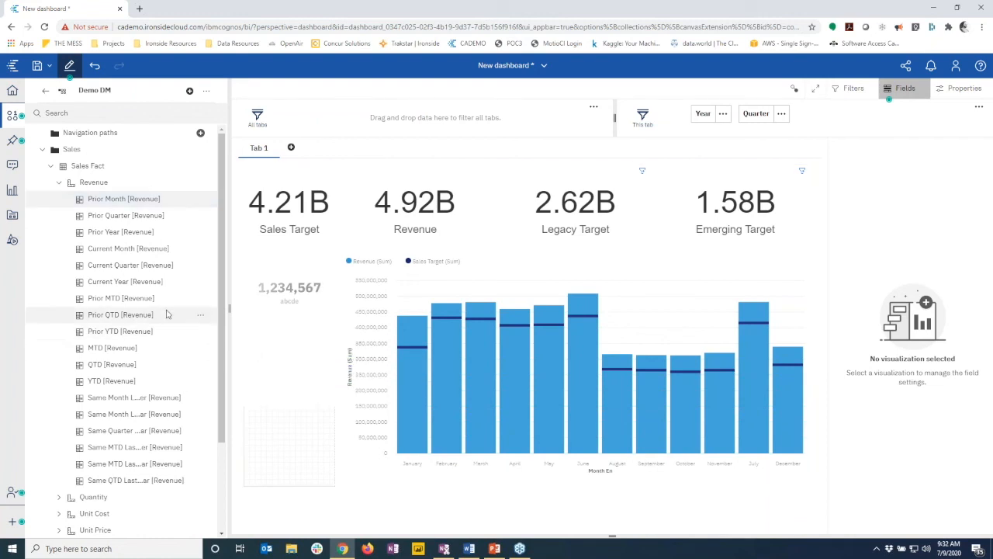